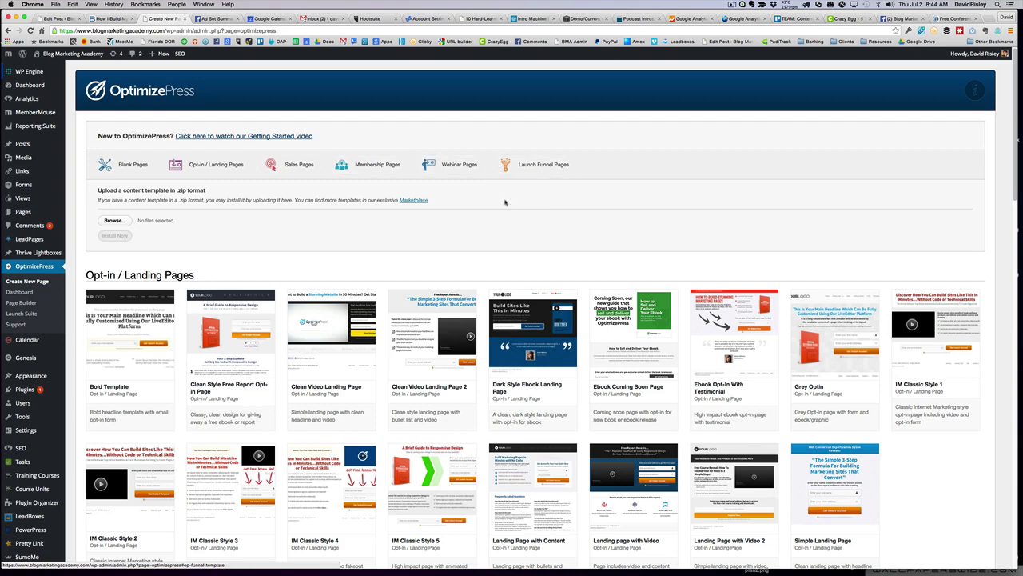
Look through the OptimizePress template gallery, from the opt-in and landing pages down to the blank page templates
scroll(512, 244, "down", 3)
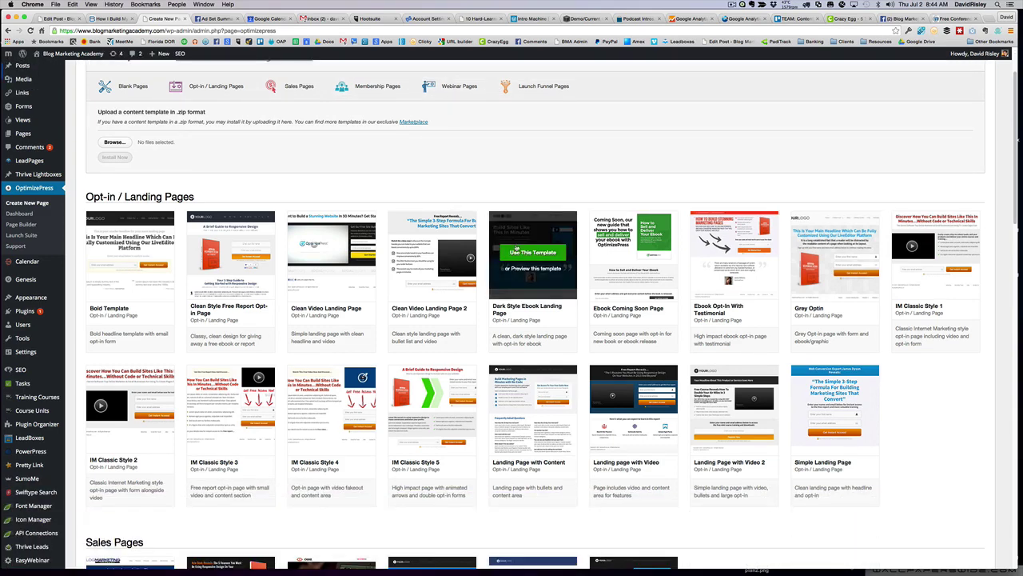
scroll(899, 395, "down", 1)
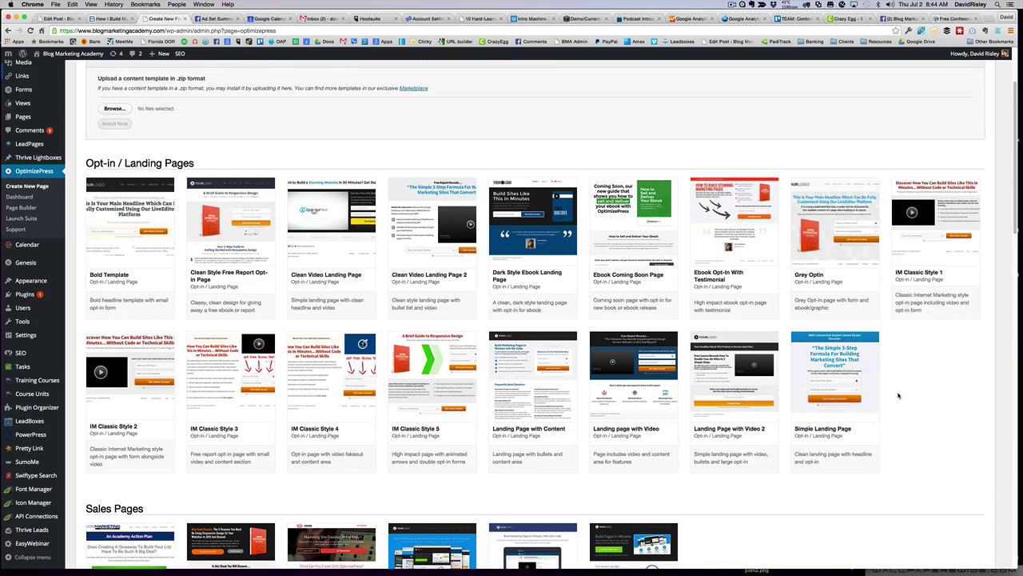
mouse_move(525, 376)
scroll(938, 393, "down", 5)
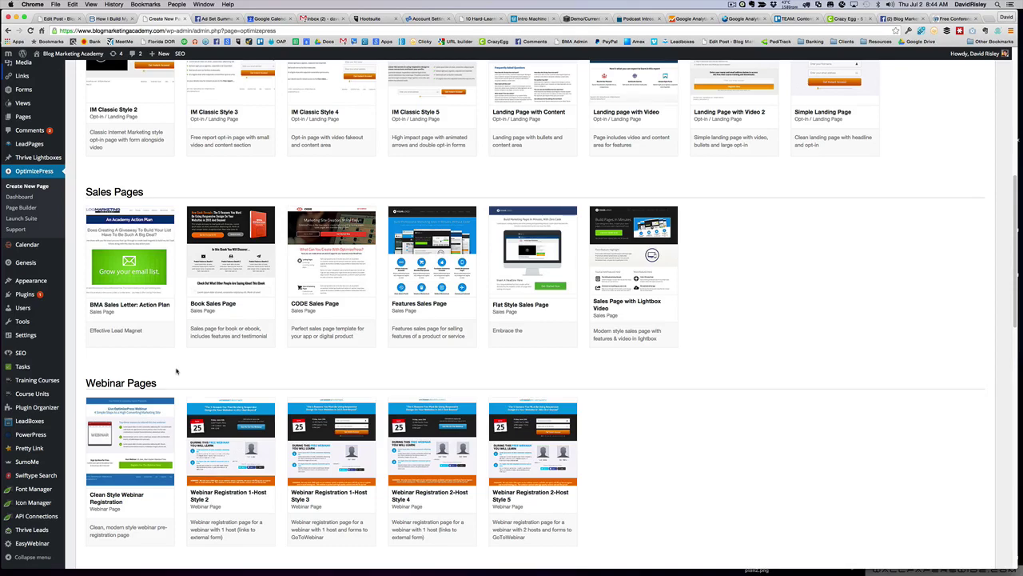
scroll(602, 351, "down", 3)
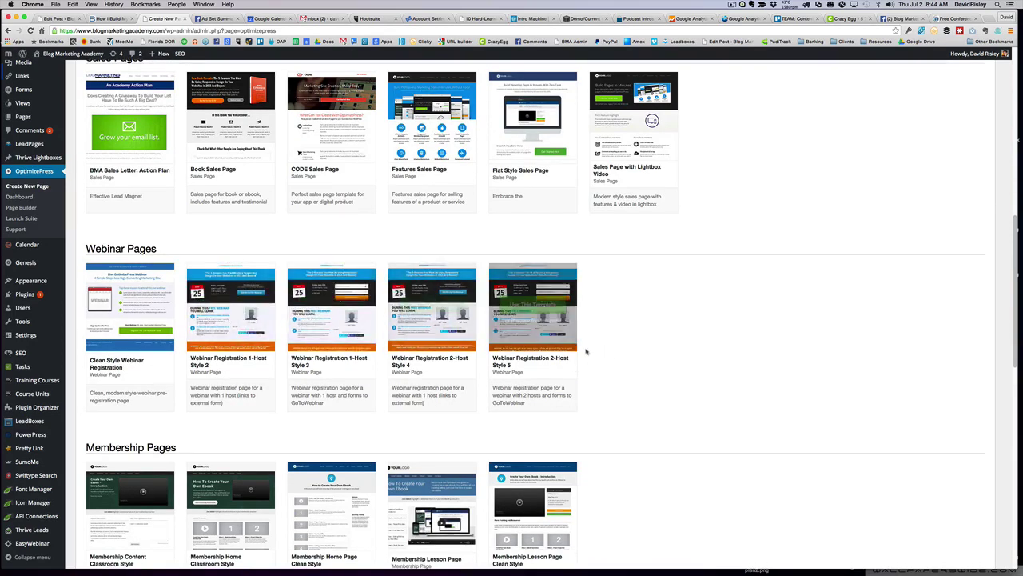
scroll(604, 349, "down", 5)
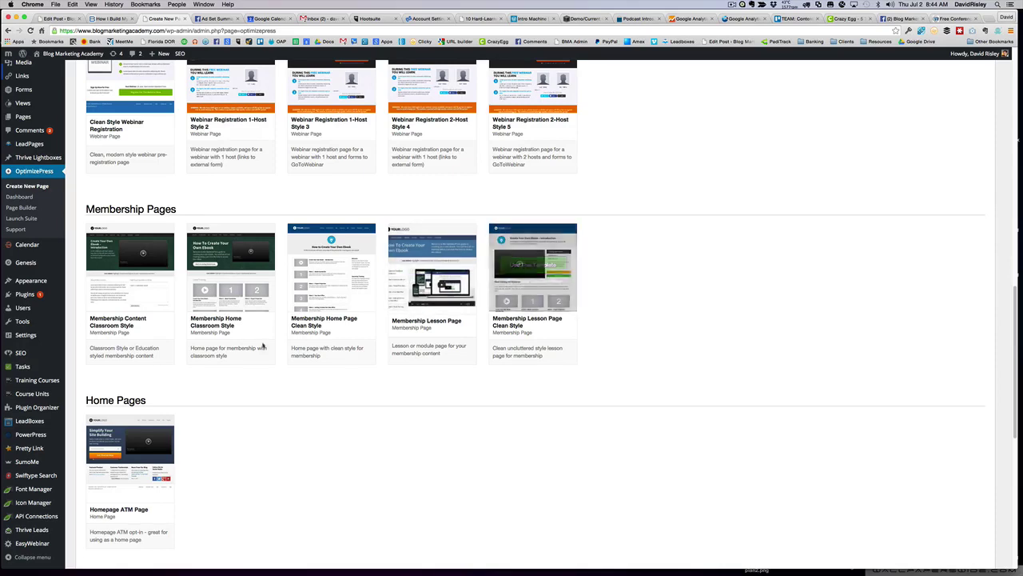
scroll(326, 419, "down", 3)
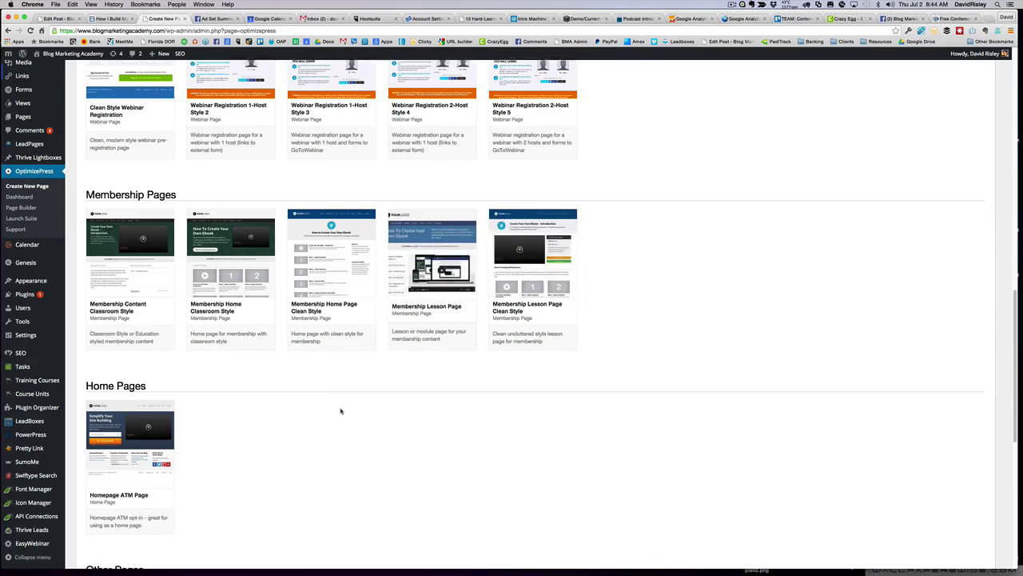
scroll(196, 365, "down", 5)
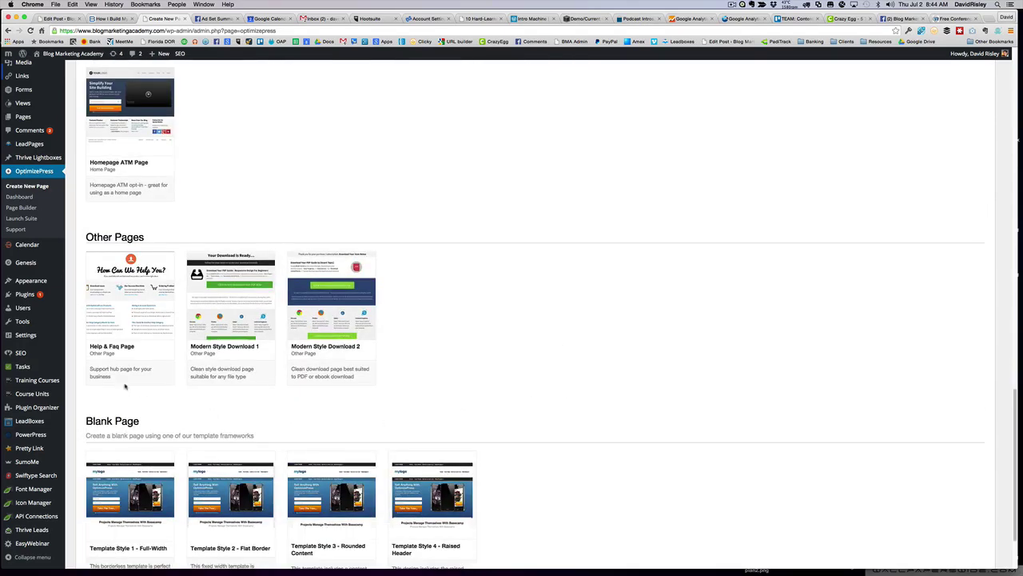
scroll(452, 359, "down", 2)
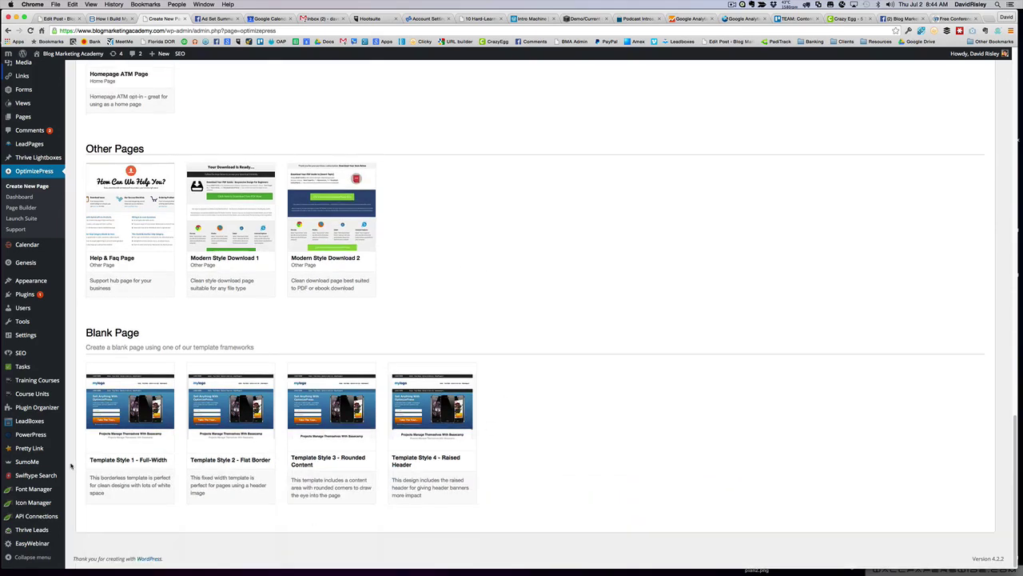
mouse_move(106, 450)
scroll(518, 420, "up", 15)
scroll(518, 423, "up", 2)
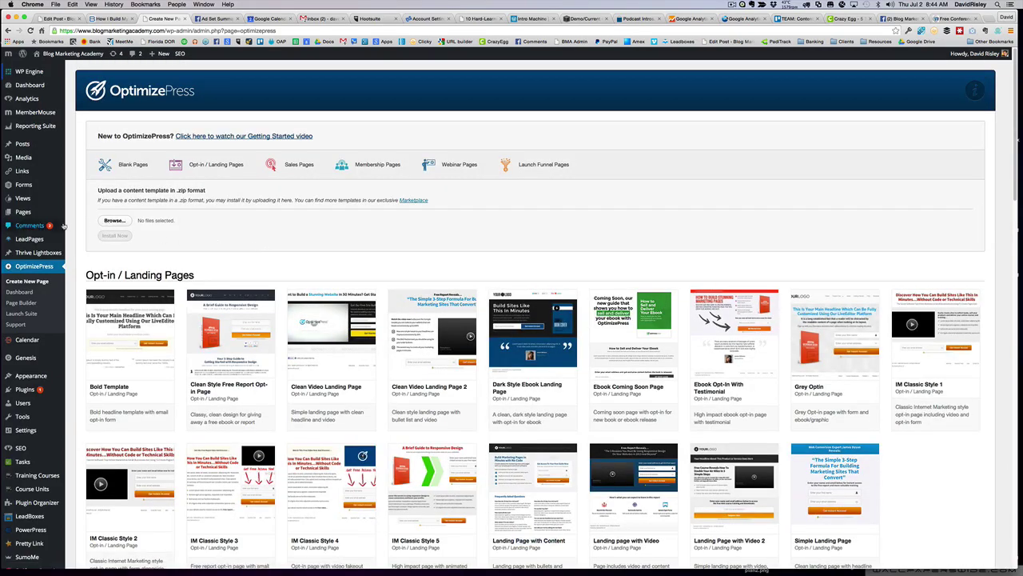
Open the list of all site pages, filter it to LiveEditor Pages and look through the entries
mouse_move(48, 219)
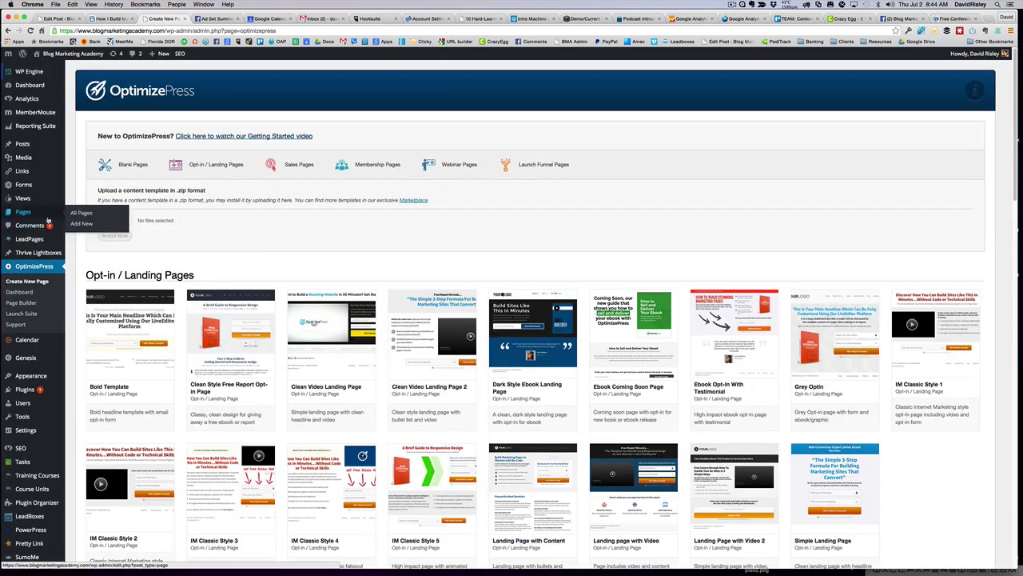
left_click(89, 213)
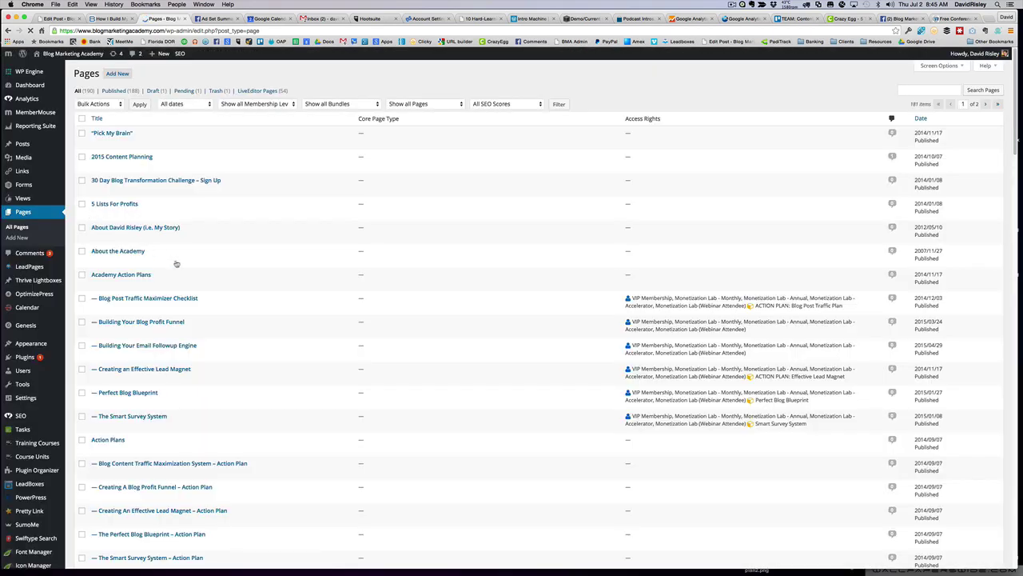
left_click(264, 92)
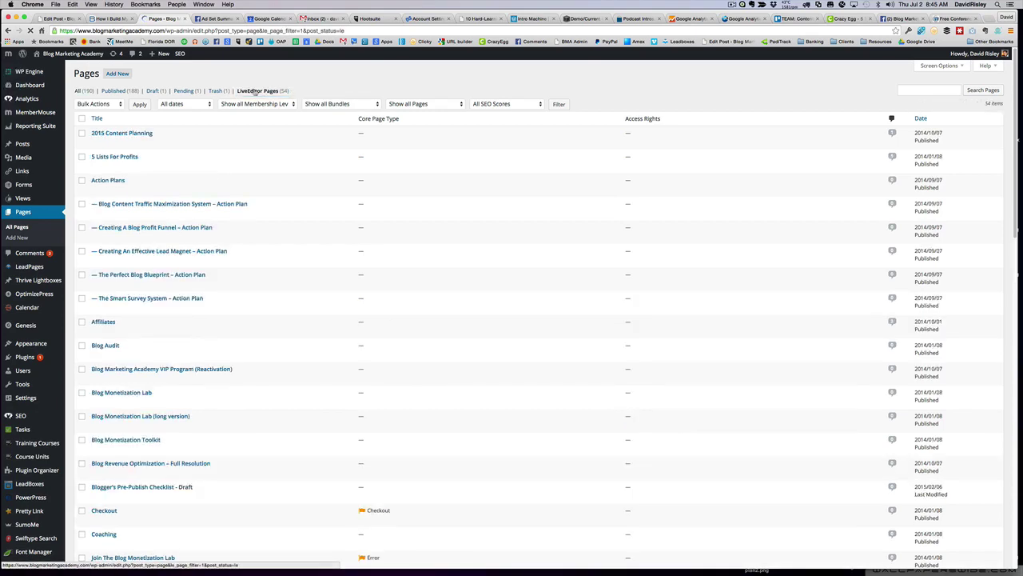
scroll(277, 168, "down", 1)
scroll(280, 168, "down", 10)
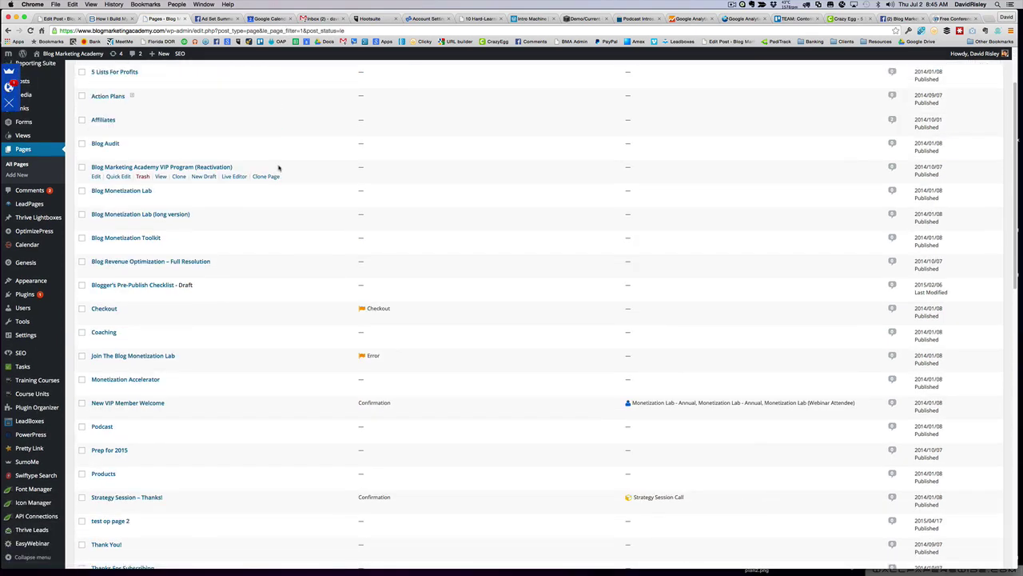
scroll(272, 169, "up", 10)
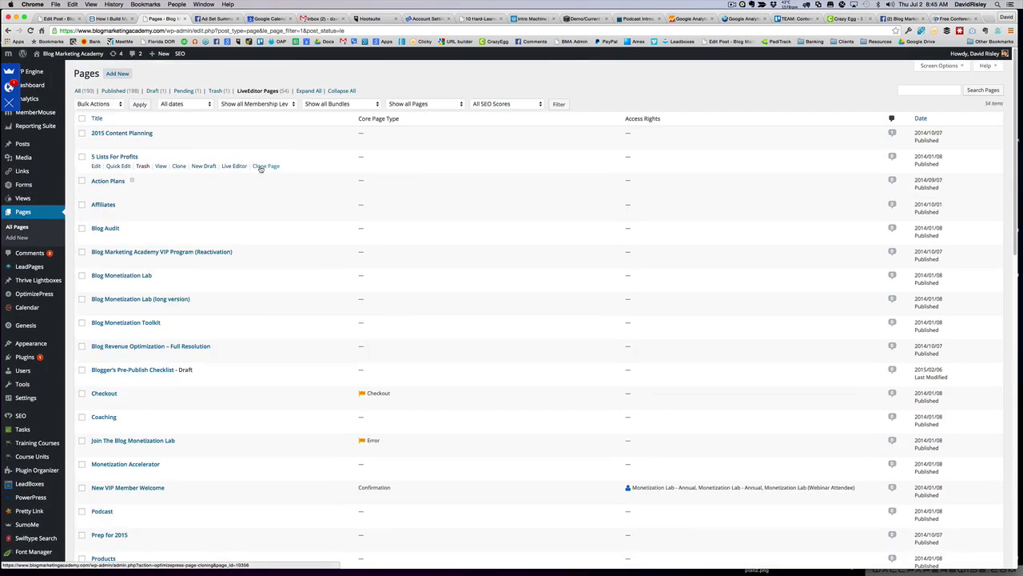
scroll(264, 168, "down", 15)
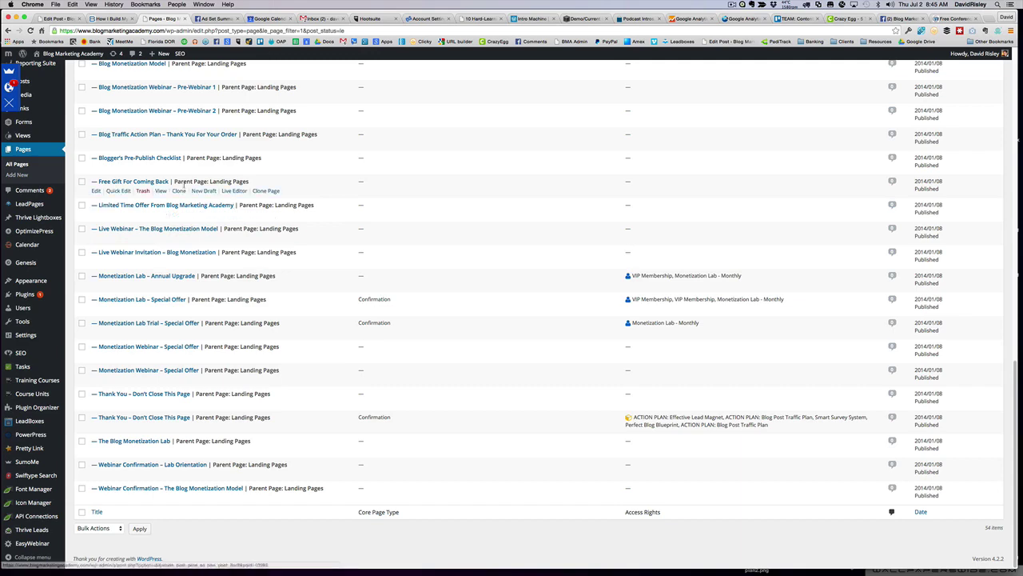
scroll(207, 195, "up", 5)
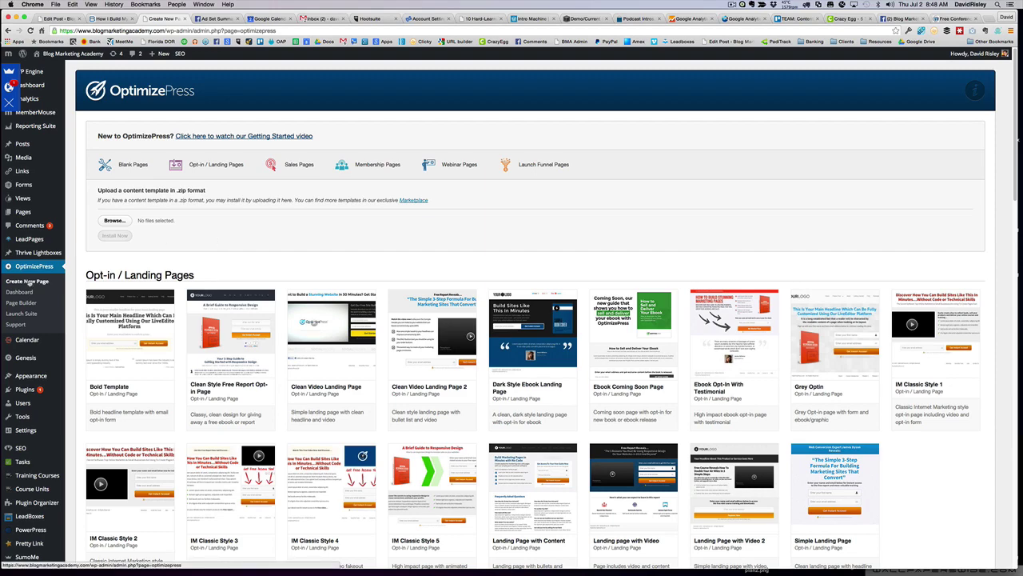
Create a blank OptimizePress page named "test page" from the Template Style 2 - Flat Border template
left_click(128, 164)
mouse_move(442, 398)
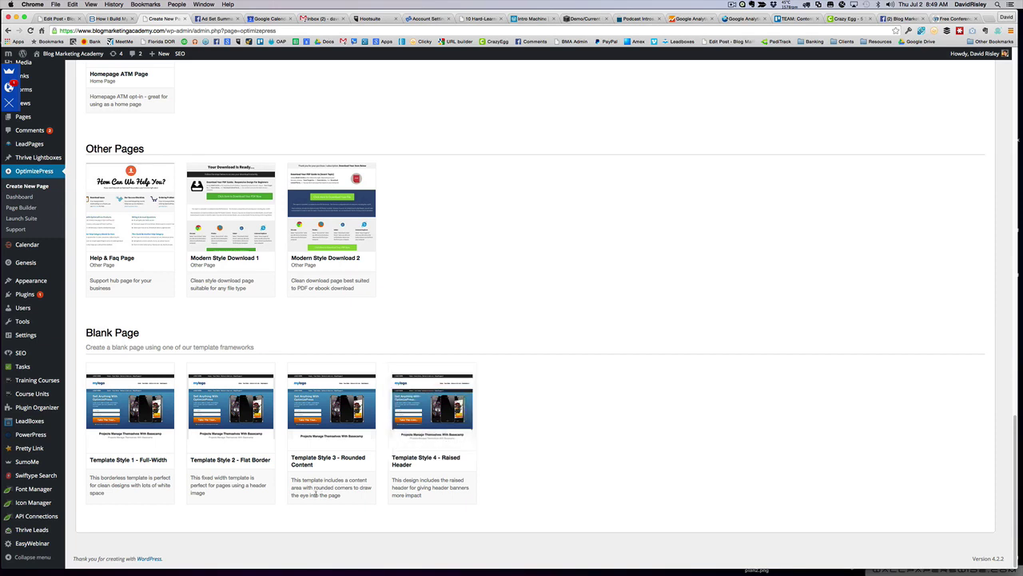
mouse_move(231, 430)
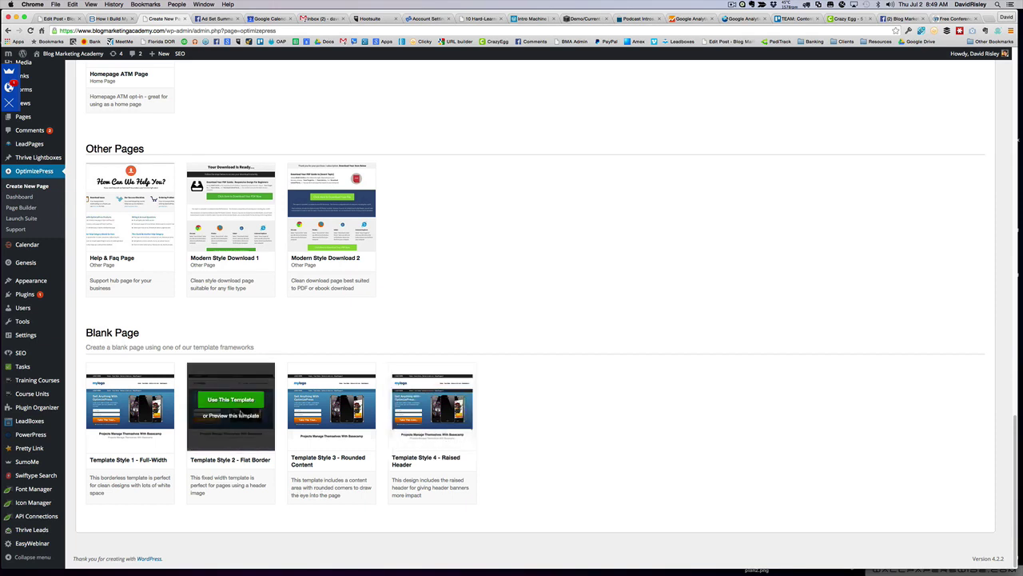
mouse_move(125, 427)
left_click(231, 398)
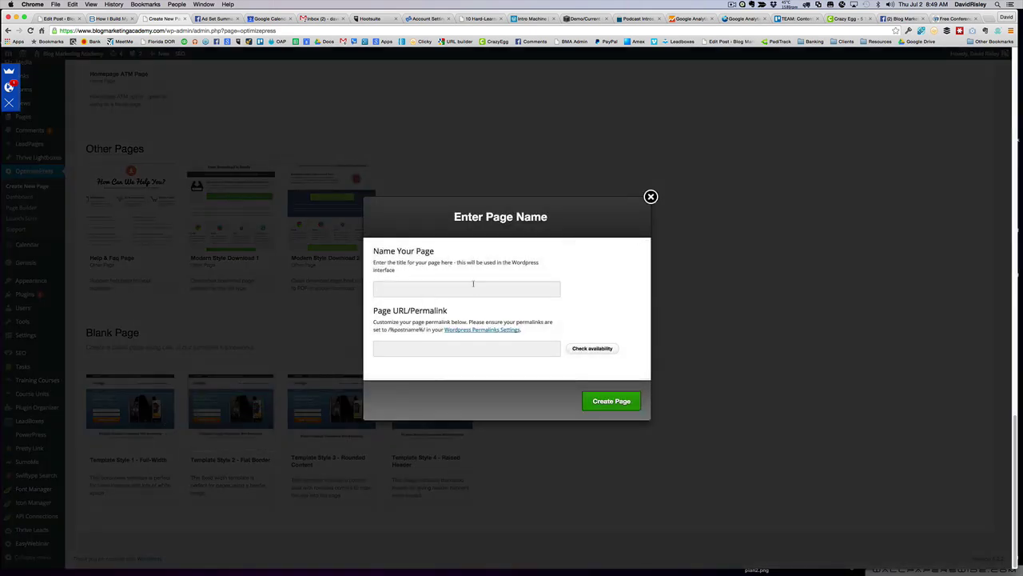
type("test page")
left_click(606, 401)
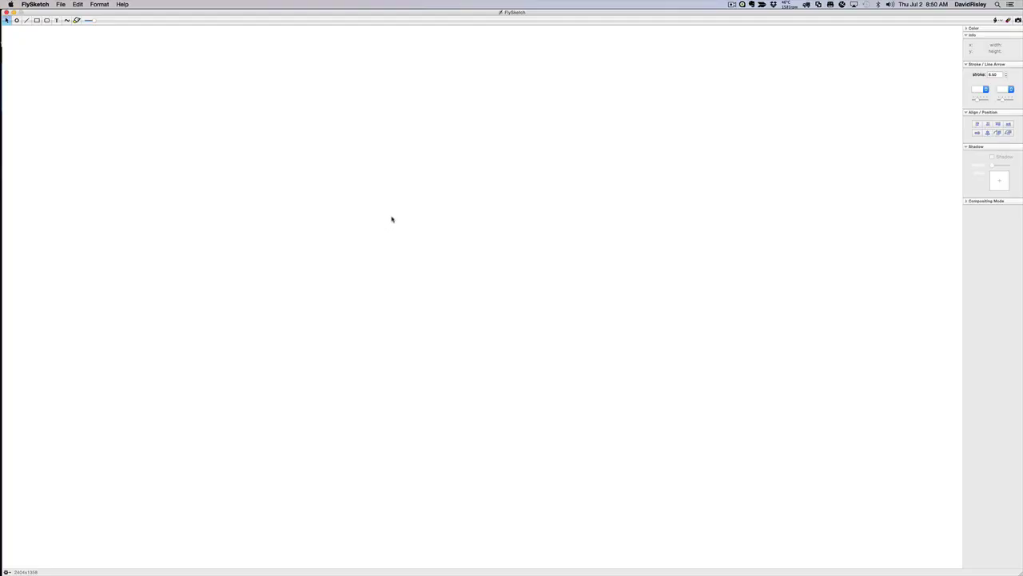
In FlySketch, write the word "GRID" freehand in large letters across the middle of the blank canvas
left_click(66, 20)
mouse_move(344, 217)
left_mouse_down()
mouse_move(331, 276)
mouse_move(352, 258)
left_mouse_up()
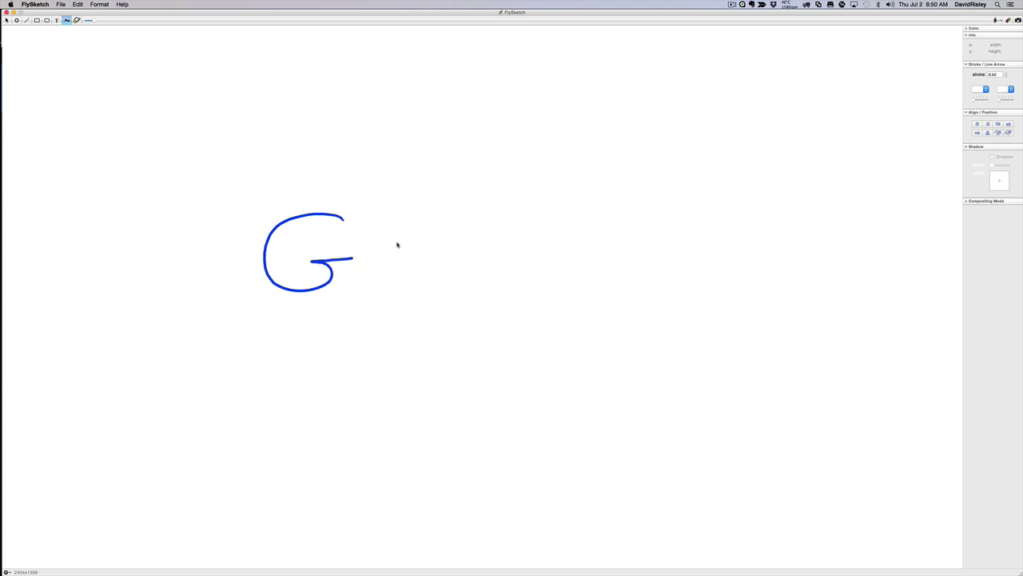
left_click_drag(398, 231, 395, 285)
left_click_drag(405, 247, 442, 272)
left_click_drag(517, 230, 506, 288)
mouse_move(588, 227)
left_mouse_down()
mouse_move(581, 278)
mouse_move(635, 274)
left_mouse_up()
left_click_drag(566, 281, 613, 282)
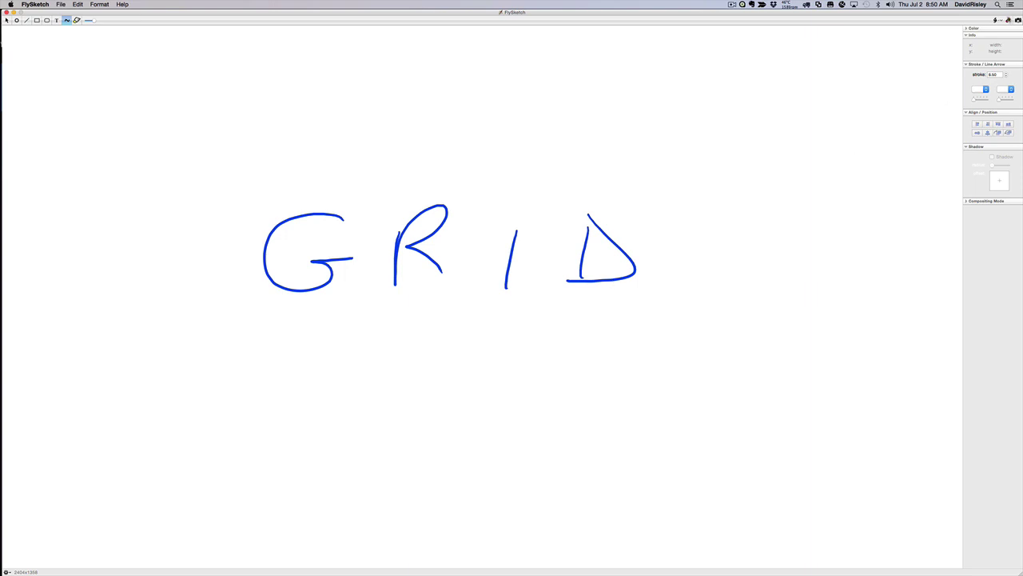
Clear the canvas and draw four roughly horizontal freehand lines across it, dividing it into three stacked rows
left_click(1008, 20)
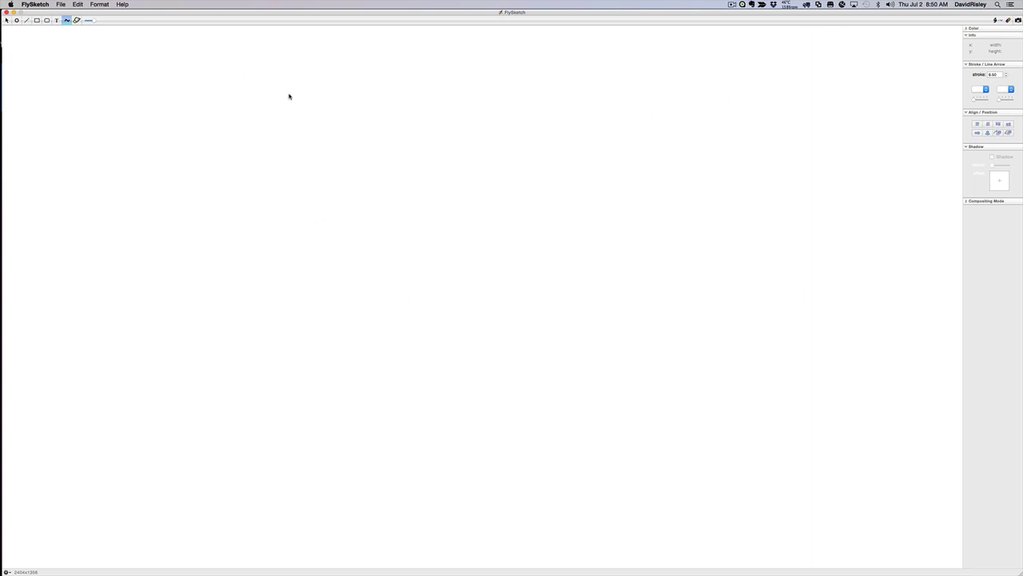
left_click_drag(116, 67, 855, 97)
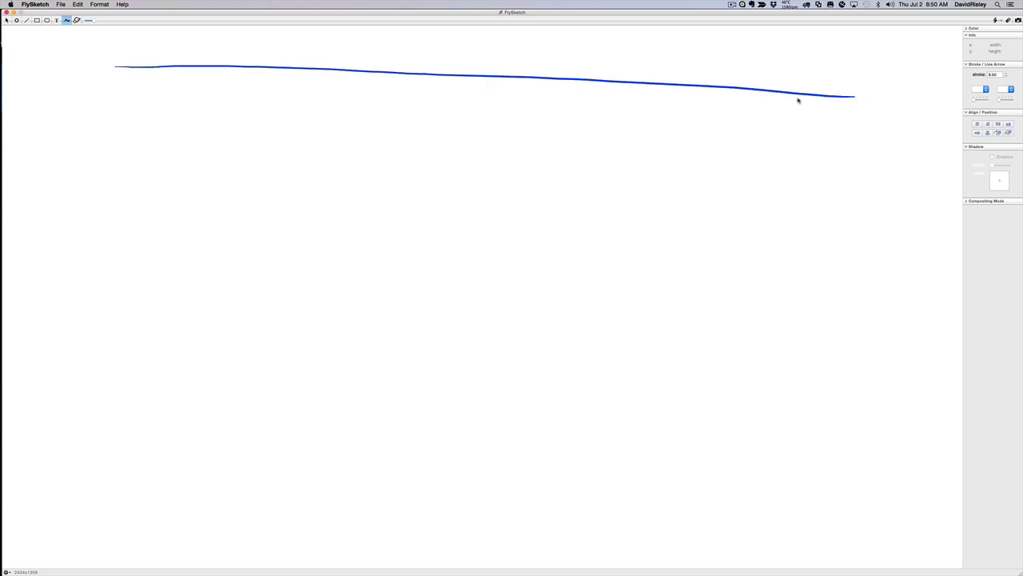
mouse_move(117, 187)
left_mouse_down()
mouse_move(564, 178)
mouse_move(879, 187)
left_mouse_up()
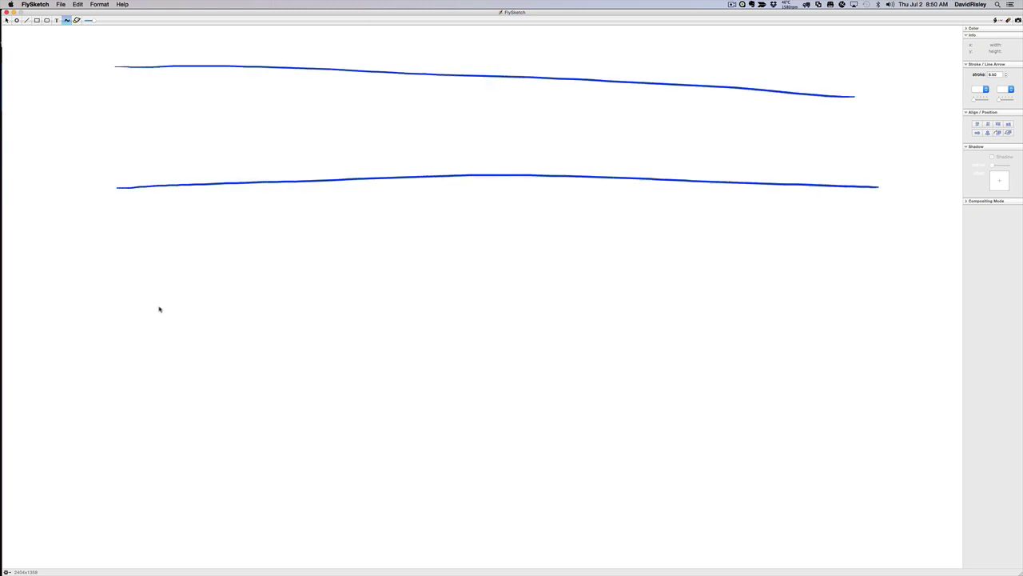
left_click_drag(164, 308, 904, 320)
mouse_move(132, 472)
left_mouse_down()
mouse_move(765, 489)
mouse_move(896, 481)
left_mouse_up()
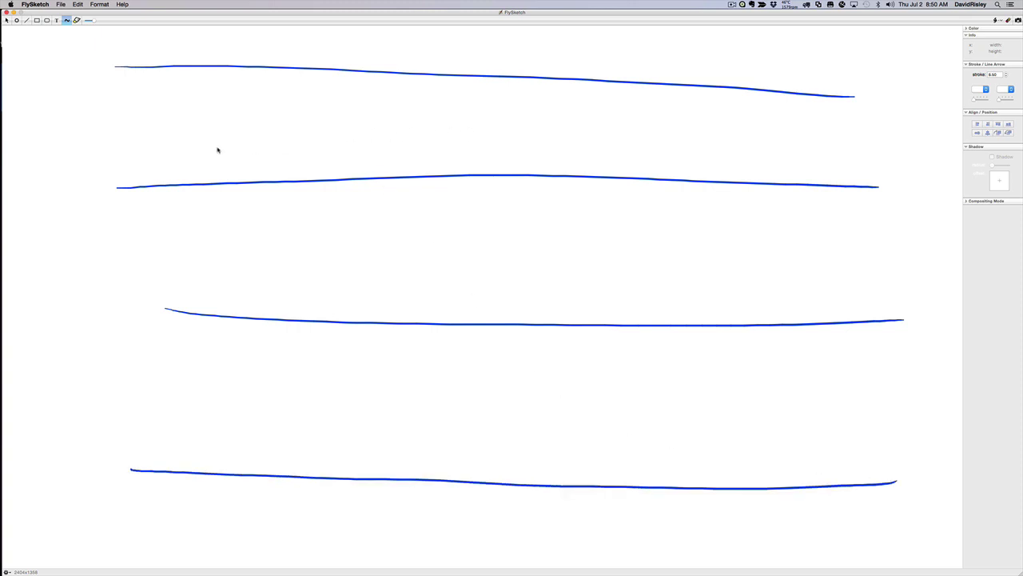
Handwrite "Header" in the first row and "Content" in the second row of the layout sketch
left_click_drag(392, 113, 383, 155)
mouse_move(422, 103)
left_mouse_down()
mouse_move(406, 140)
mouse_move(412, 130)
left_mouse_up()
left_click_drag(440, 137, 539, 152)
left_click_drag(542, 148, 580, 123)
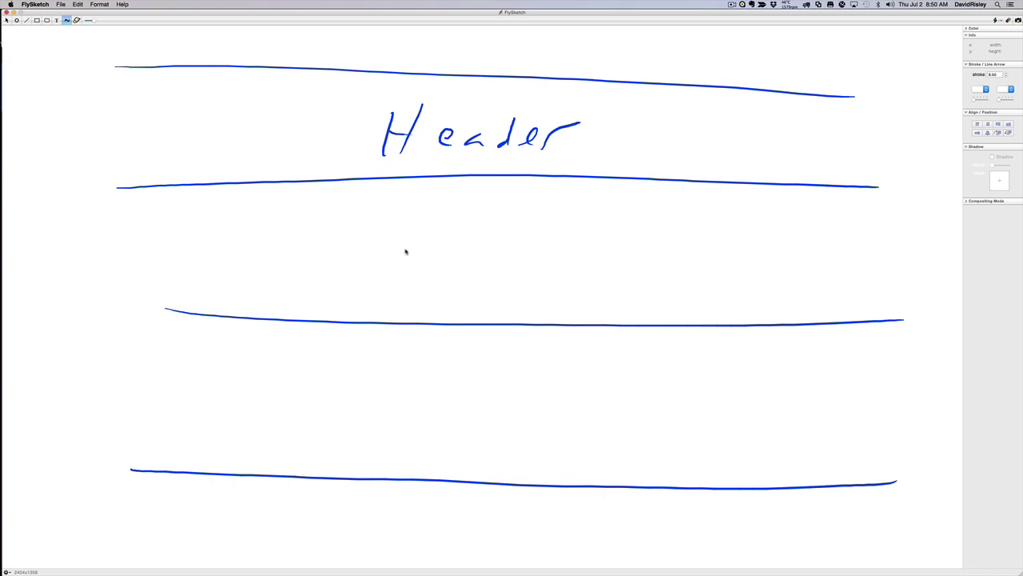
left_click_drag(422, 240, 432, 263)
left_click_drag(460, 250, 457, 248)
left_click_drag(474, 264, 543, 250)
mouse_move(553, 246)
left_mouse_down()
mouse_move(573, 264)
mouse_move(614, 264)
mouse_move(629, 251)
left_mouse_up()
Handwrite "footer" in the third row and draw two vertical lines down through all the rows
mouse_move(448, 383)
left_mouse_down()
mouse_move(405, 441)
mouse_move(436, 414)
left_mouse_up()
left_click_drag(444, 422, 489, 421)
mouse_move(515, 398)
left_mouse_down()
mouse_move(512, 436)
mouse_move(531, 414)
left_mouse_up()
left_click_drag(539, 424, 609, 406)
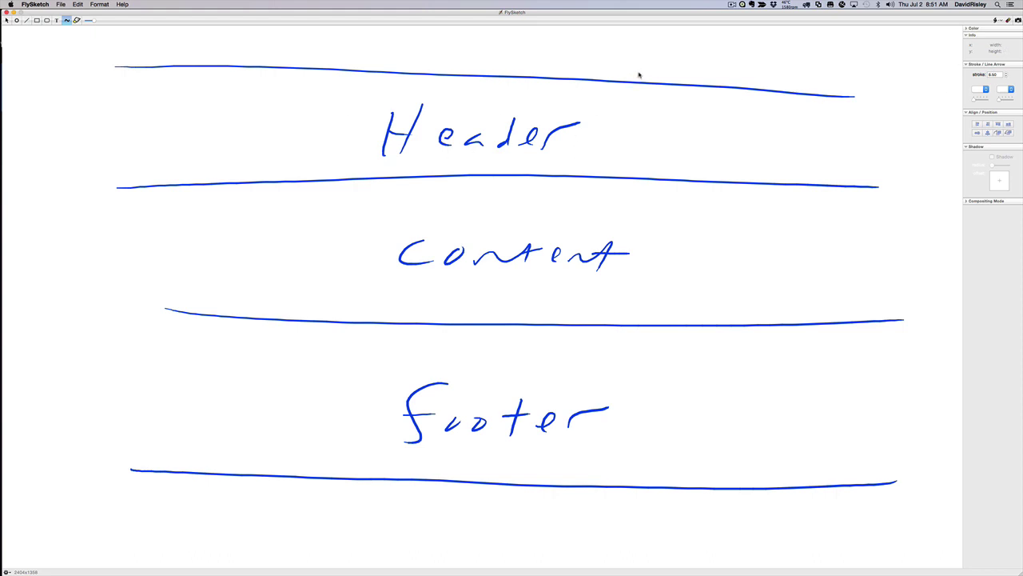
mouse_move(639, 75)
left_mouse_down()
mouse_move(619, 232)
mouse_move(620, 527)
left_mouse_up()
mouse_move(740, 63)
left_mouse_down()
mouse_move(726, 173)
mouse_move(729, 492)
left_mouse_up()
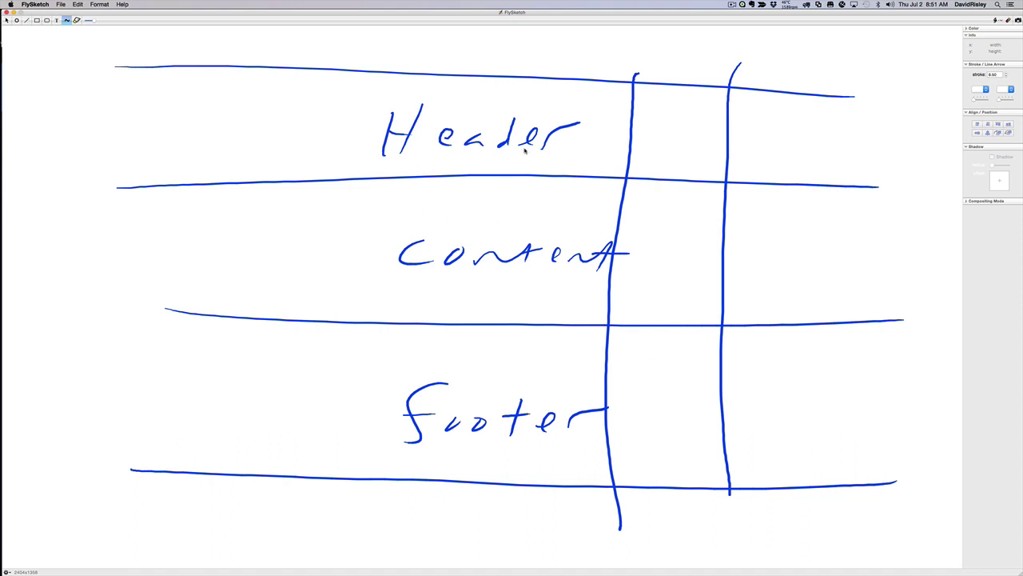
Clear the canvas, draw two horizontal lines near its upper edge and handwrite "header" between them
left_click(1008, 22)
left_click_drag(250, 81, 808, 69)
left_click_drag(276, 153, 821, 144)
mouse_move(462, 97)
left_mouse_down()
mouse_move(477, 127)
mouse_move(504, 124)
left_mouse_up()
mouse_move(518, 117)
left_mouse_down()
mouse_move(521, 125)
mouse_move(561, 112)
left_mouse_up()
left_click_drag(564, 123, 582, 108)
Draw a horizontal line well below the header band and handwrite "Content" in the area between them
left_click_drag(279, 423, 830, 422)
left_click_drag(410, 283, 422, 305)
mouse_move(430, 292)
left_mouse_down()
mouse_move(521, 290)
mouse_move(524, 300)
left_mouse_up()
left_click_drag(513, 284, 544, 276)
Divide the content area with a vertical line, add a wavy line beneath "Content" and handwrite "Sidebar" in the narrow column
left_click_drag(675, 152, 674, 430)
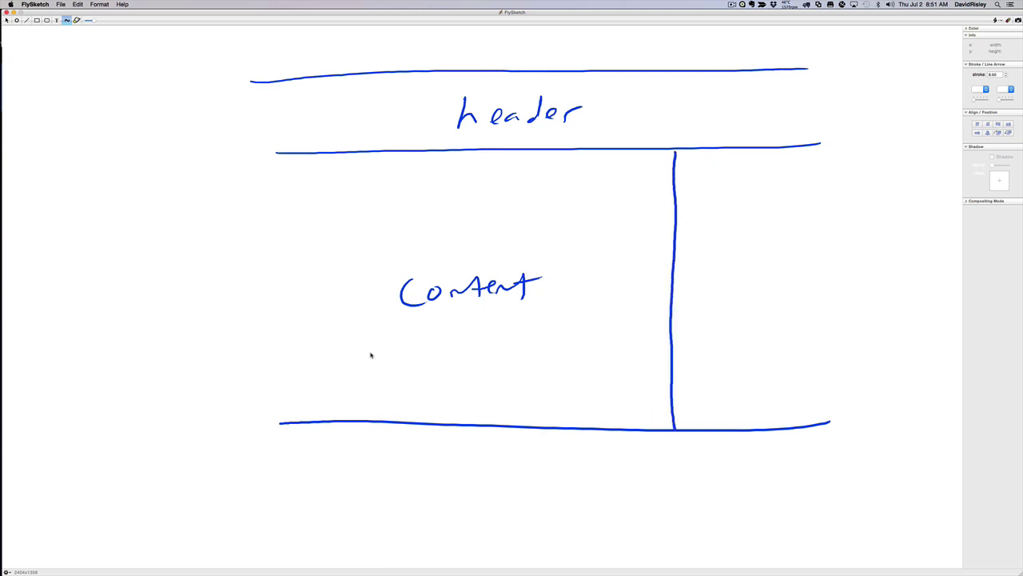
left_click_drag(308, 378, 635, 353)
left_click_drag(705, 301, 687, 335)
left_click_drag(724, 304, 725, 317)
left_click_drag(733, 319, 827, 283)
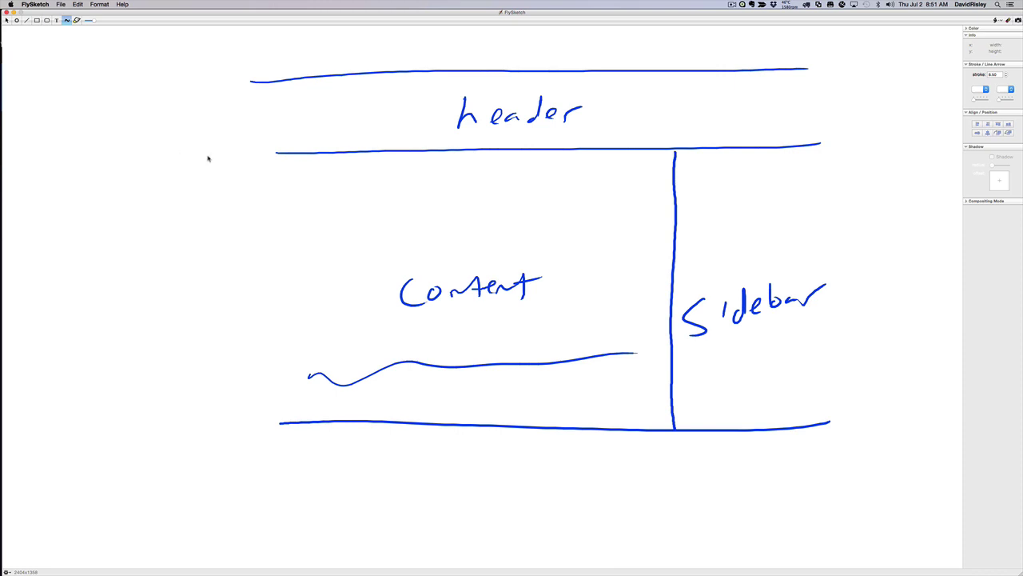
Sketch a curly brace beside the content area, outside the layout, and an arrow pointing at it
left_click_drag(206, 155, 258, 415)
left_click_drag(46, 327, 146, 318)
left_click_drag(112, 307, 138, 330)
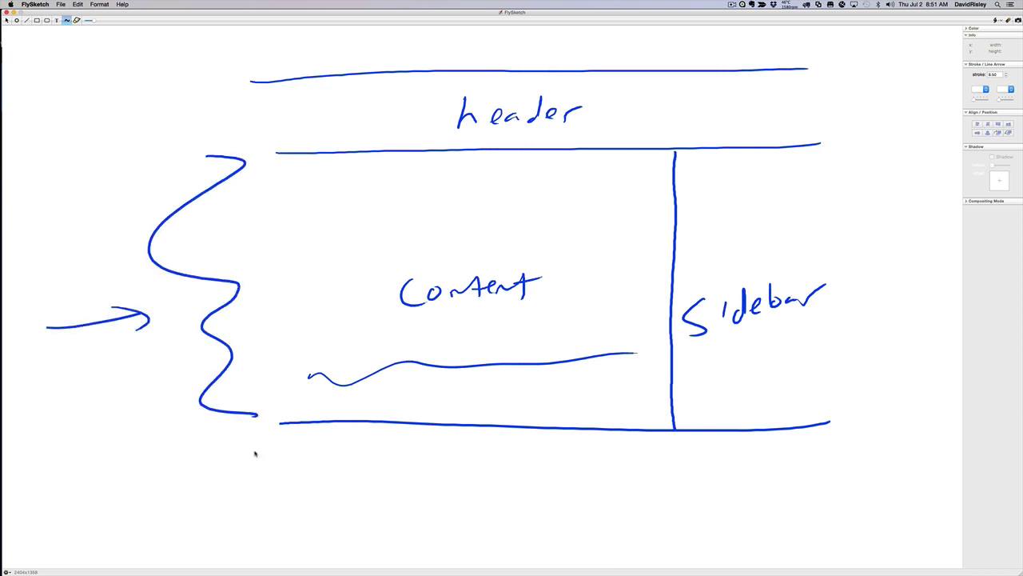
Draw a horizontal line beneath the content area and handwrite "footer" in the band it forms
left_click_drag(282, 480, 858, 482)
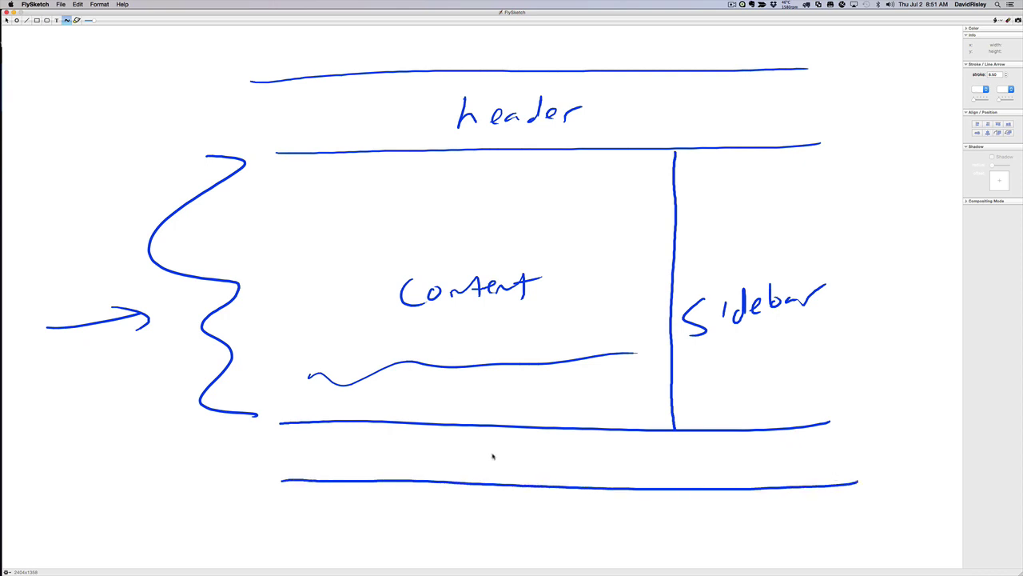
mouse_move(502, 441)
left_mouse_down()
mouse_move(472, 467)
mouse_move(499, 450)
left_mouse_up()
left_click_drag(516, 453, 529, 458)
mouse_move(551, 446)
left_mouse_down()
mouse_move(551, 465)
mouse_move(558, 454)
left_mouse_up()
mouse_move(569, 458)
left_mouse_down()
mouse_move(566, 469)
mouse_move(591, 451)
left_mouse_up()
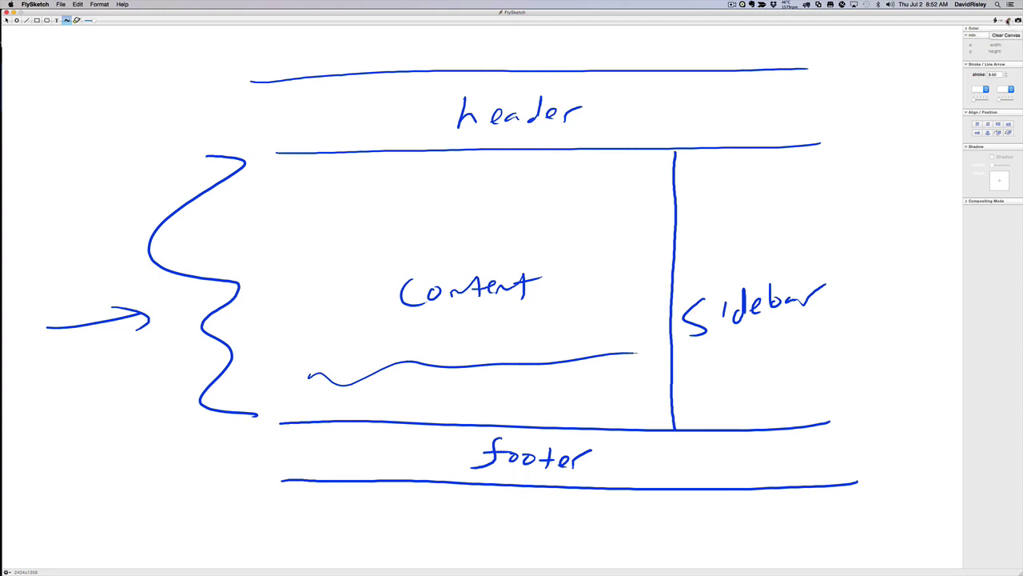
Clear the layout sketch from the canvas
left_click(1008, 22)
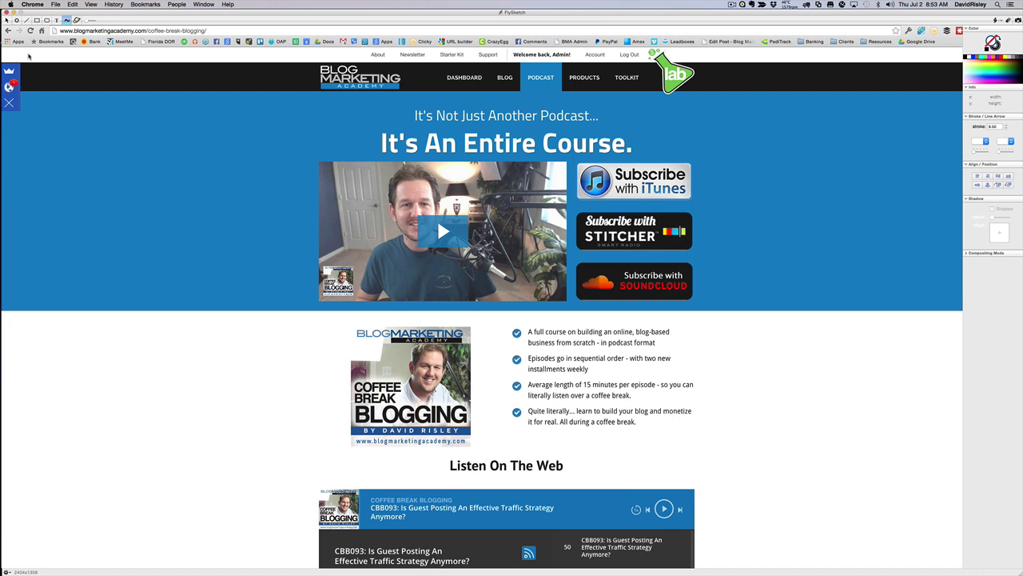
Outline the full-width header bar and its central section freehand, and circle the menu items and the lab logo
mouse_move(27, 56)
left_mouse_down()
mouse_move(35, 94)
mouse_move(226, 101)
mouse_move(722, 102)
mouse_move(930, 60)
mouse_move(757, 36)
mouse_move(205, 57)
mouse_move(31, 46)
left_mouse_up()
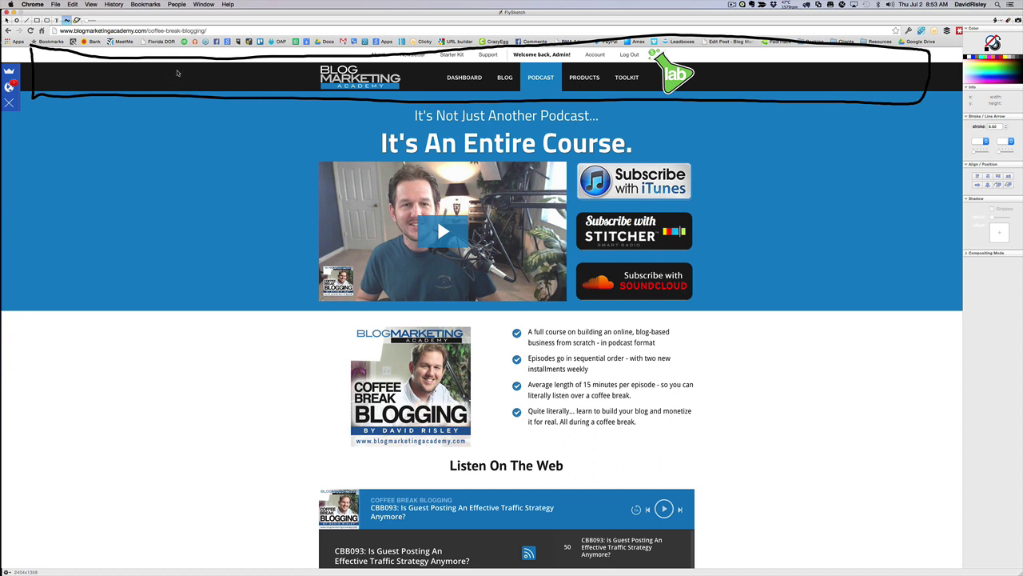
mouse_move(306, 48)
left_mouse_down()
mouse_move(369, 97)
mouse_move(729, 116)
mouse_move(631, 54)
mouse_move(299, 42)
left_mouse_up()
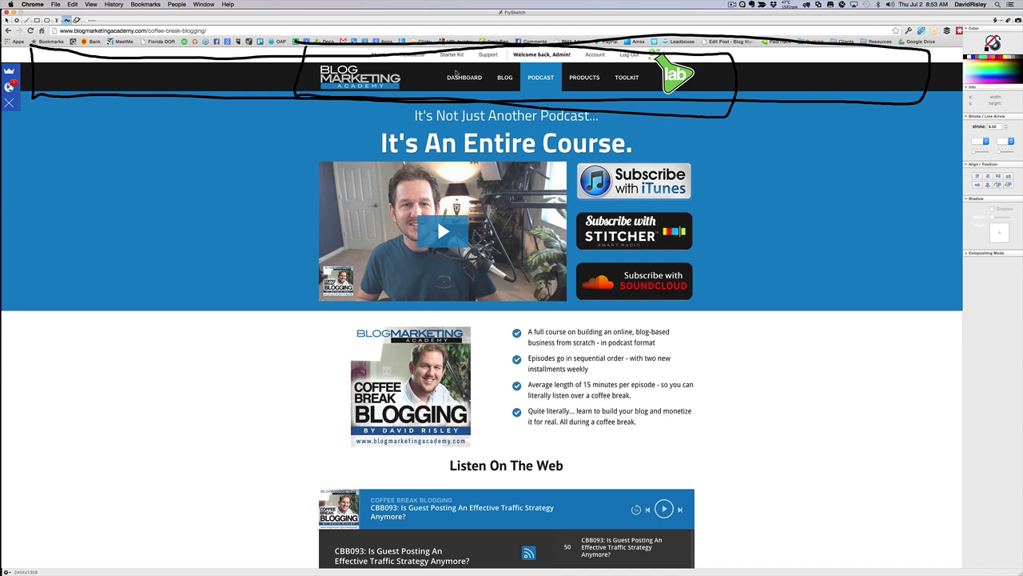
mouse_move(437, 79)
left_mouse_down()
mouse_move(465, 69)
mouse_move(614, 72)
mouse_move(686, 97)
mouse_move(650, 60)
left_mouse_up()
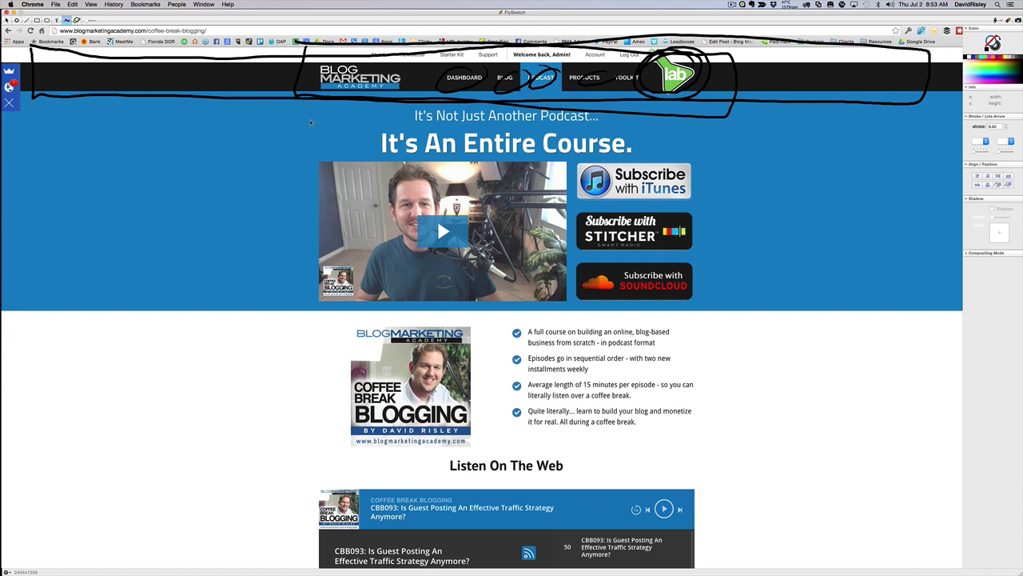
Replace the header sketch with a freehand outline of the full-width blue section, and clear that outline
left_click(1007, 22)
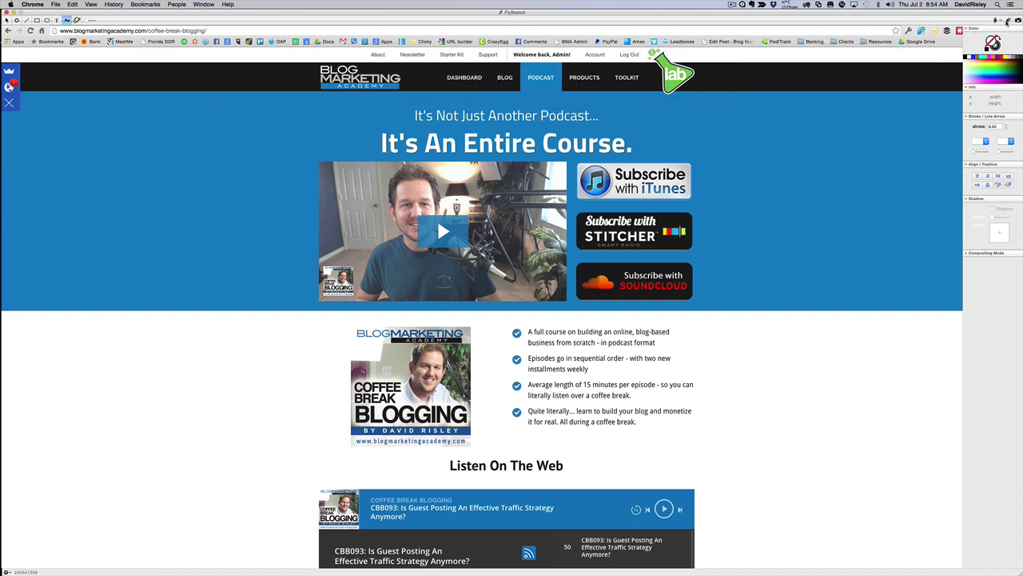
mouse_move(31, 93)
left_mouse_down()
mouse_move(21, 236)
mouse_move(54, 310)
mouse_move(917, 326)
mouse_move(958, 222)
mouse_move(901, 83)
mouse_move(221, 100)
mouse_move(47, 92)
left_mouse_up()
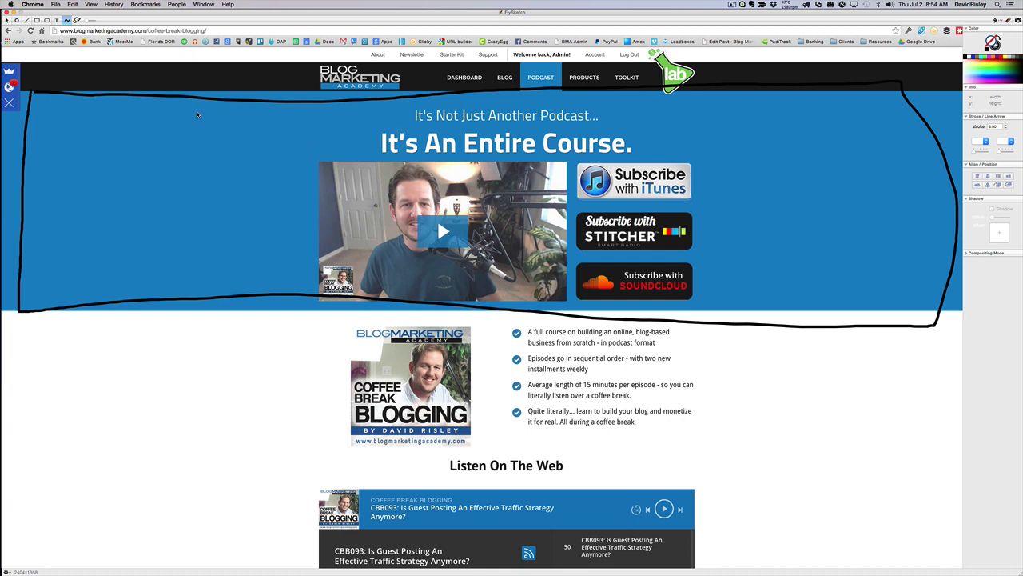
left_click(1011, 22)
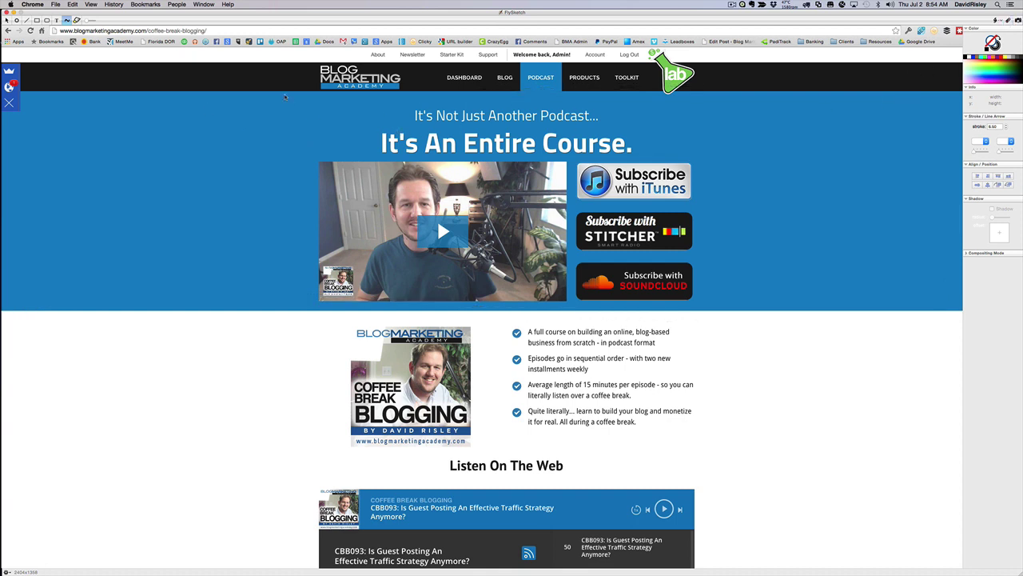
Outline the headline, video and cover-image rows freehand, dividing the video and cover-image rows into two columns each
mouse_move(308, 92)
left_mouse_down()
mouse_move(300, 145)
mouse_move(374, 163)
mouse_move(611, 157)
mouse_move(733, 123)
mouse_move(616, 91)
mouse_move(323, 94)
left_mouse_up()
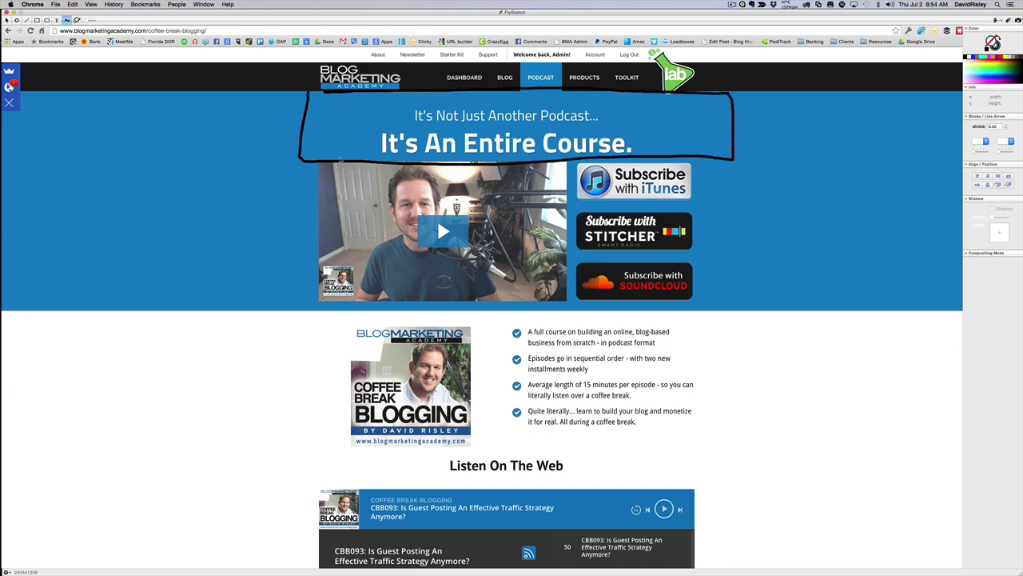
mouse_move(306, 165)
left_mouse_down()
mouse_move(294, 310)
mouse_move(751, 302)
mouse_move(749, 147)
left_mouse_up()
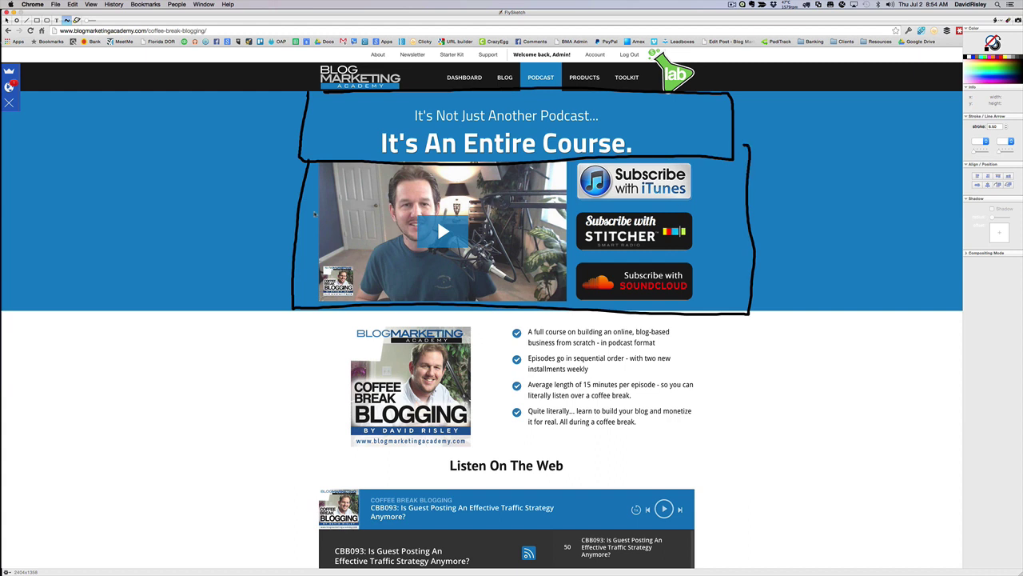
left_click_drag(576, 160, 574, 309)
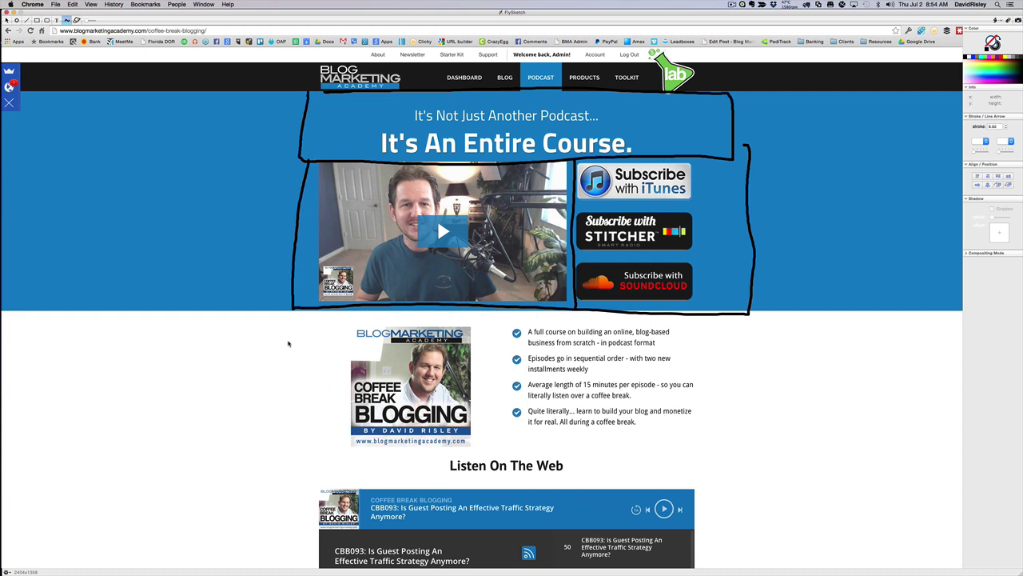
mouse_move(295, 313)
left_mouse_down()
mouse_move(297, 457)
mouse_move(763, 467)
mouse_move(753, 304)
left_mouse_up()
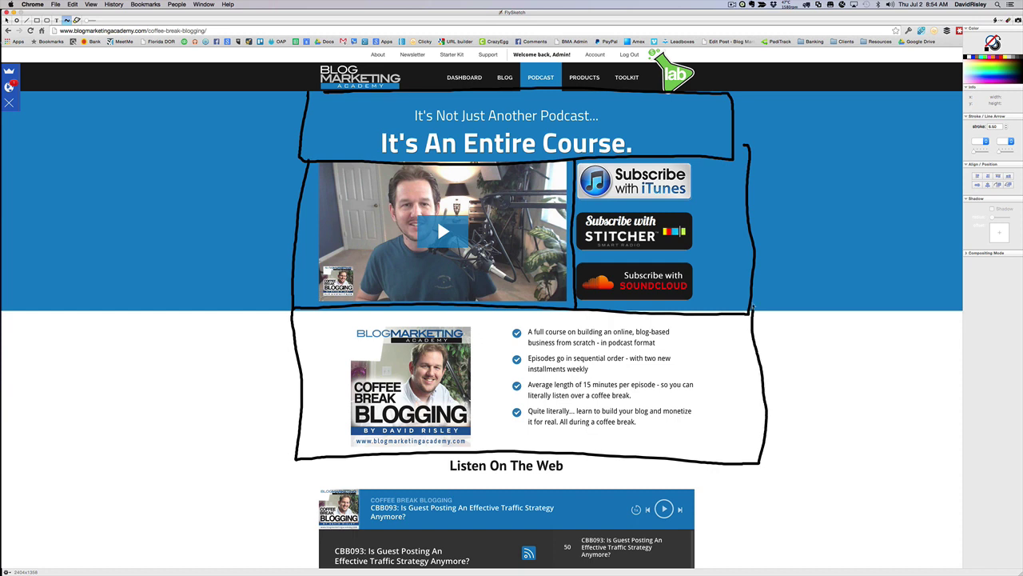
left_click_drag(492, 309, 505, 449)
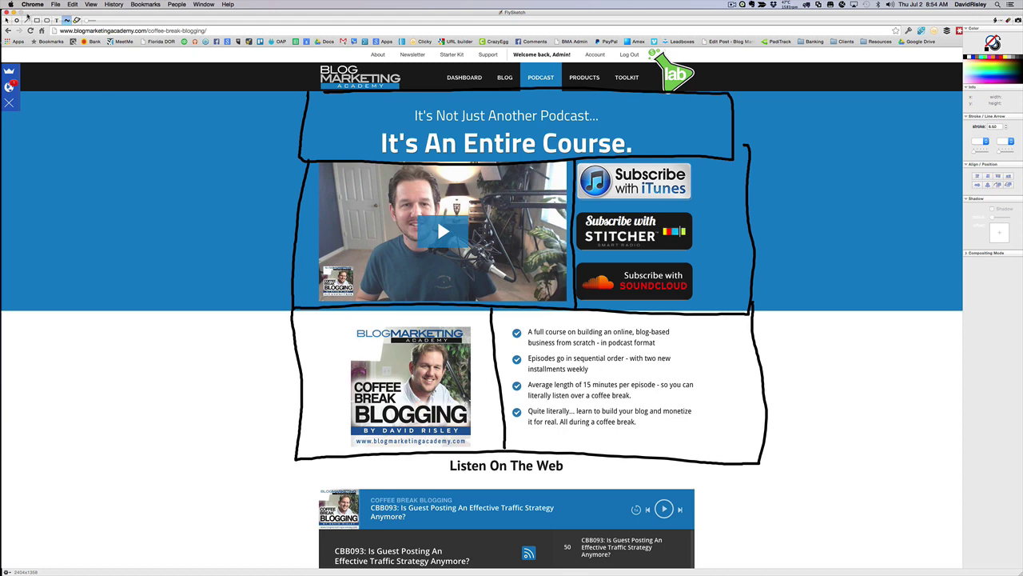
Hide the FlySketch overlay, bring up the page's "Listen On The Web" section, restore the overlay and clear the old outlines
left_click(8, 13)
scroll(276, 312, "down", 2)
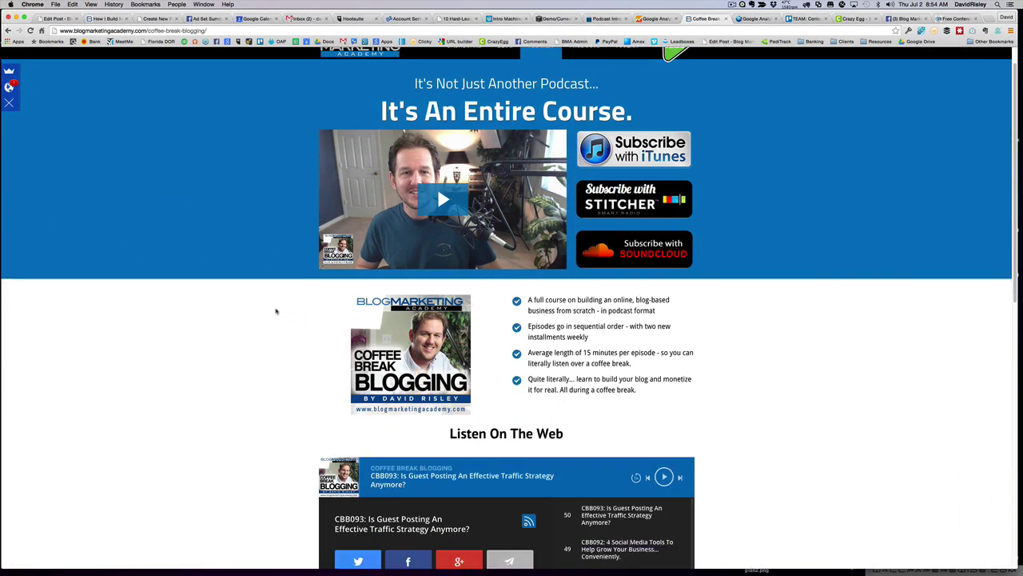
scroll(277, 312, "down", 5)
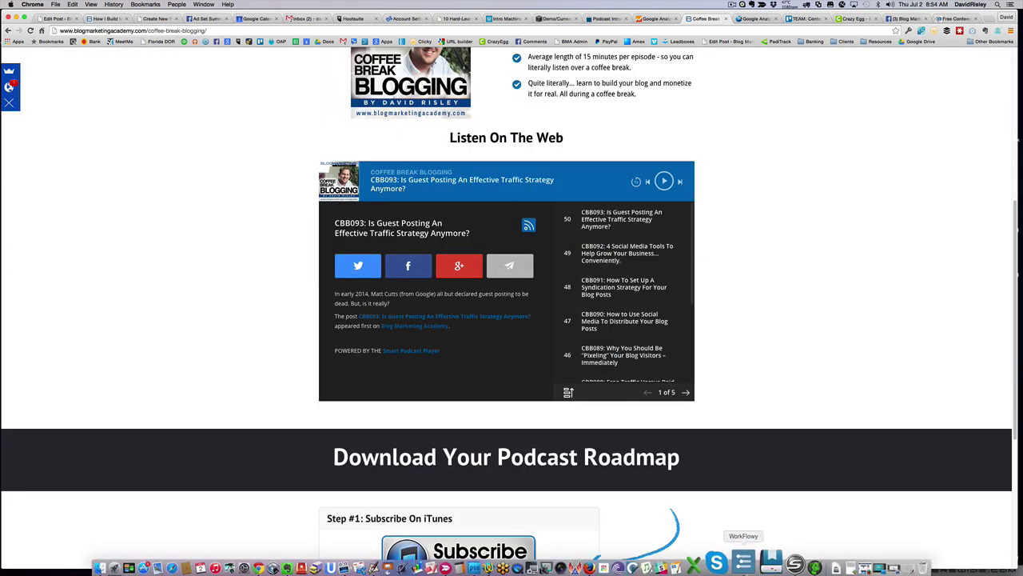
left_click(879, 561)
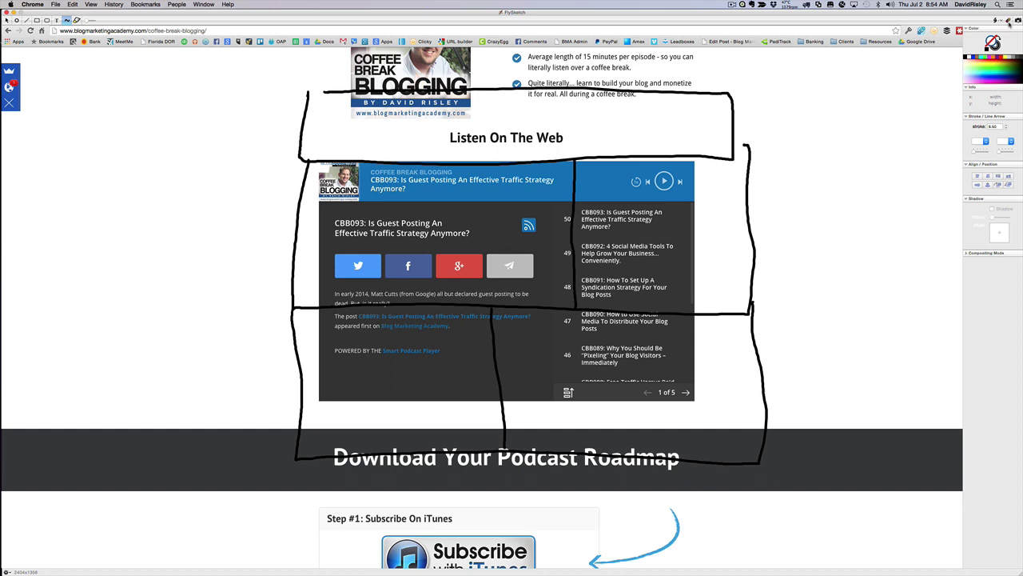
left_click(1008, 23)
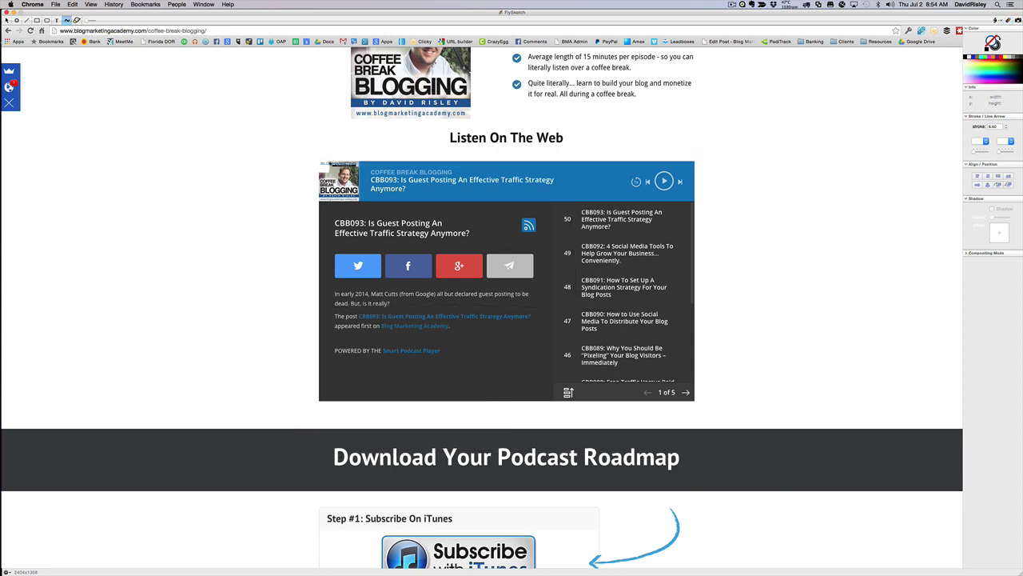
Sketch the two-column cover-image row and the "Listen On The Web" row, circling its heading and outlining the podcast player
mouse_move(301, 71)
left_mouse_down()
mouse_move(476, 131)
mouse_move(758, 71)
left_mouse_up()
left_click_drag(498, 52, 481, 108)
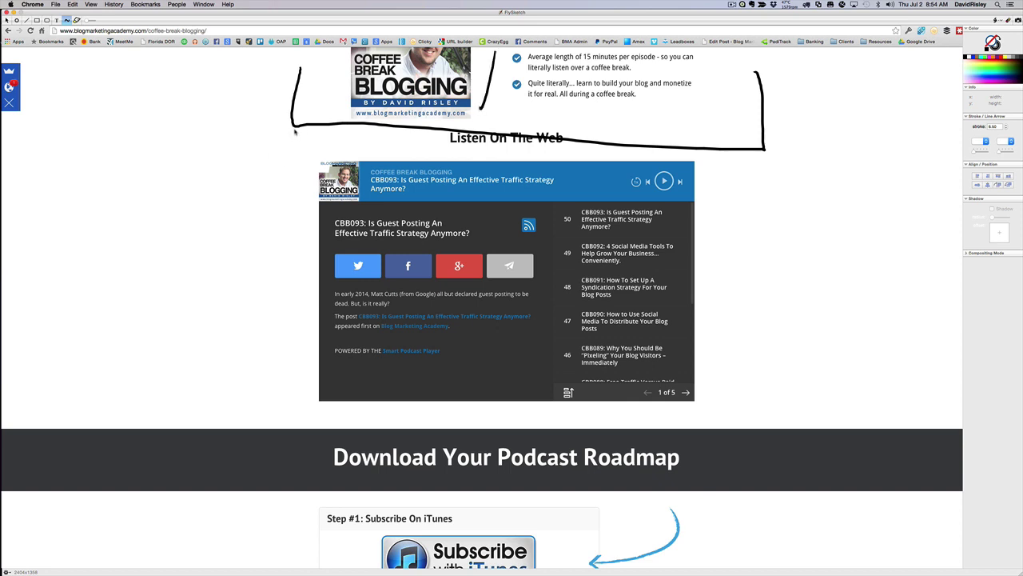
mouse_move(296, 126)
left_mouse_down()
mouse_move(284, 423)
mouse_move(785, 425)
mouse_move(781, 148)
left_mouse_up()
mouse_move(476, 136)
left_mouse_down()
mouse_move(460, 124)
mouse_move(502, 138)
left_mouse_up()
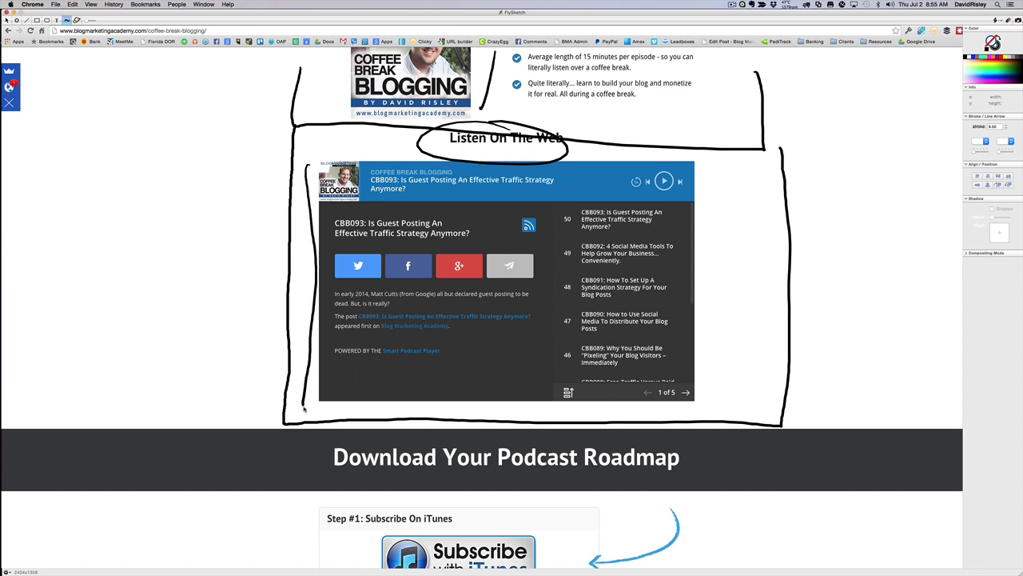
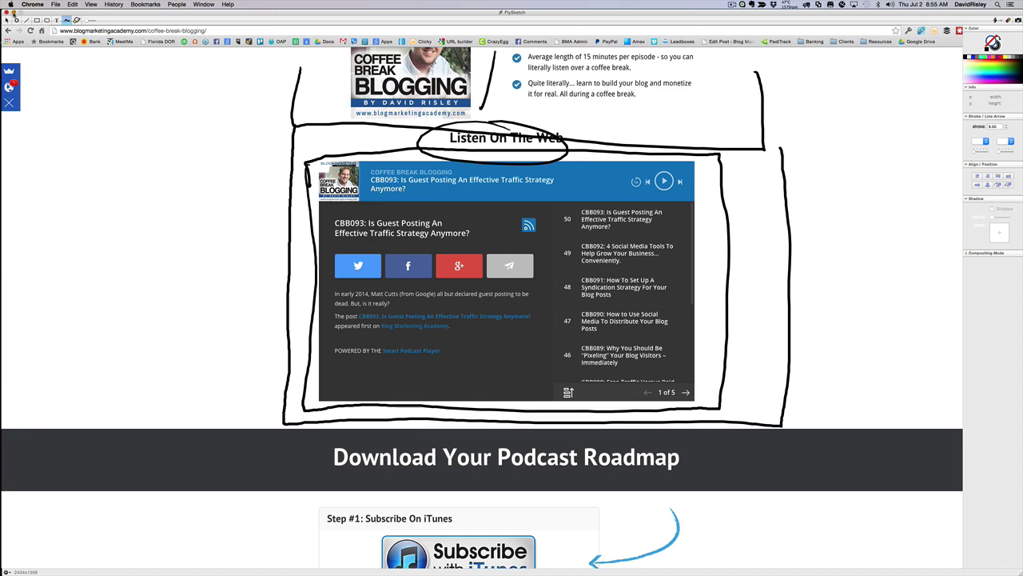
Return to the LiveEditor test page and insert a 1 Column row into it
scroll(620, 240, "up", 5)
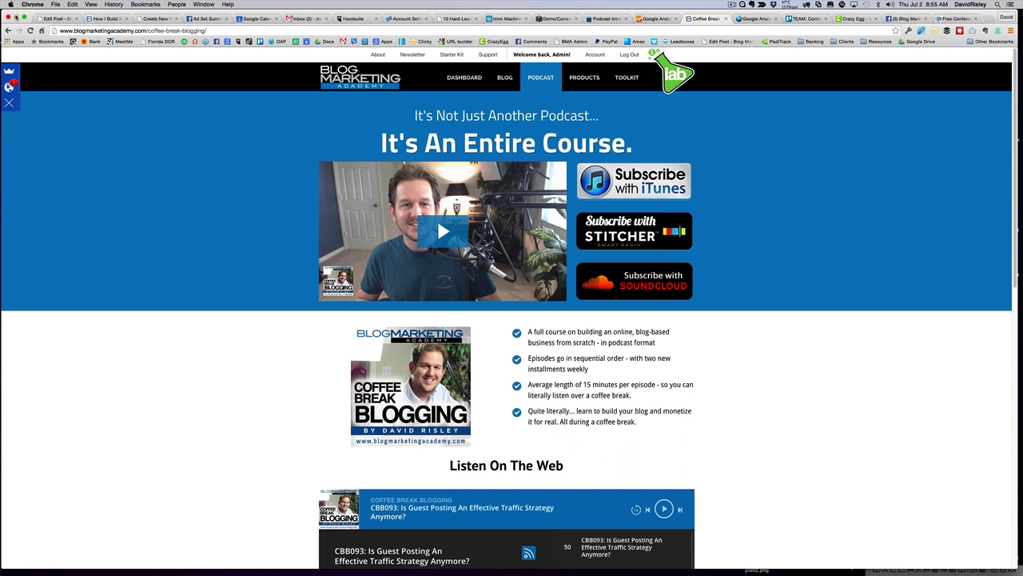
left_click(153, 17)
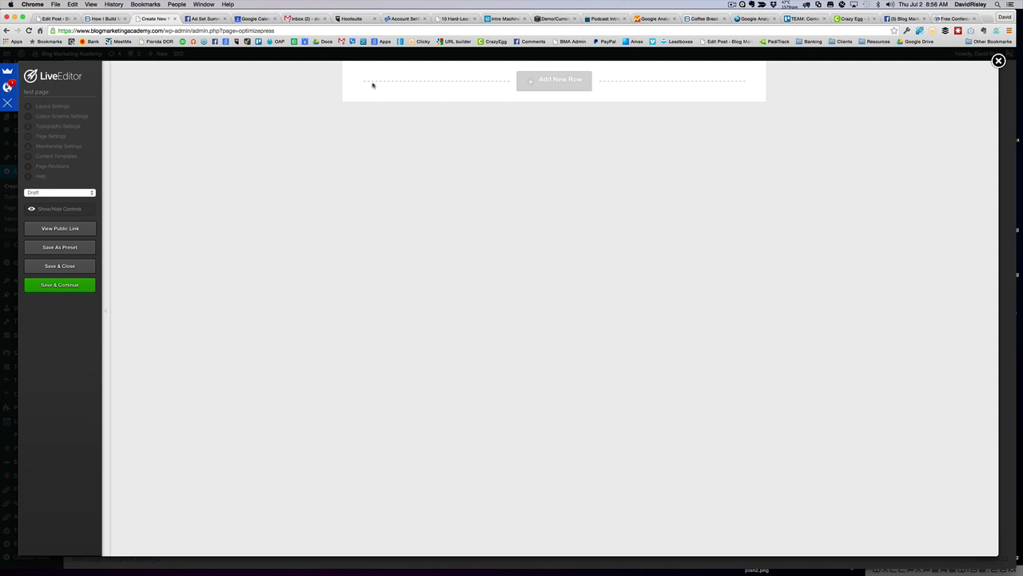
left_click(547, 82)
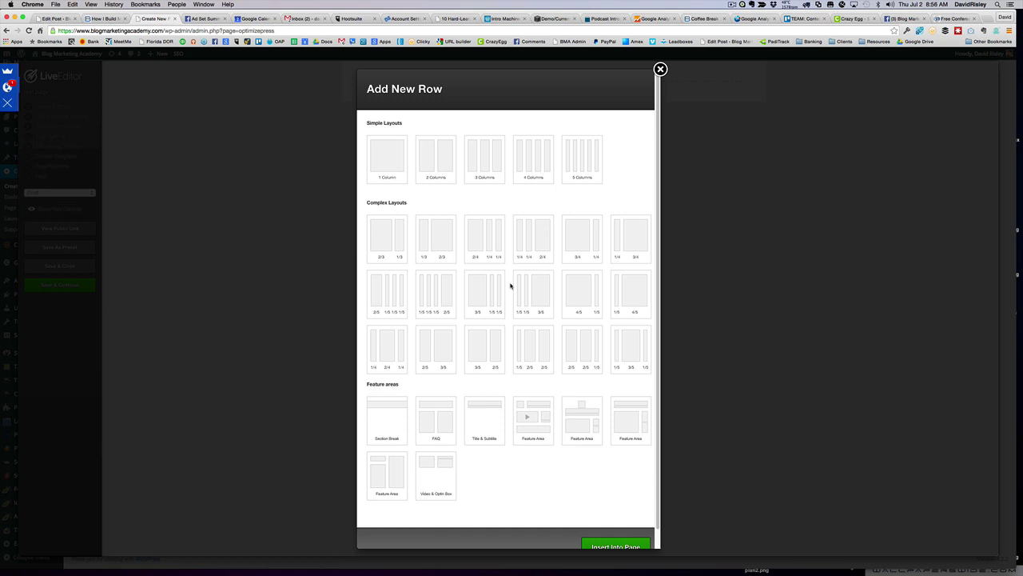
left_click(382, 162)
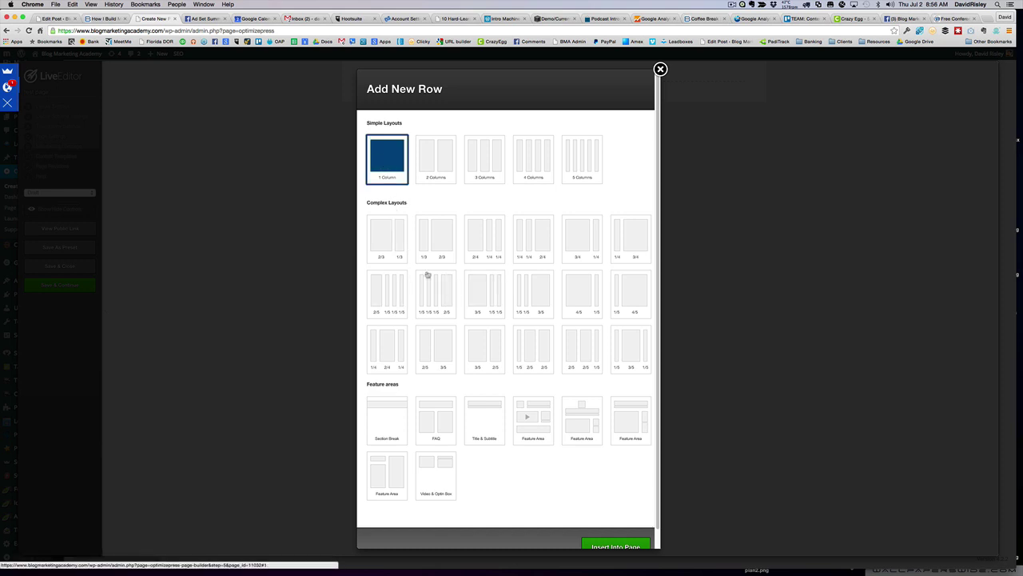
left_click(639, 547)
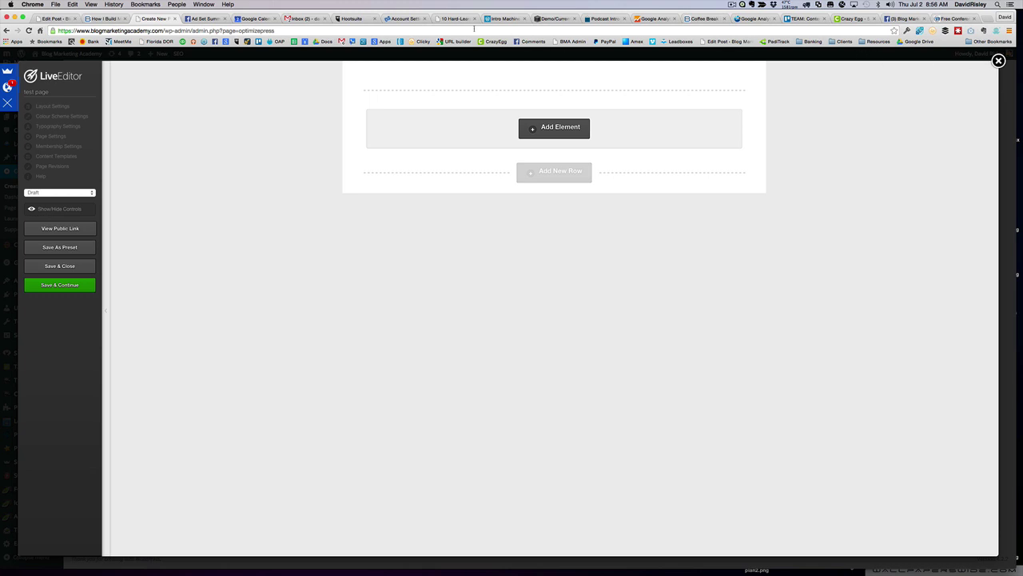
Check the Coffee Break Blogging page, return to the LiveEditor and leave the test page without saving
left_click(704, 18)
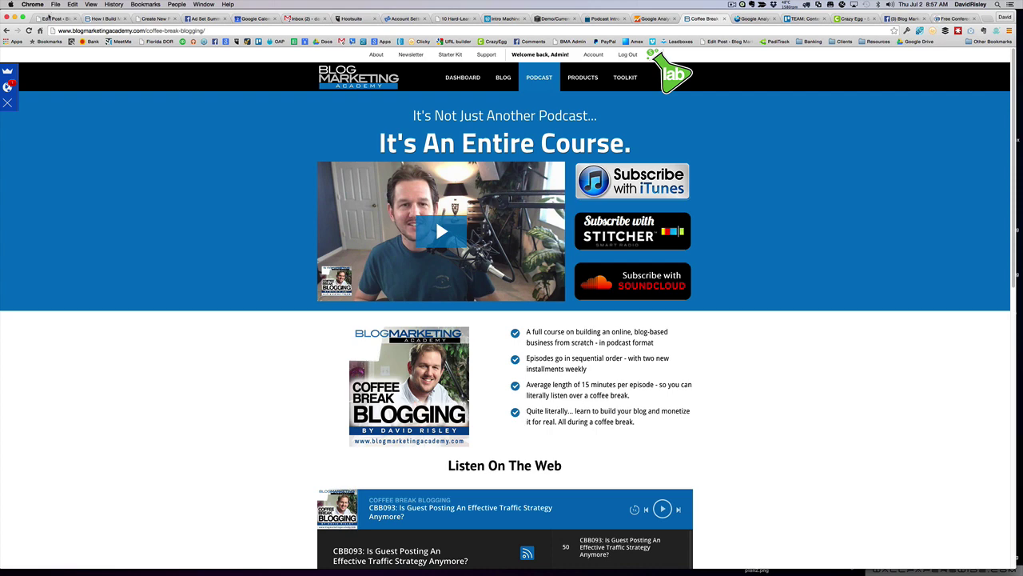
left_click(152, 18)
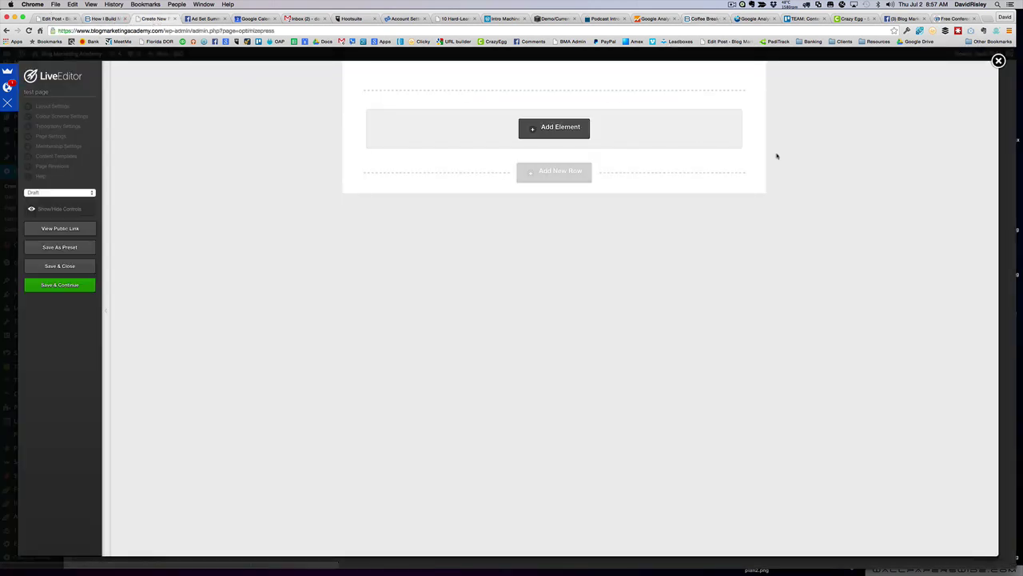
left_click(998, 61)
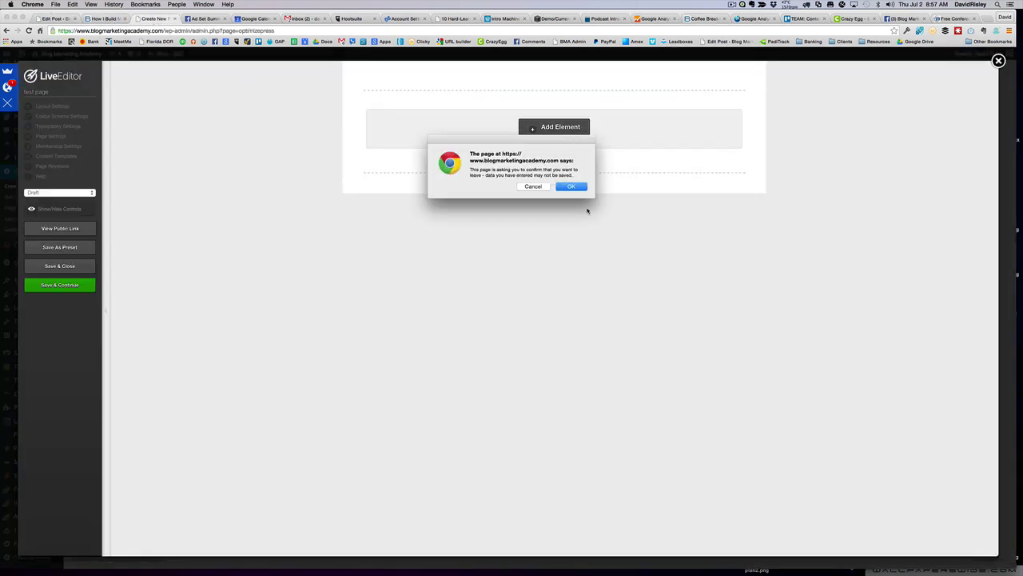
left_click(575, 187)
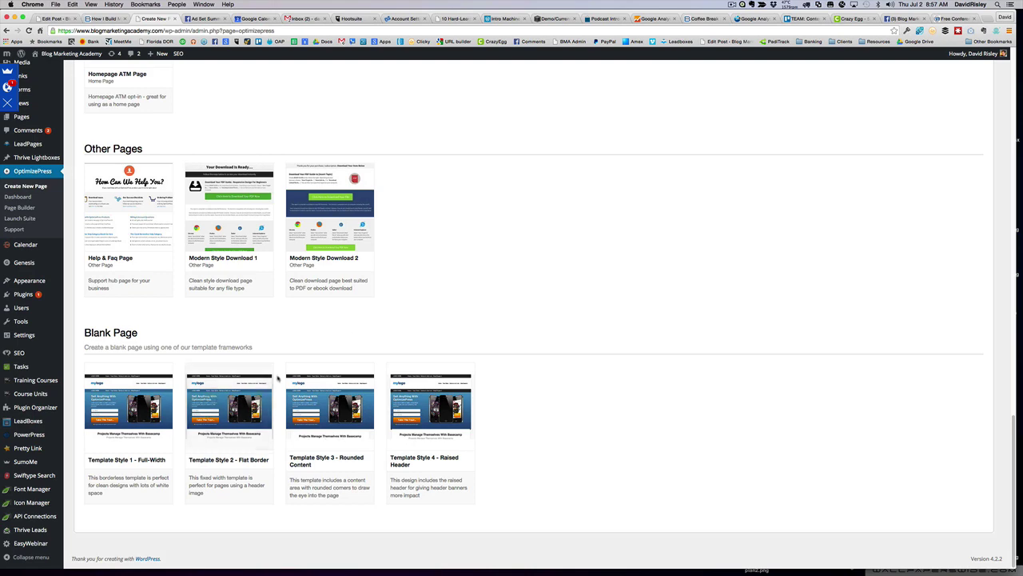
Create a blank page from Template Style 1 - Full-Width, named "test page" with the permalink test-page-2
left_click(128, 399)
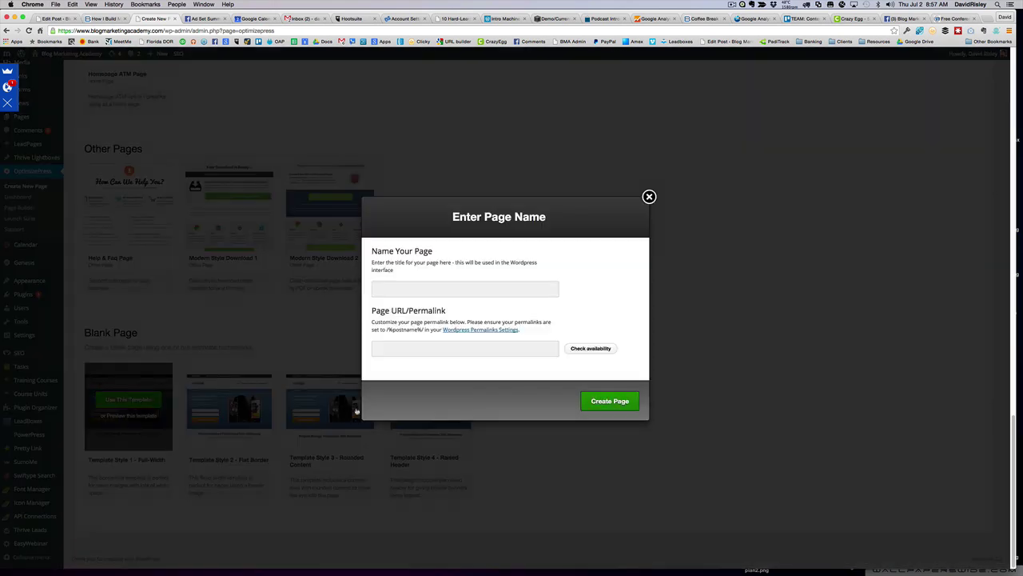
type("test page")
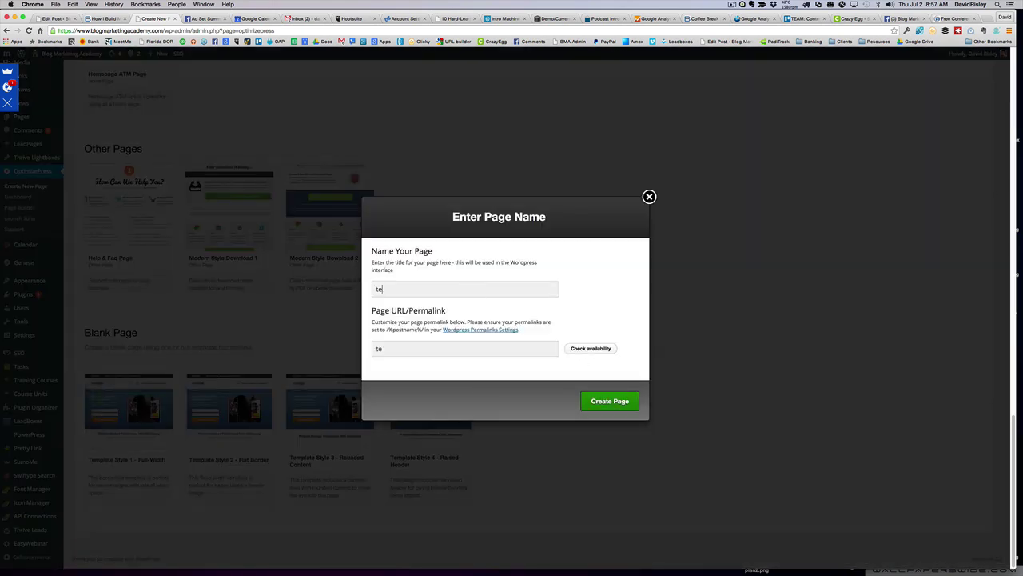
left_click(586, 349)
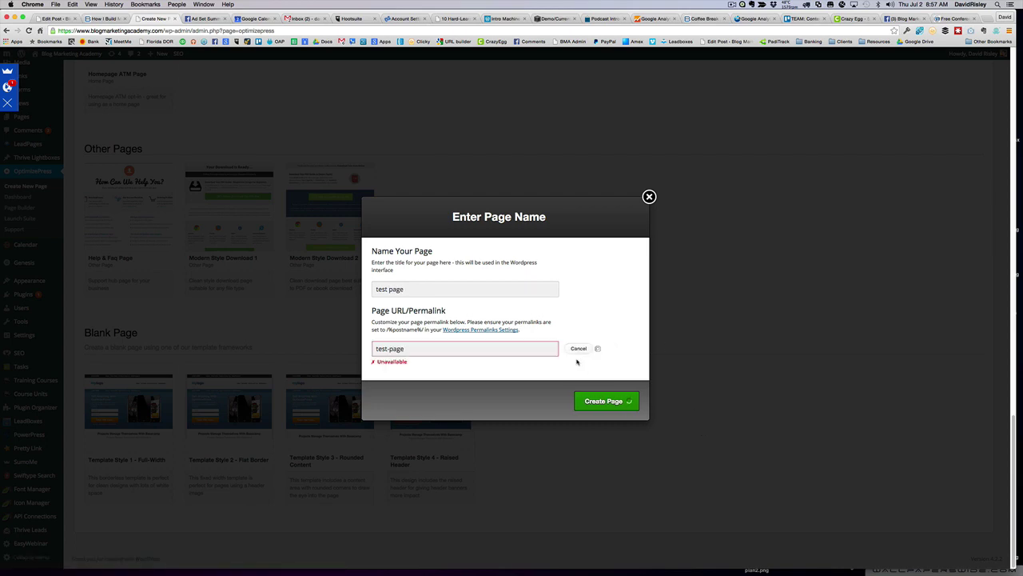
left_click(446, 354)
type("-2")
left_click(598, 349)
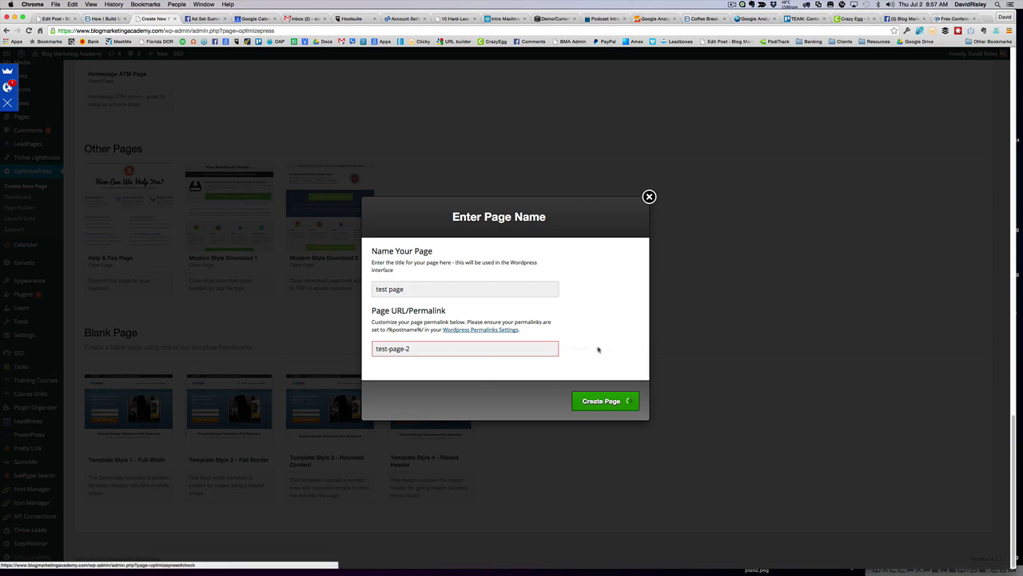
left_click(610, 402)
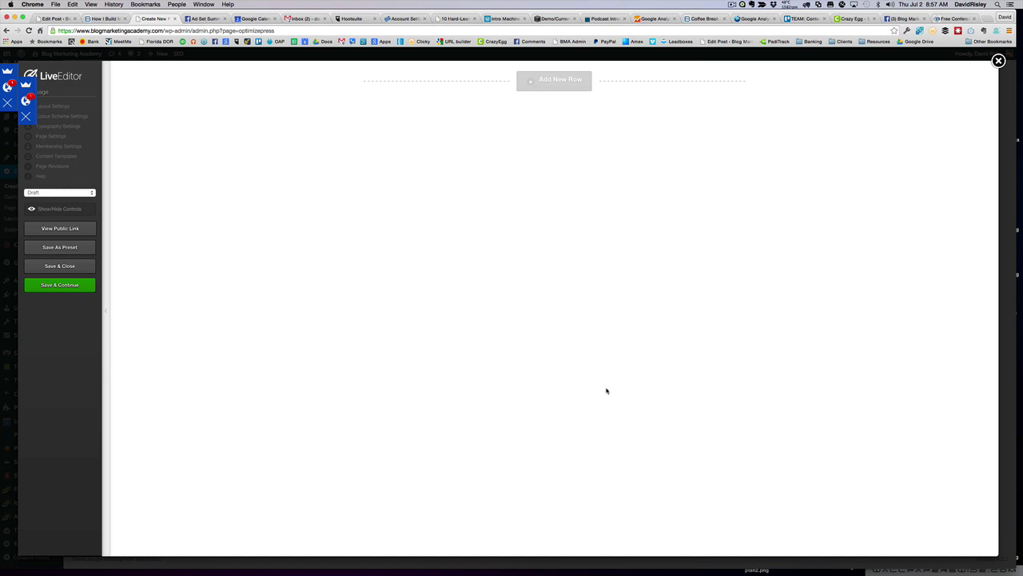
Insert a 1 Column row into the new full-width page and switch back to the Coffee Break Blogging page
left_click(546, 84)
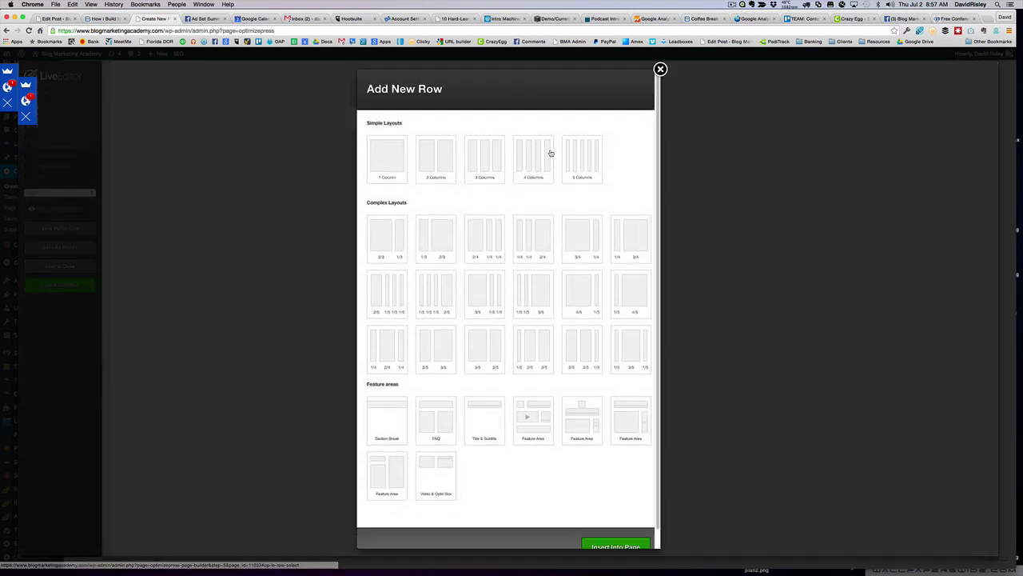
left_click(386, 158)
left_click(608, 545)
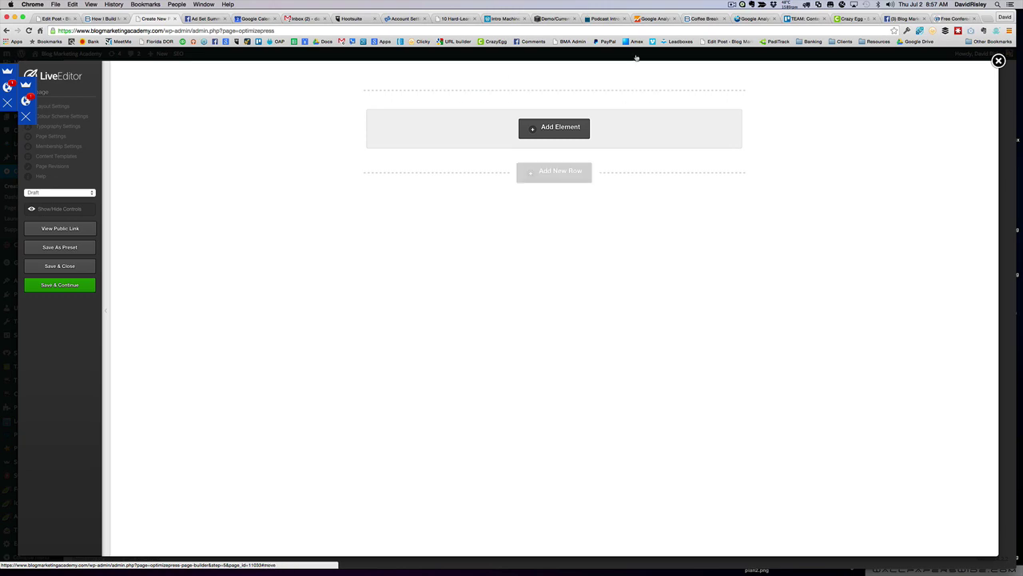
left_click(702, 19)
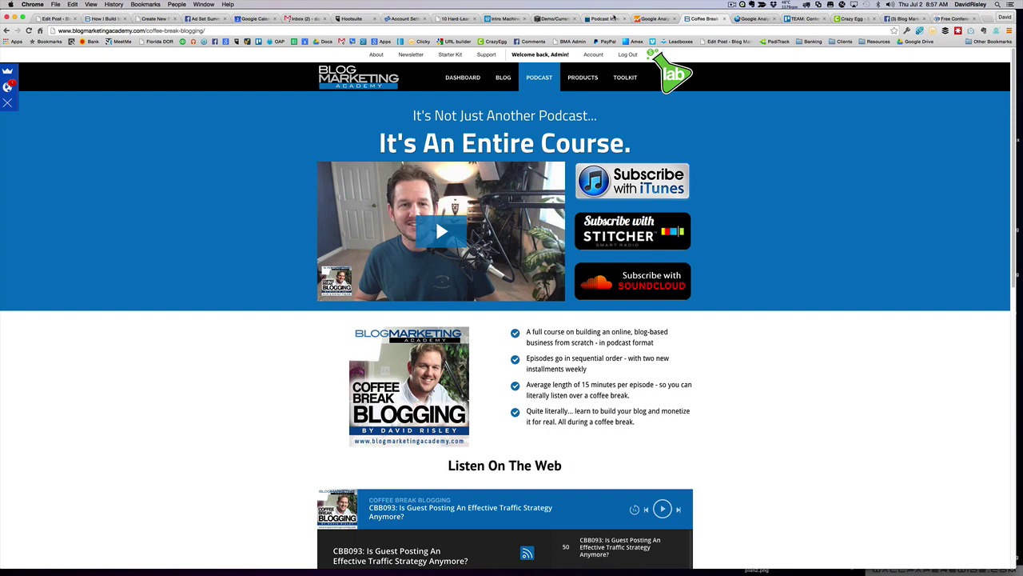
Return to the LiveEditor page and insert a second 1 Column row below the existing one
left_click(53, 18)
left_click(149, 17)
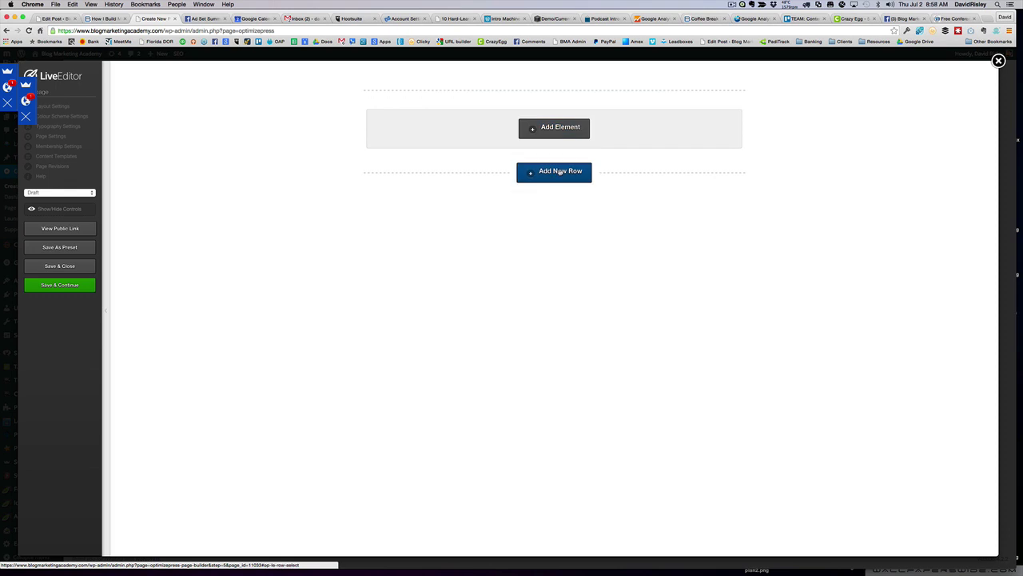
mouse_move(553, 128)
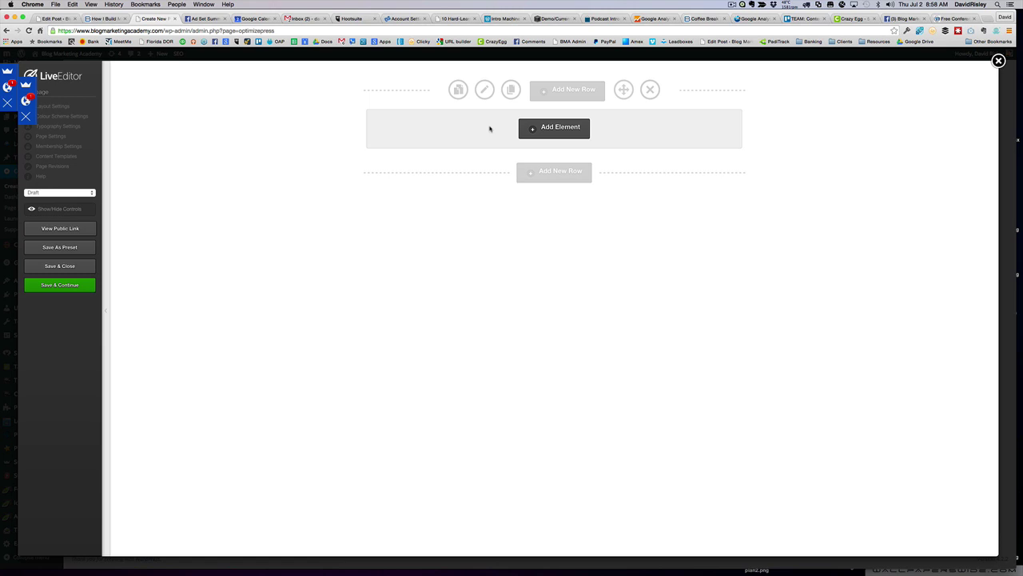
left_click(531, 170)
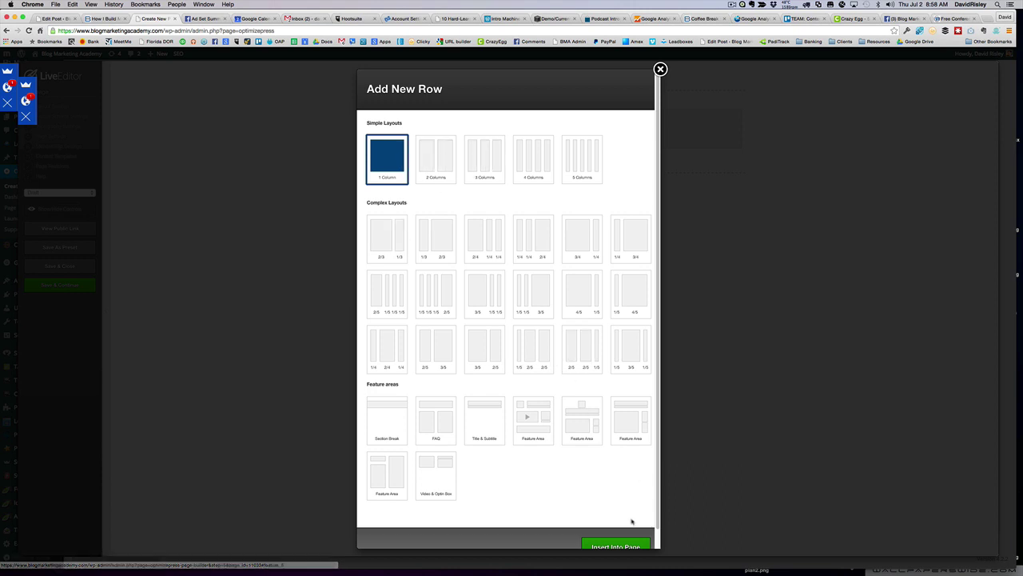
left_click(625, 543)
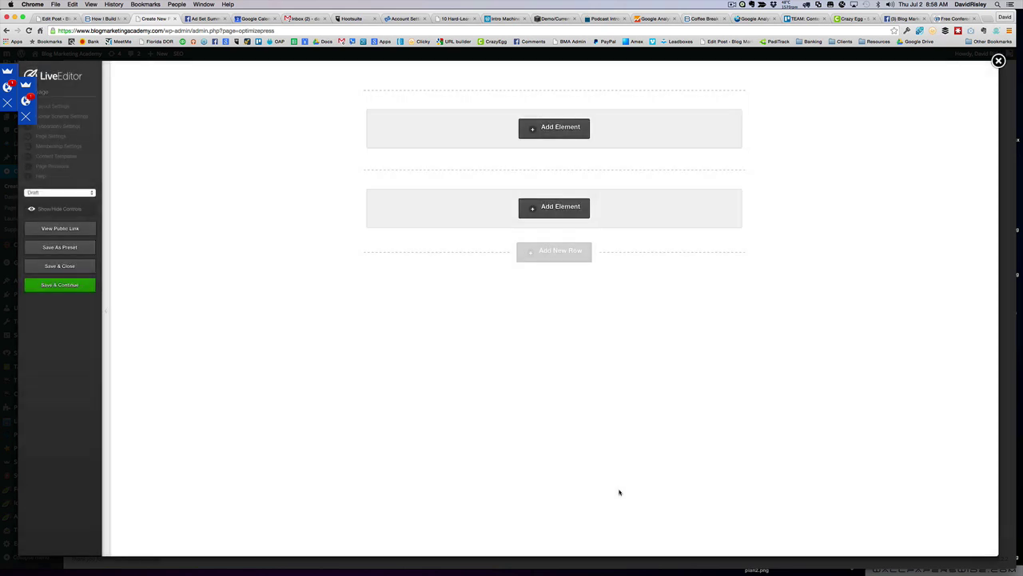
Add a 2/3 and 1/3 column row beneath the two single-column rows, followed by another 1 Column row
left_click(555, 253)
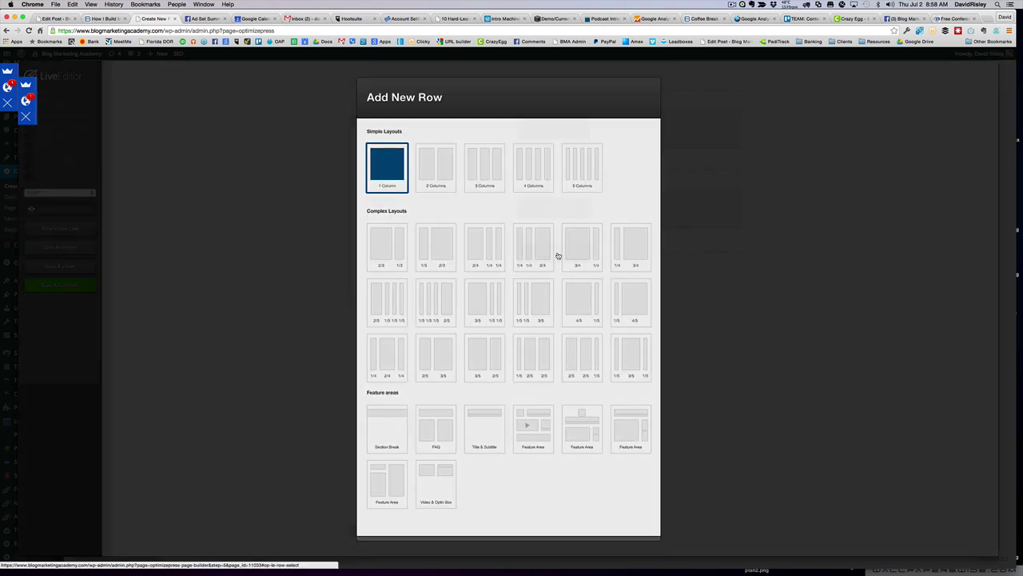
left_click(384, 236)
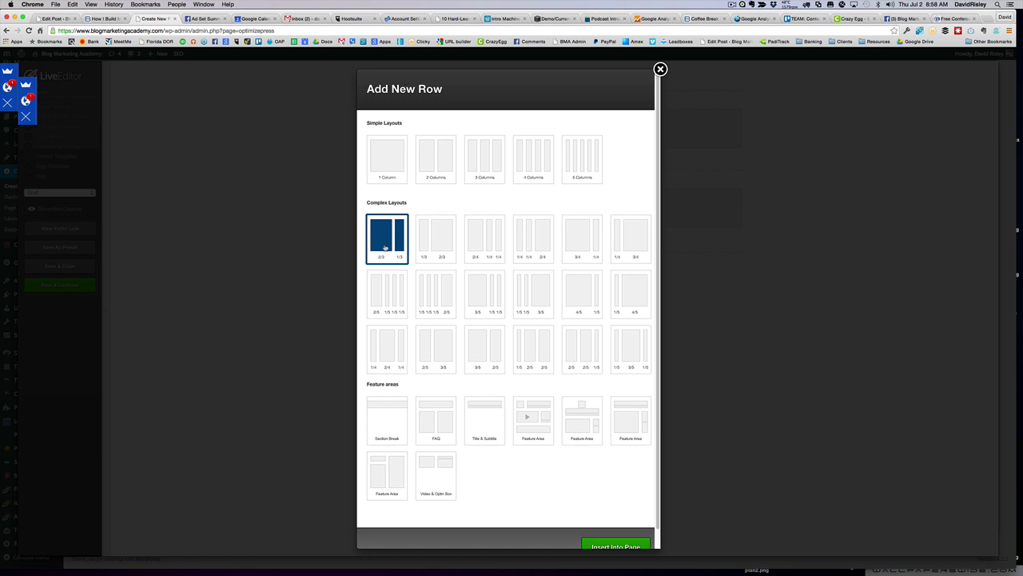
left_click(627, 544)
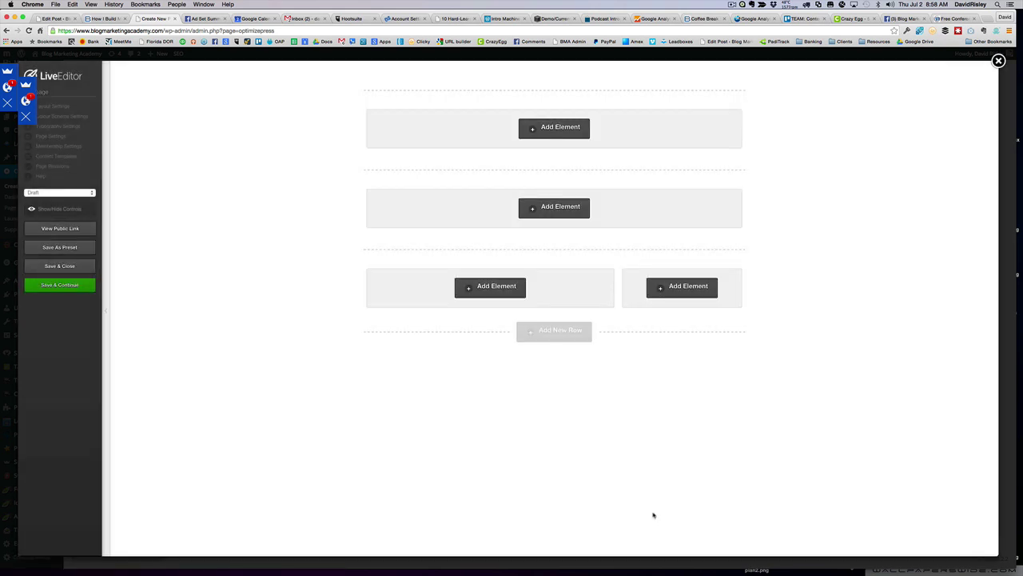
left_click(554, 330)
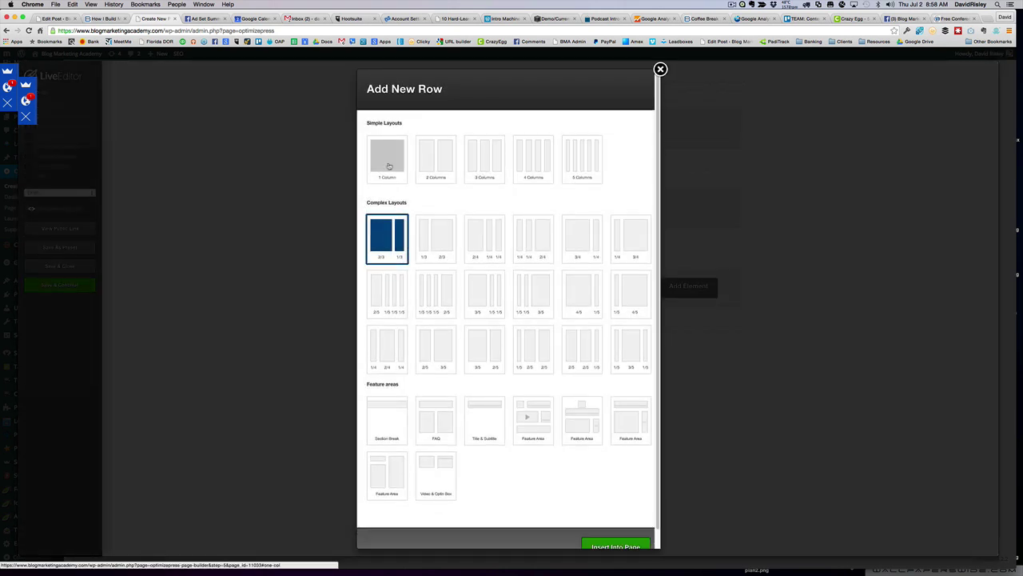
left_click(612, 546)
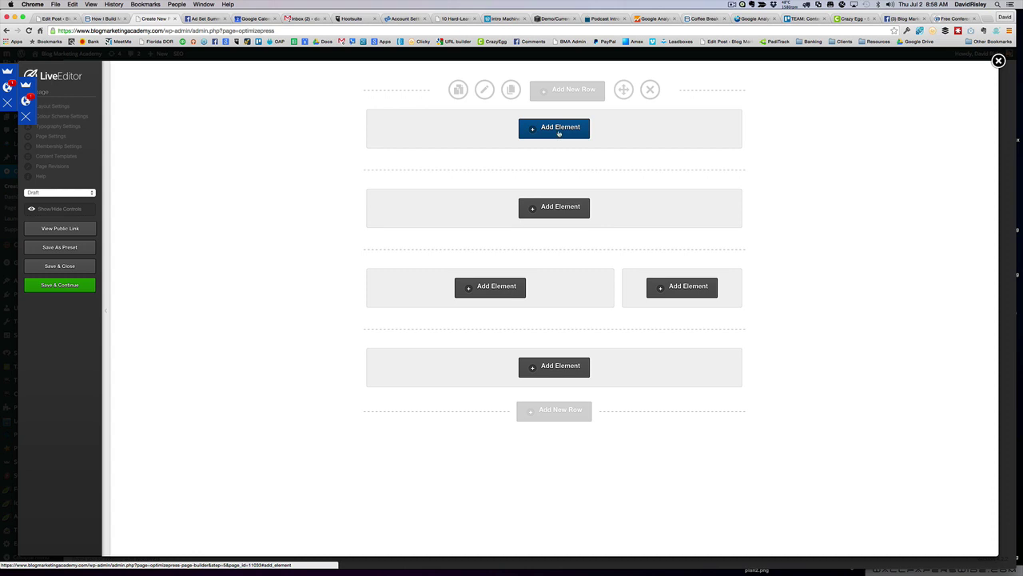
Browse the elements available for the first row and look into the Custom HTML / Shortcode element
left_click(559, 133)
scroll(540, 312, "down", 2)
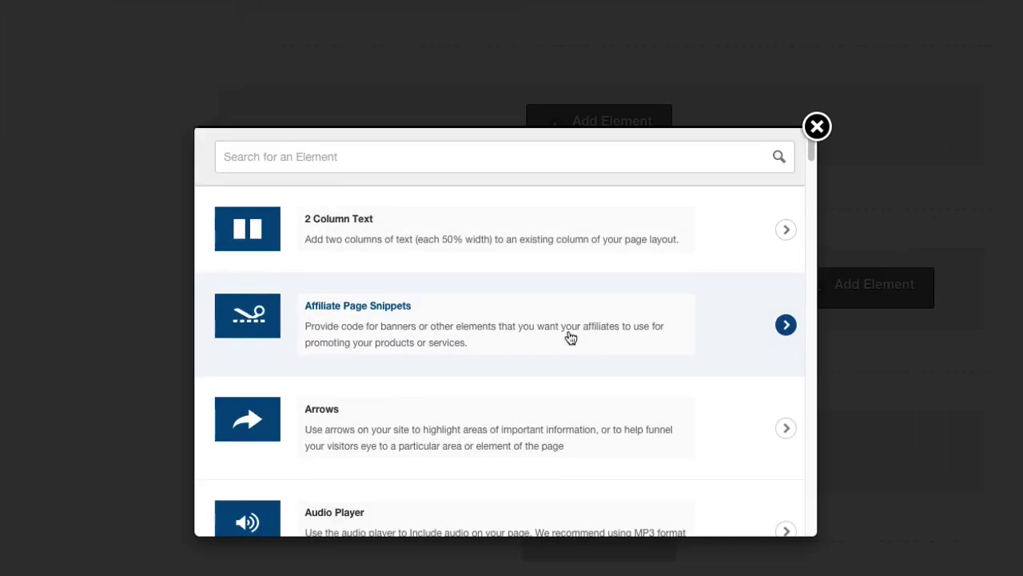
scroll(571, 338, "down", 5)
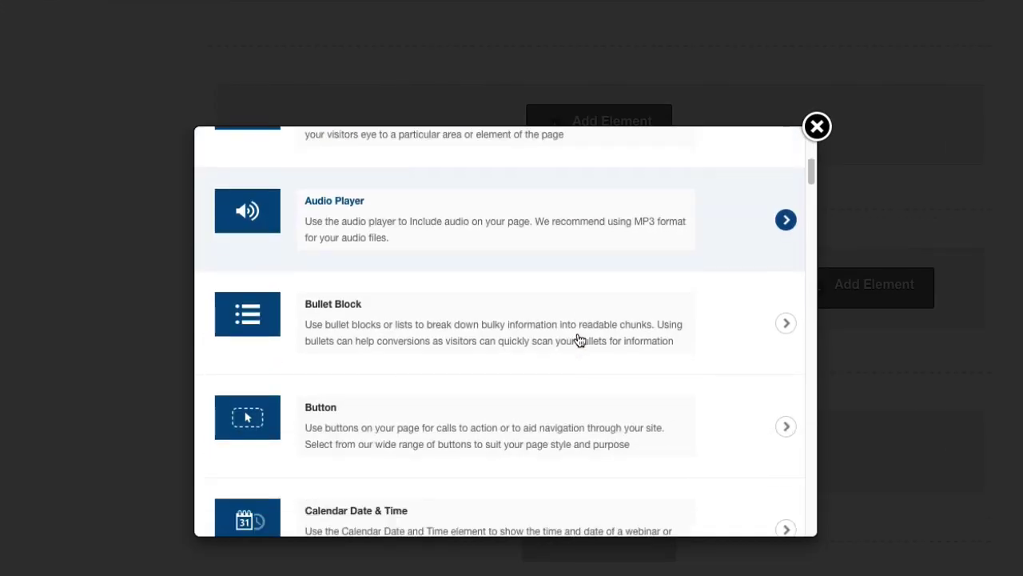
scroll(579, 340, "down", 5)
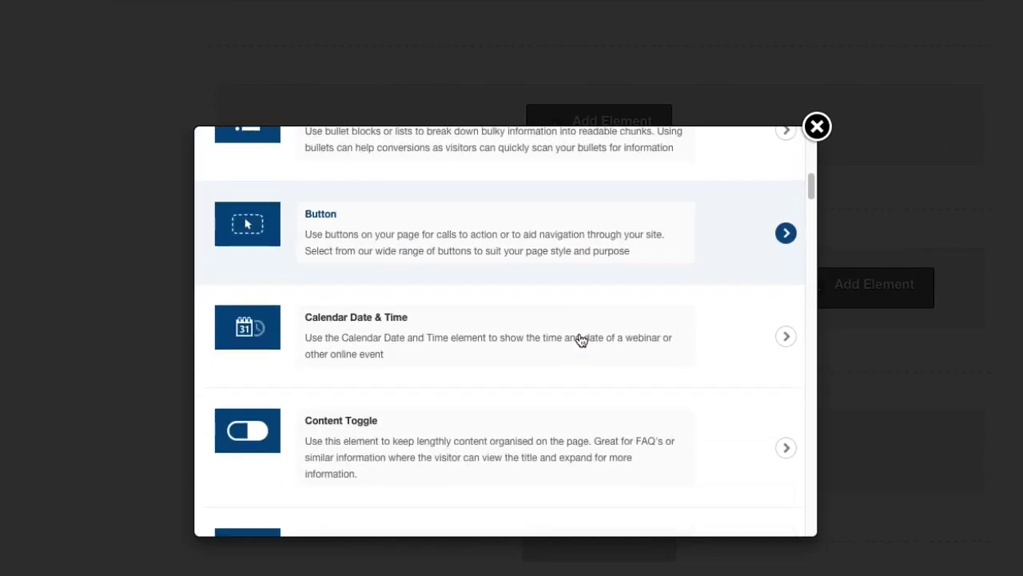
scroll(581, 341, "down", 3)
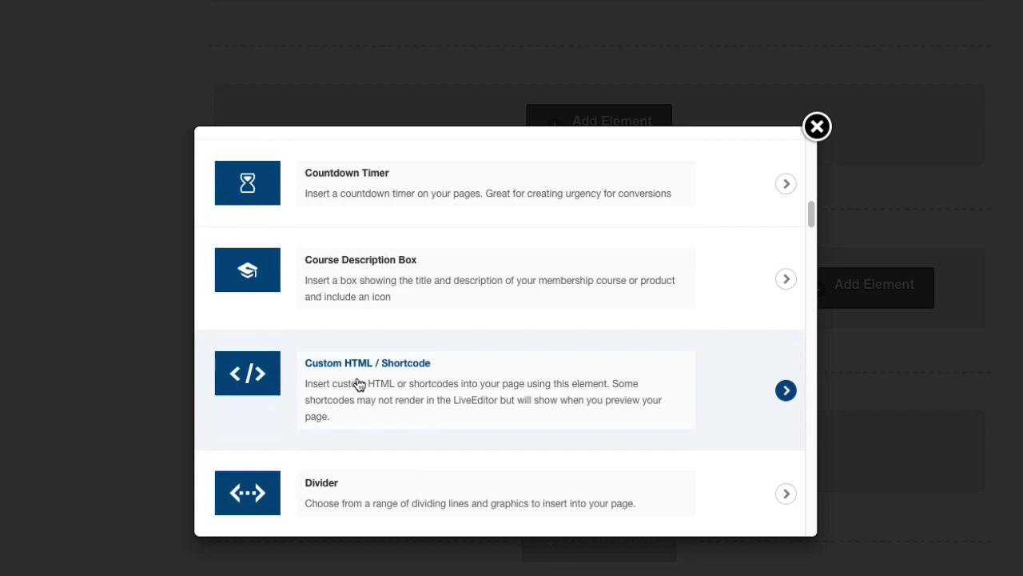
left_click(358, 384)
left_click(490, 400)
scroll(491, 399, "down", 1)
scroll(491, 399, "up", 1)
left_click(245, 183)
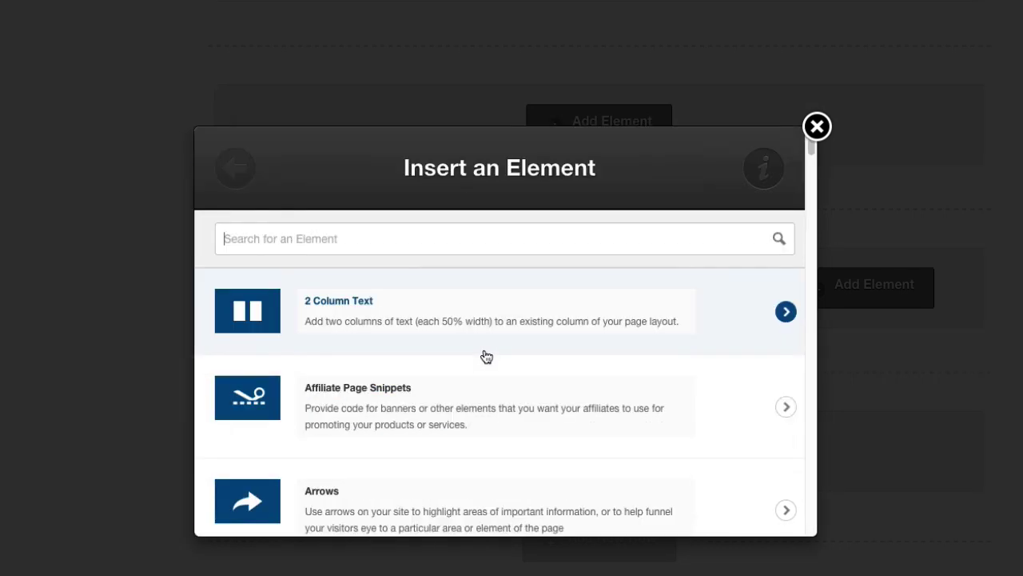
Look further through the element list to Guarantee Box and Headline, and close it without inserting anything
scroll(484, 351, "down", 10)
scroll(490, 353, "down", 8)
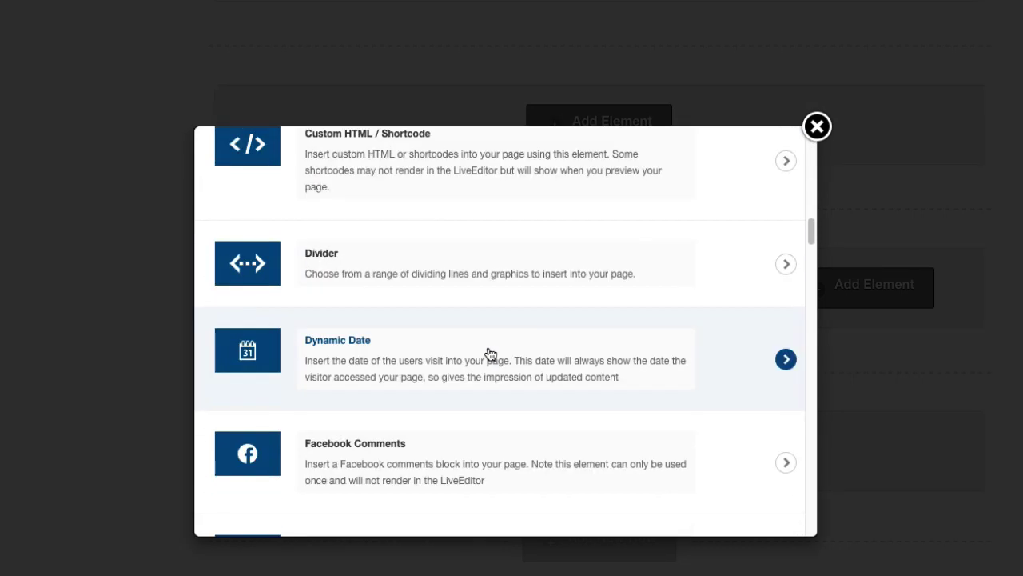
scroll(490, 354, "down", 2)
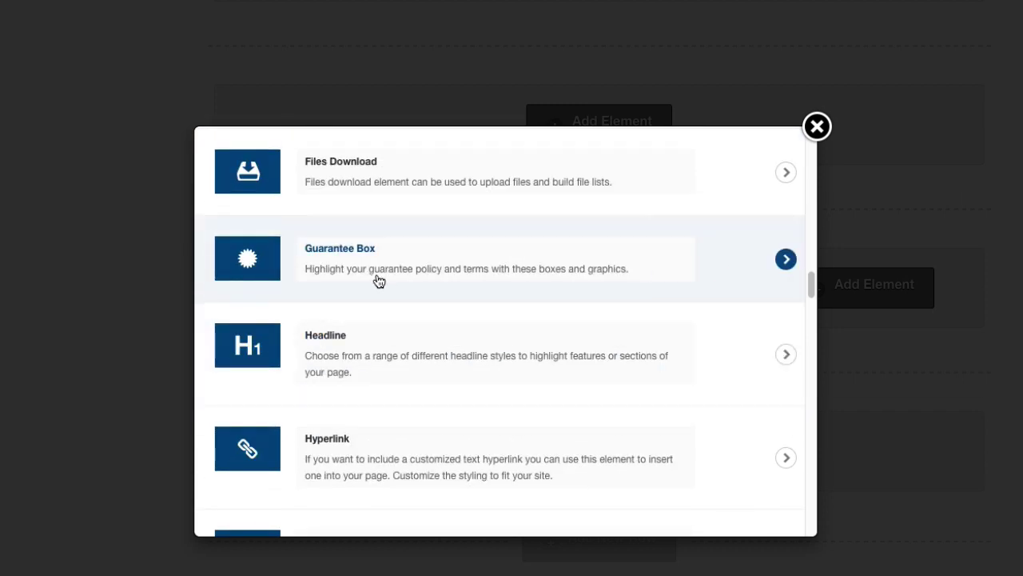
left_click(819, 127)
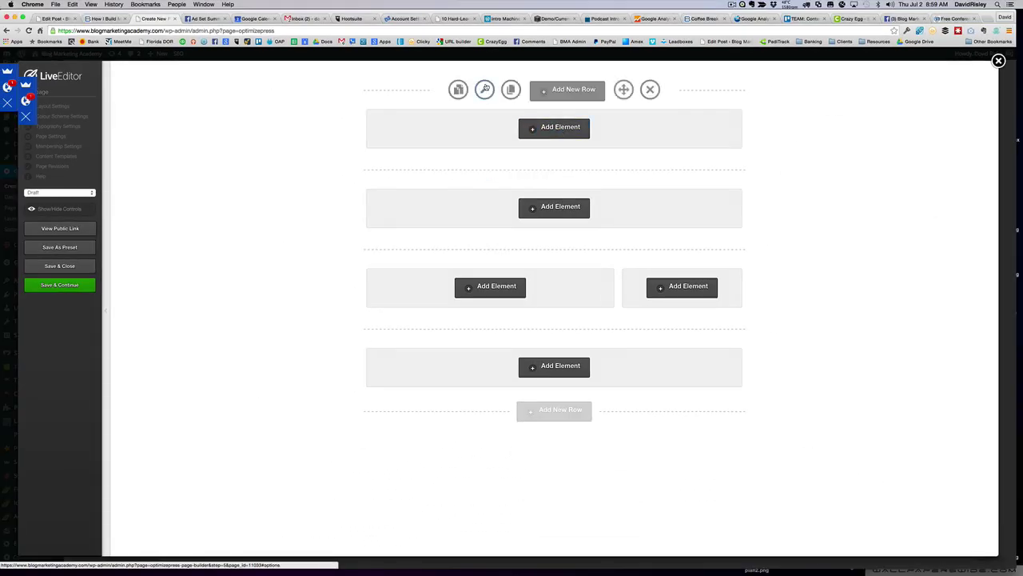
Make the first row full width with background start and end colors of #000000, and update it
left_click(485, 89)
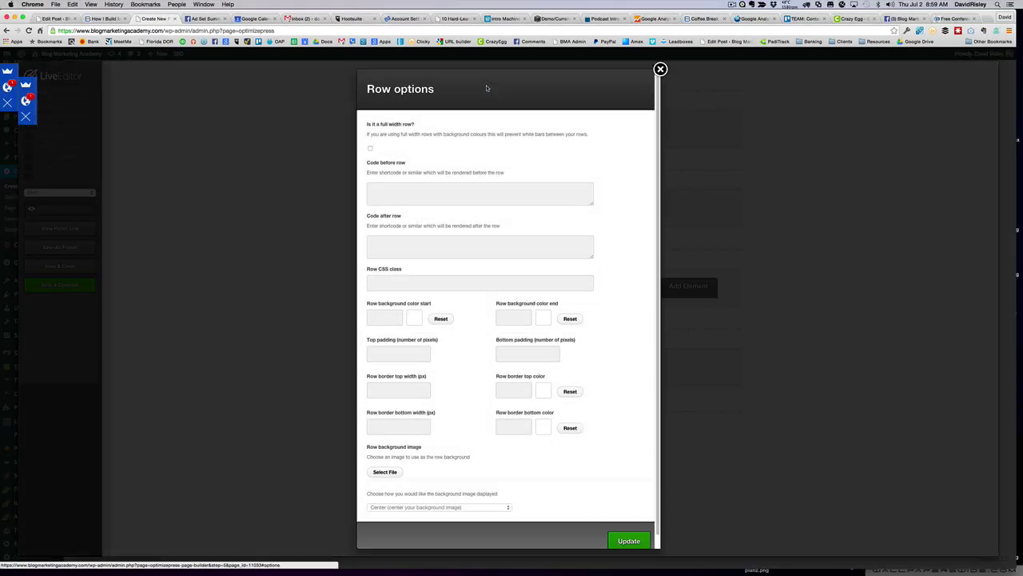
left_click(370, 149)
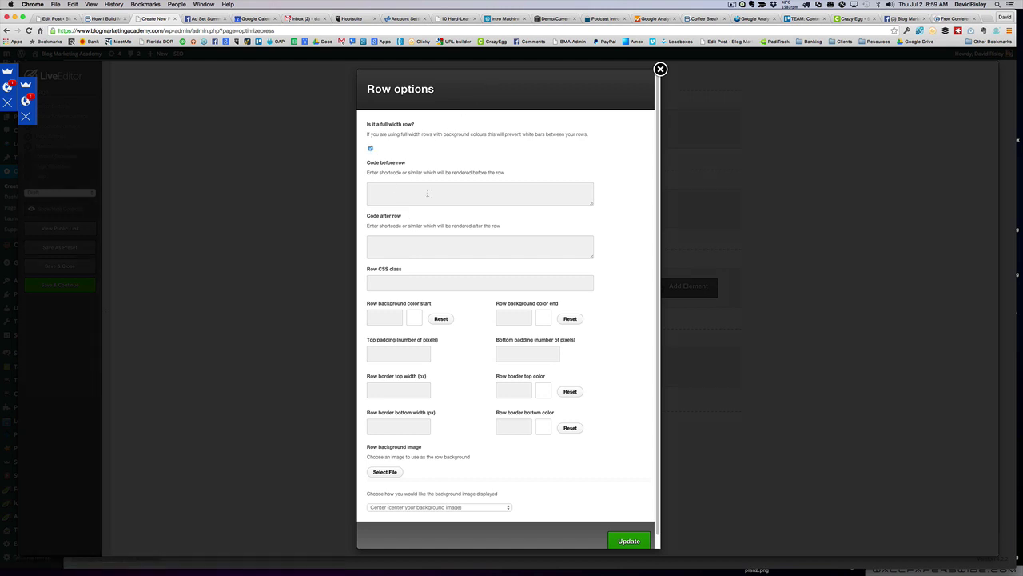
left_click(387, 316)
left_click_drag(459, 351, 453, 387)
left_click(545, 326)
left_click(545, 326)
left_click_drag(579, 356, 569, 392)
left_click(621, 379)
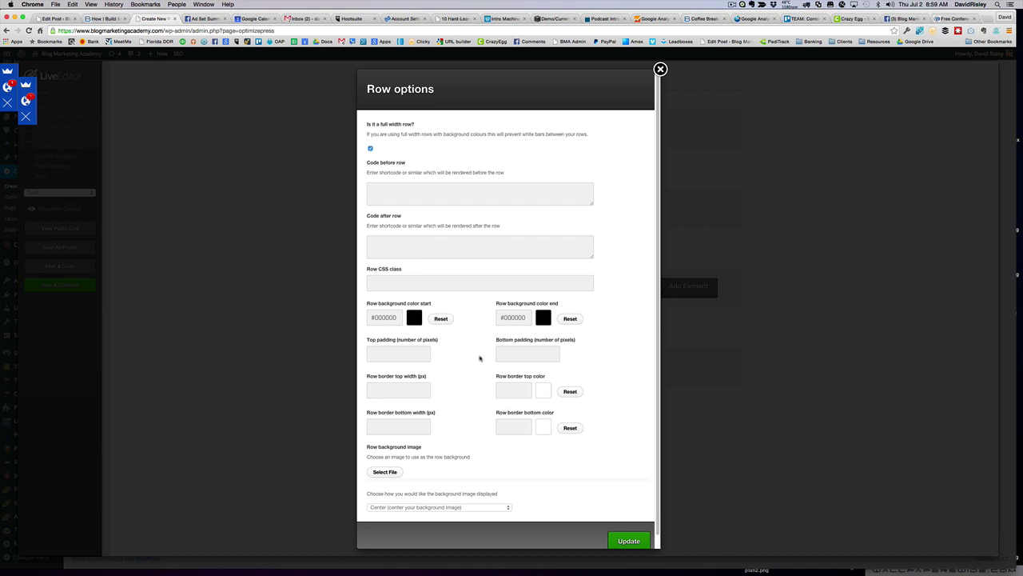
left_click(634, 541)
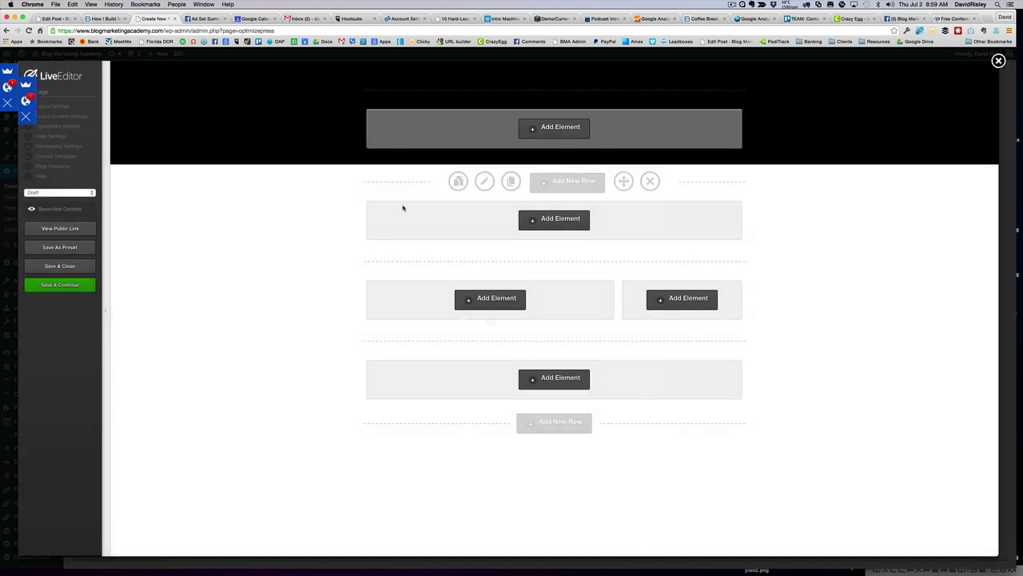
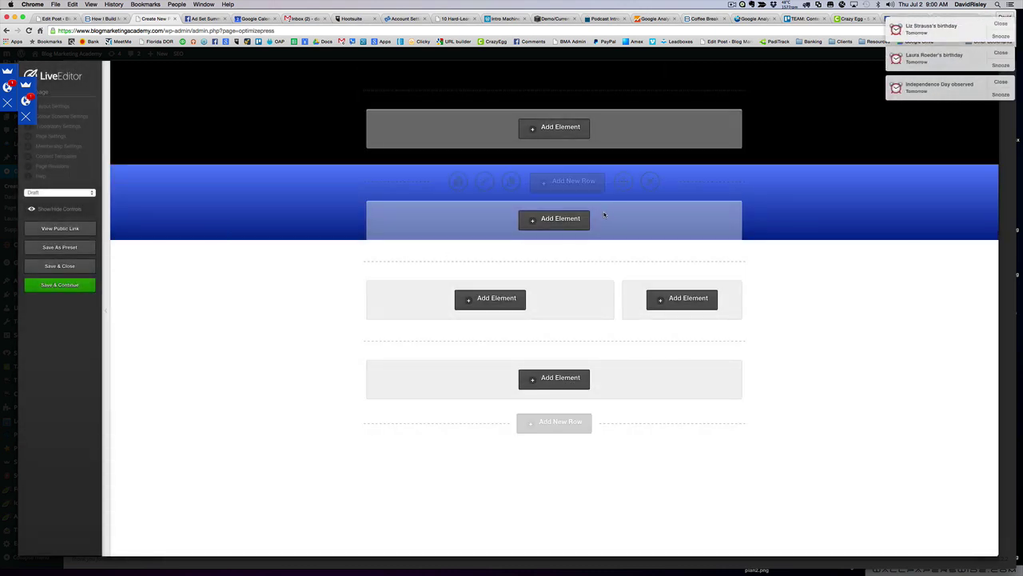
Dismiss the calendar reminder notifications covering the browser
left_click(1000, 24)
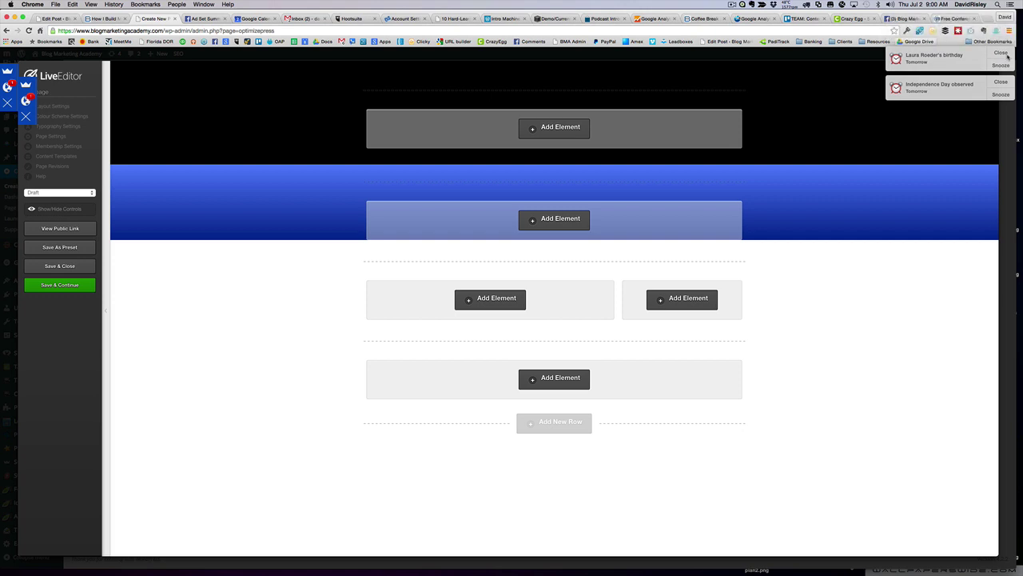
left_click(1000, 24)
left_click(1001, 52)
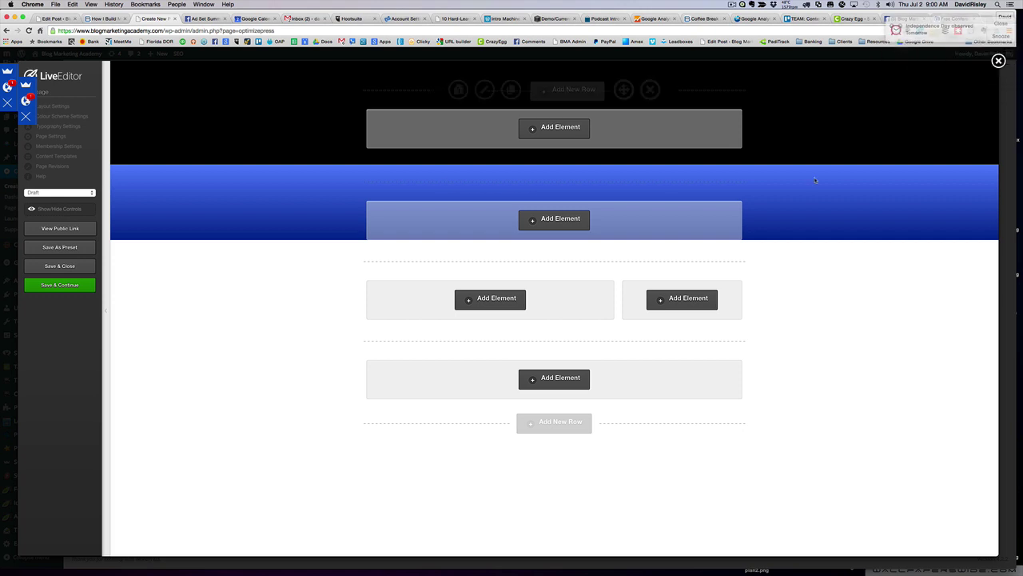
Add a Headline element to the blue second row using the Standard Headline style and the text "This Is My Awesome HEadline"
left_click(562, 221)
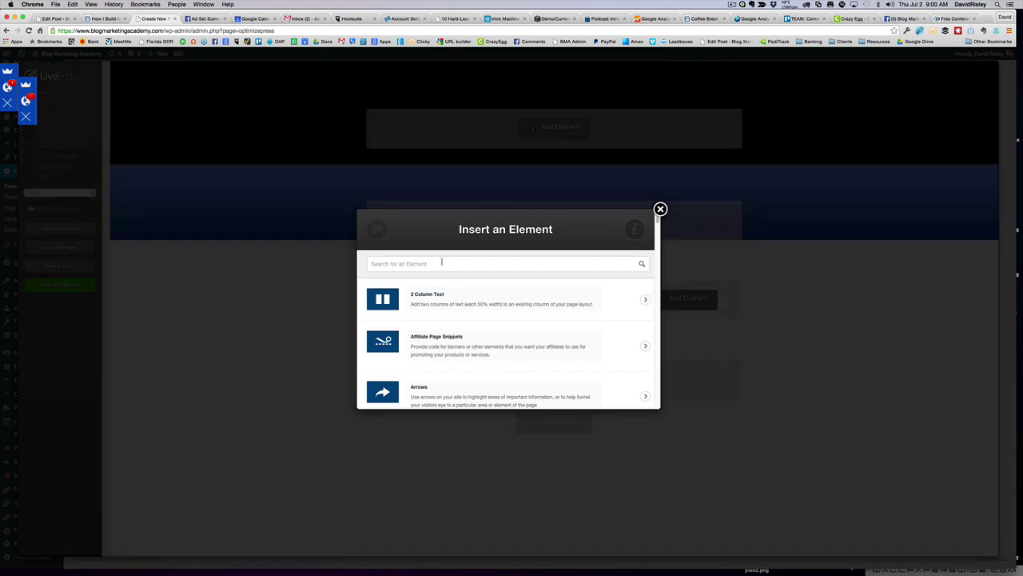
type("head")
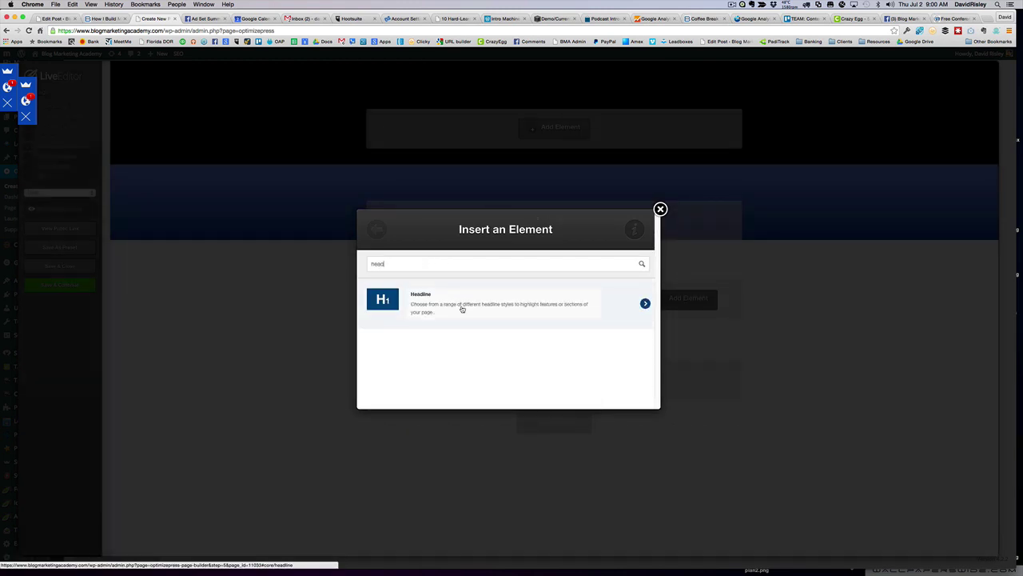
left_click(463, 308)
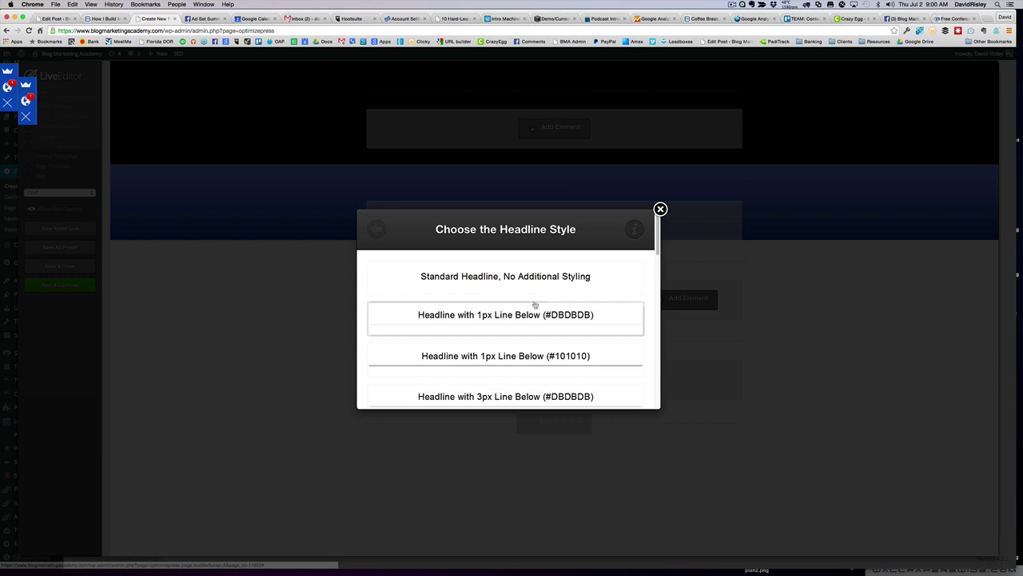
left_click(538, 287)
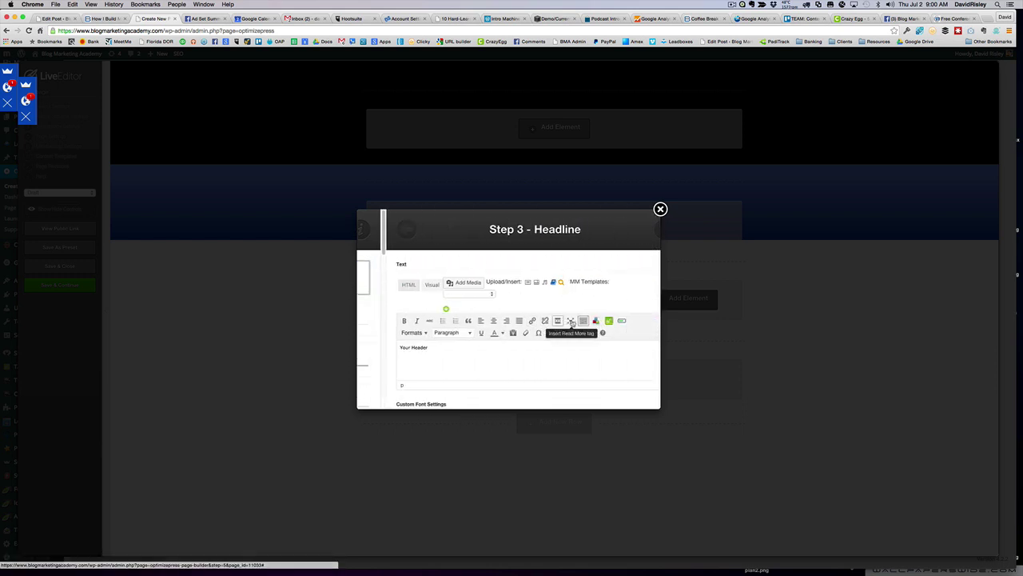
triple_click(376, 348)
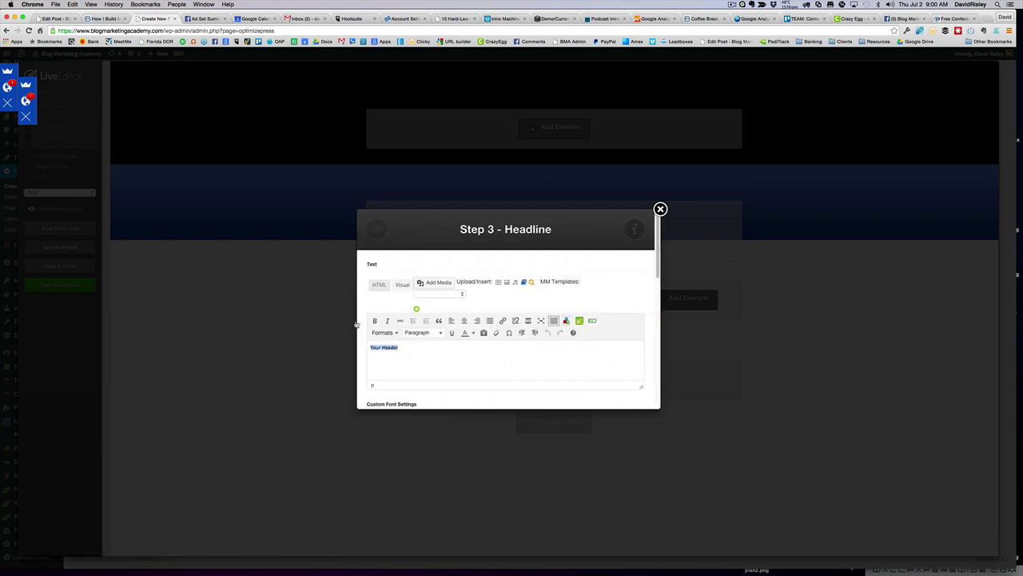
type("This Is My Awesome")
Set the headline's custom font to Alice at 42px in Bold style
scroll(520, 323, "down", 2)
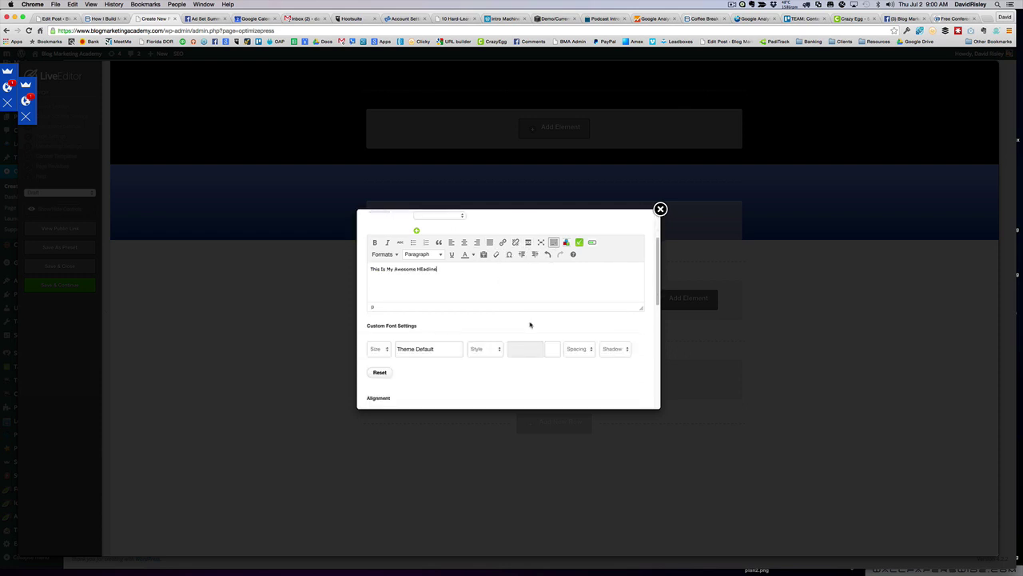
left_click(441, 349)
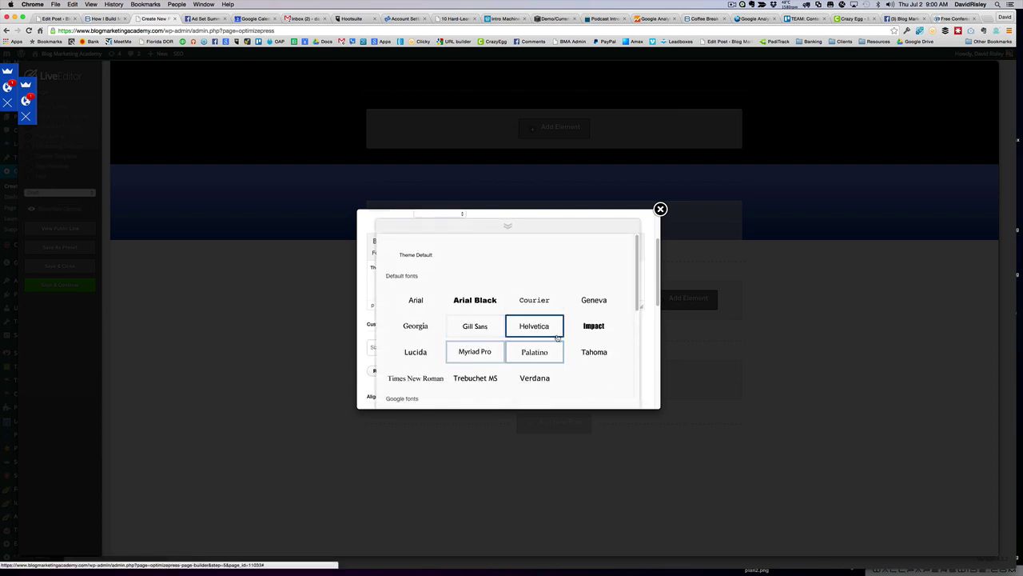
scroll(559, 339, "down", 5)
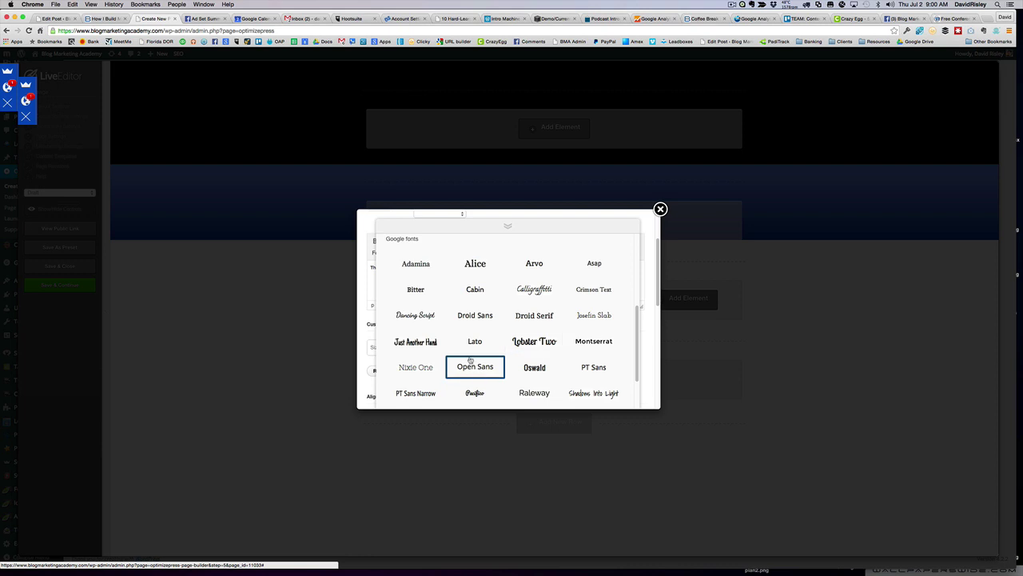
scroll(473, 362, "down", 1)
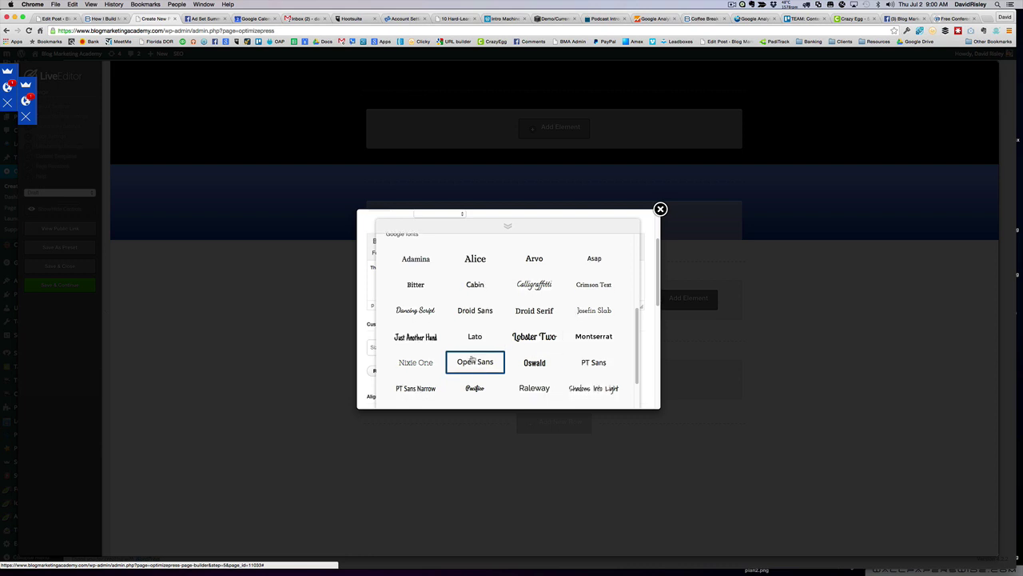
left_click(480, 264)
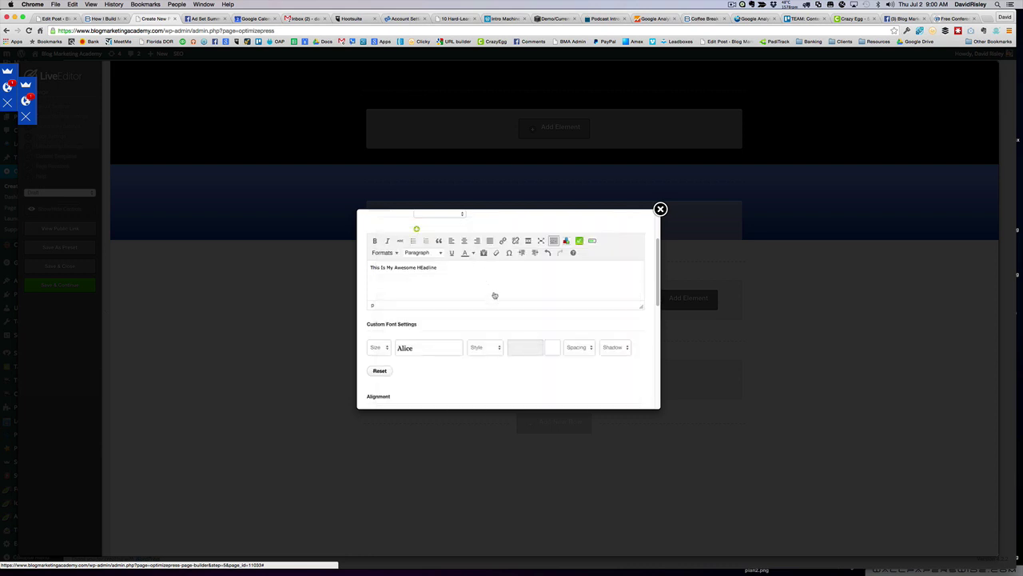
left_click(380, 348)
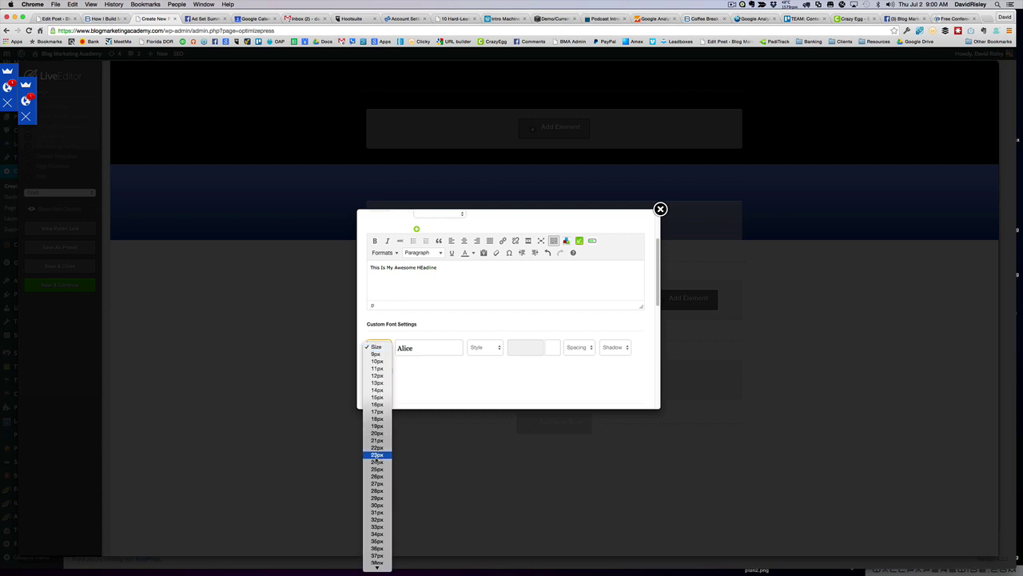
scroll(377, 455, "down", 3)
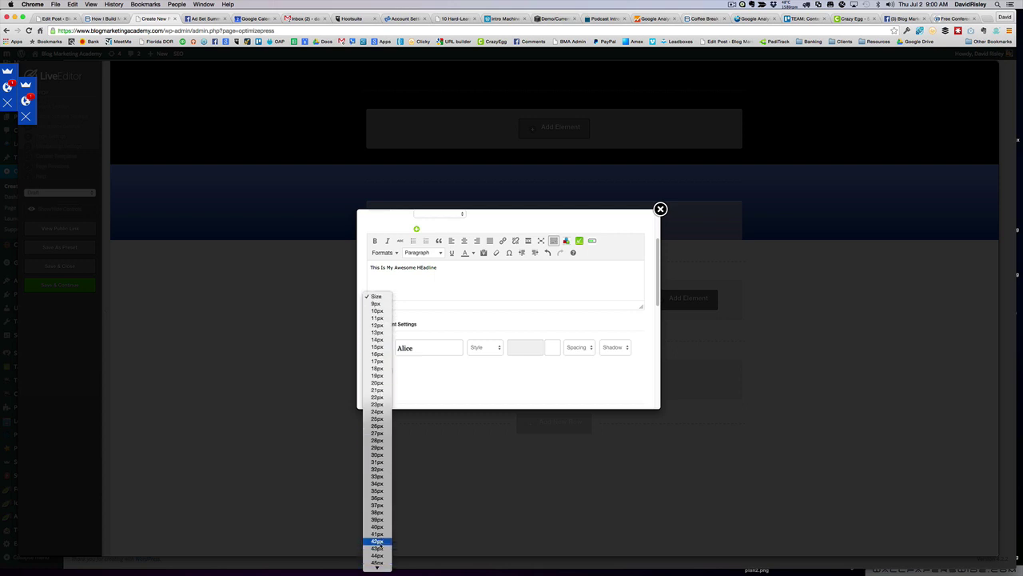
left_click(377, 541)
left_click(486, 349)
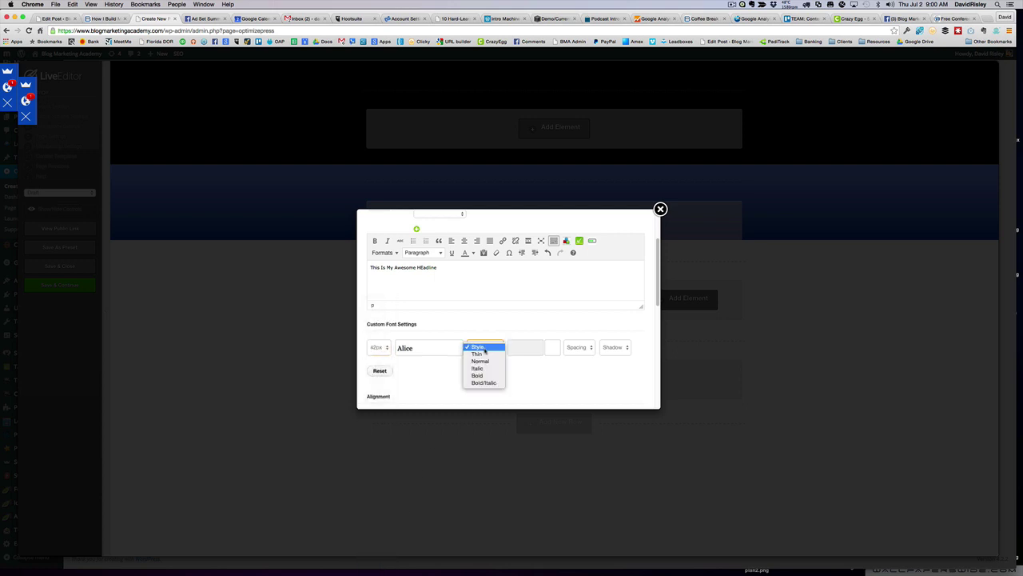
left_click(481, 374)
Give the headline text the color #ffffff and -1px spacing, and insert it into the blue row
left_click(537, 350)
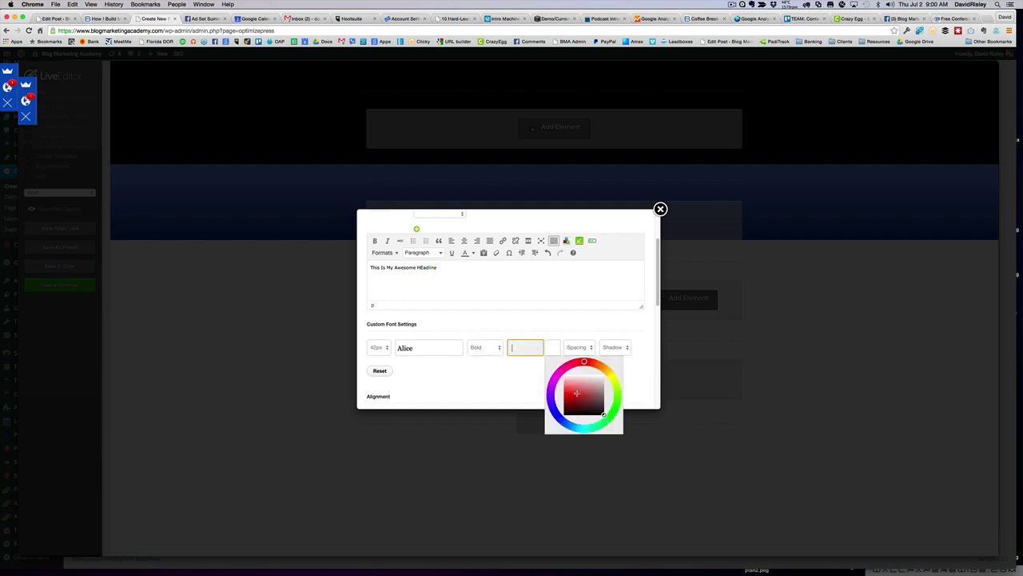
type("#ffffff")
left_click(632, 368)
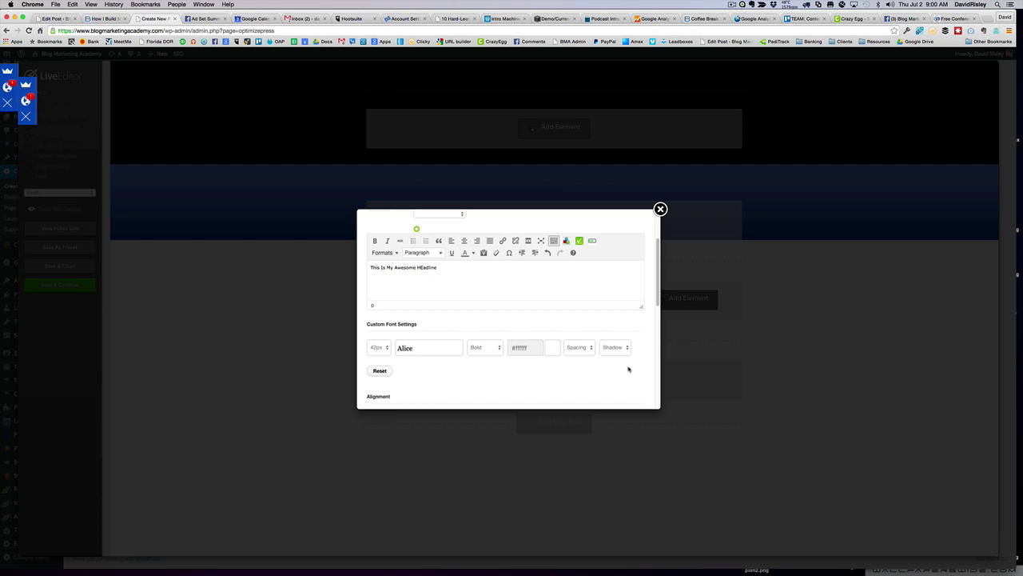
left_click(588, 352)
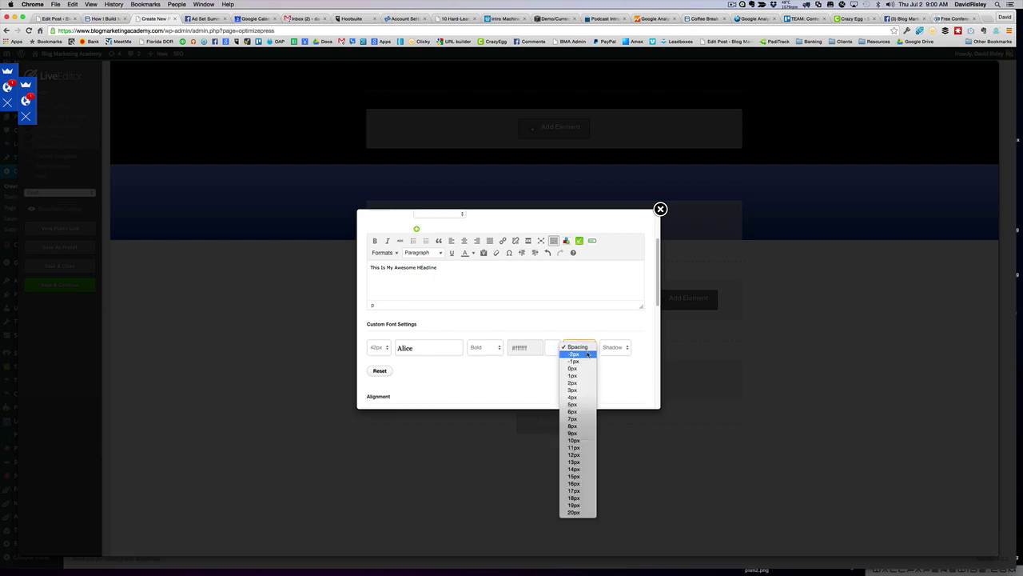
left_click(585, 360)
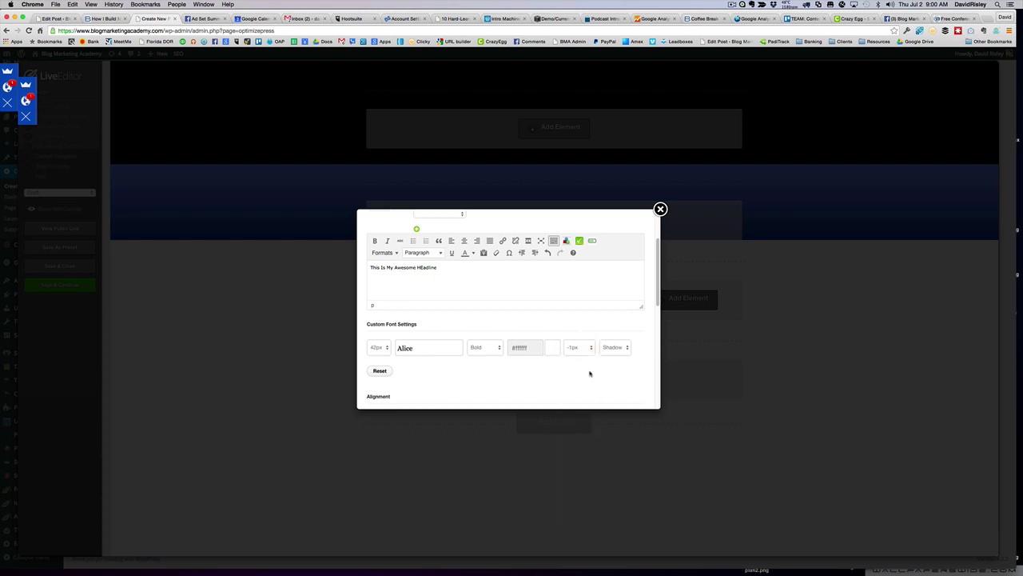
scroll(589, 373, "down", 5)
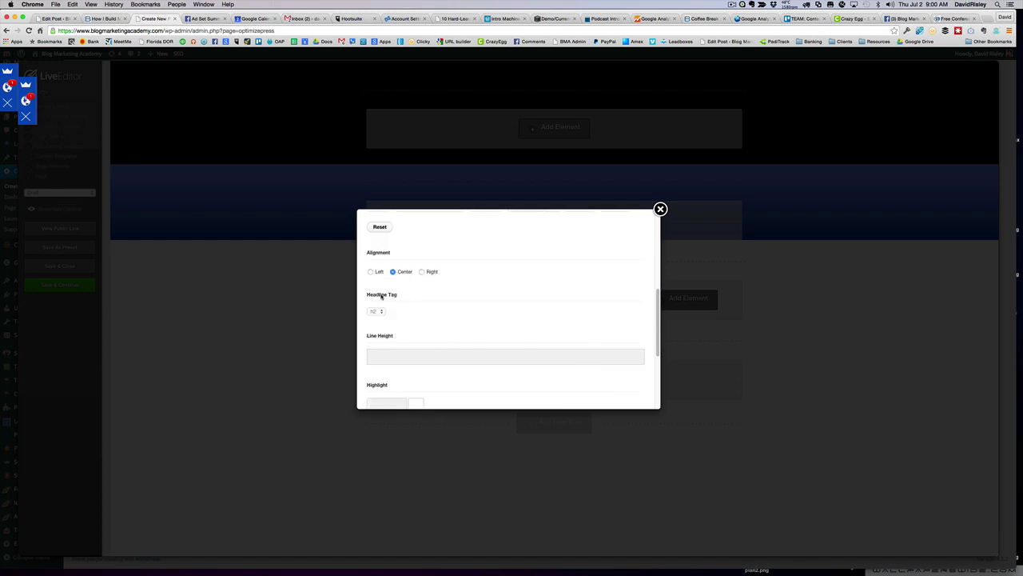
scroll(575, 340, "down", 5)
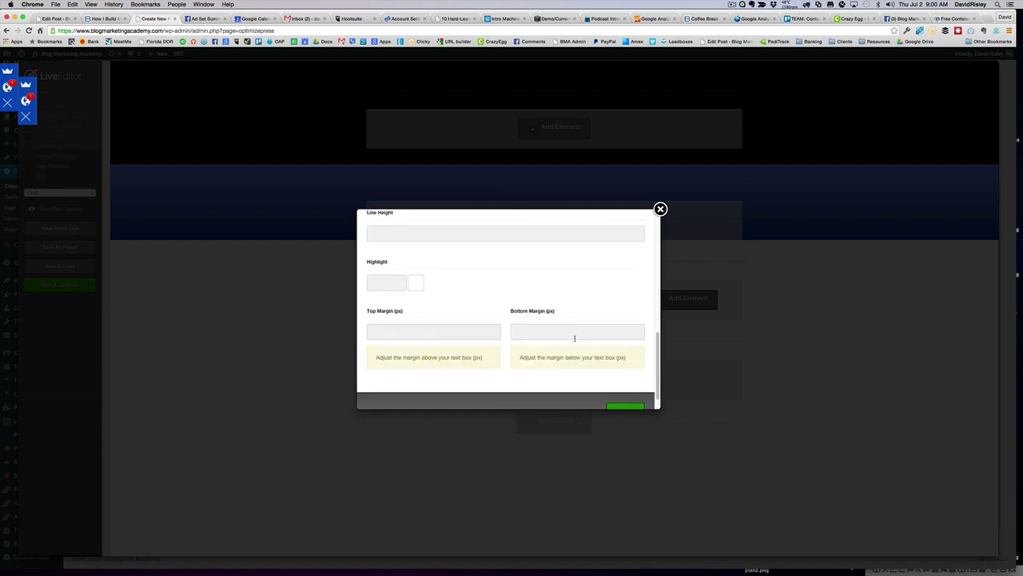
left_click(627, 390)
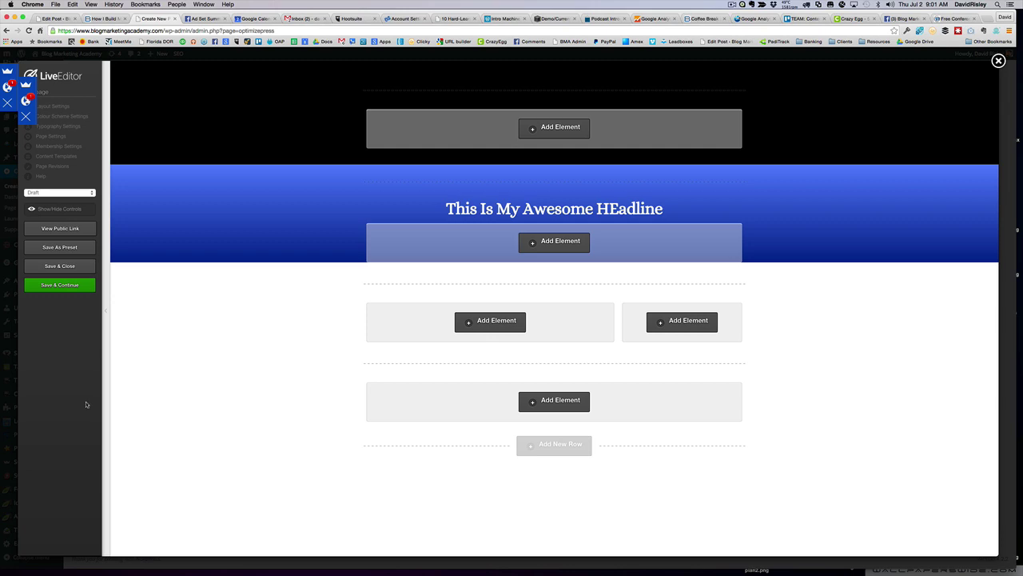
Save the page and open its public version in a separate browser tab, comparing it with the LiveEditor layout
left_click(59, 284)
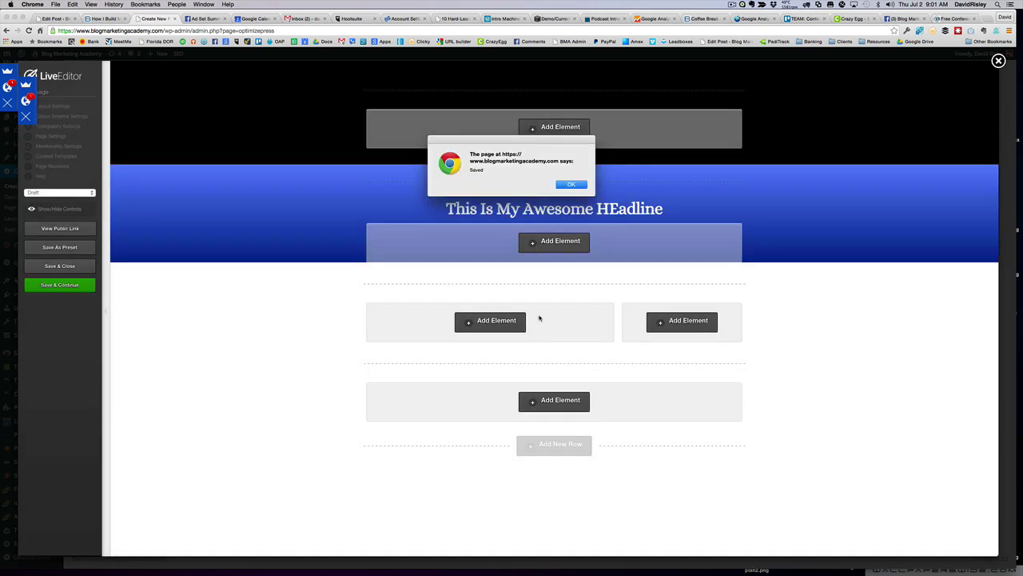
left_click(569, 185)
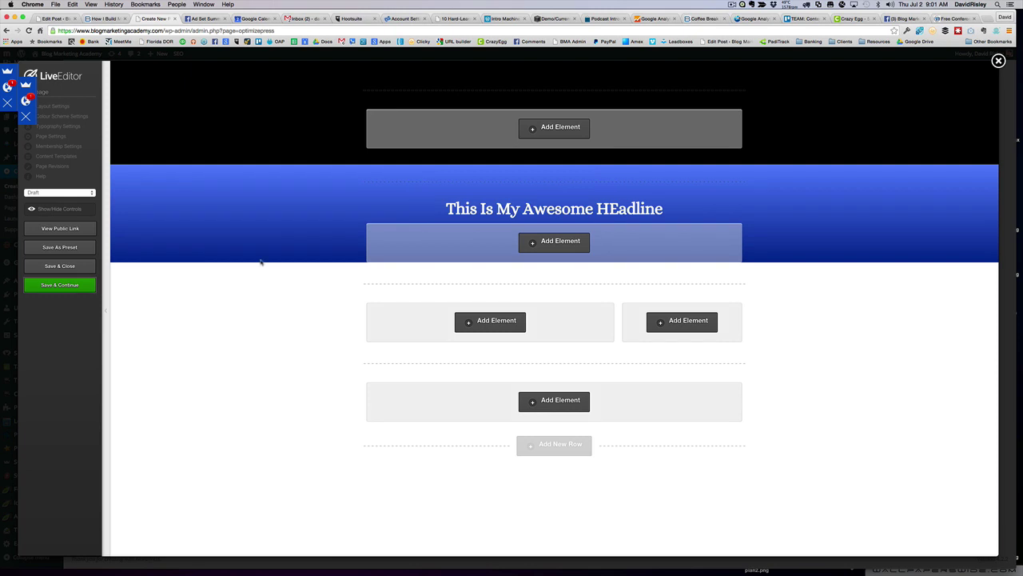
right_click(49, 230)
left_click(80, 232)
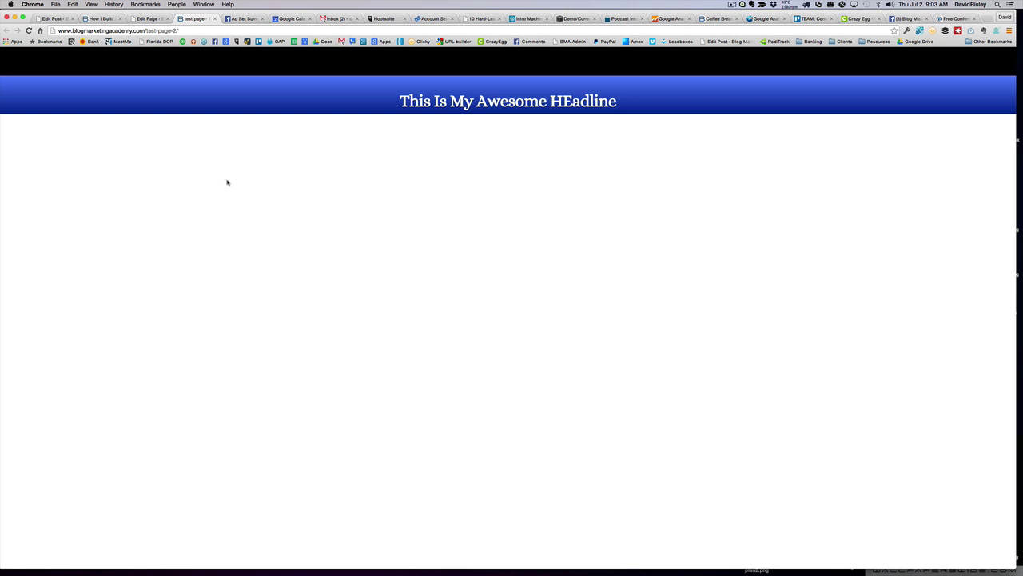
left_click(153, 19)
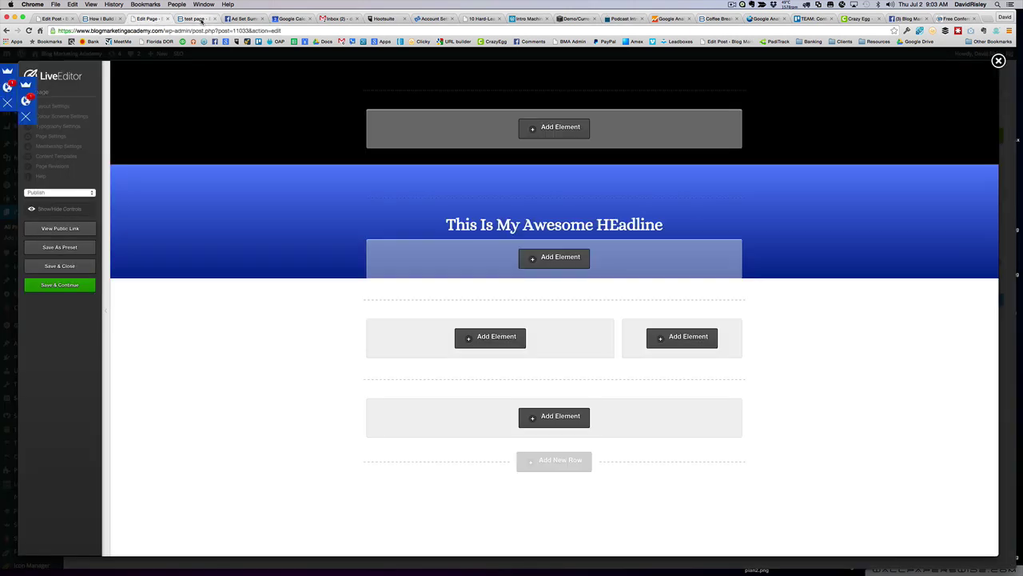
left_click(200, 20)
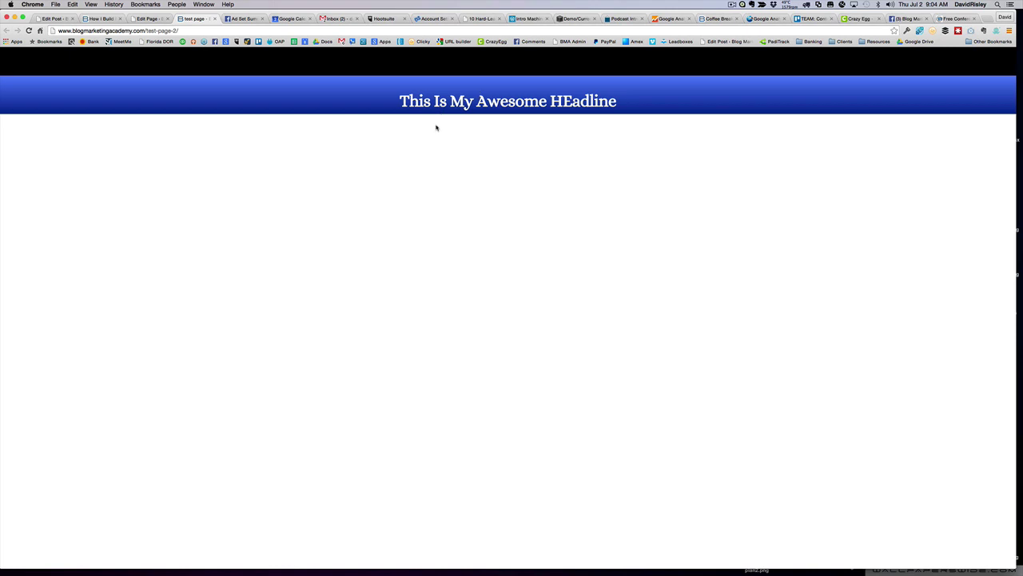
Set the blue headline row's bottom padding to 20 pixels and update the row
left_click(148, 19)
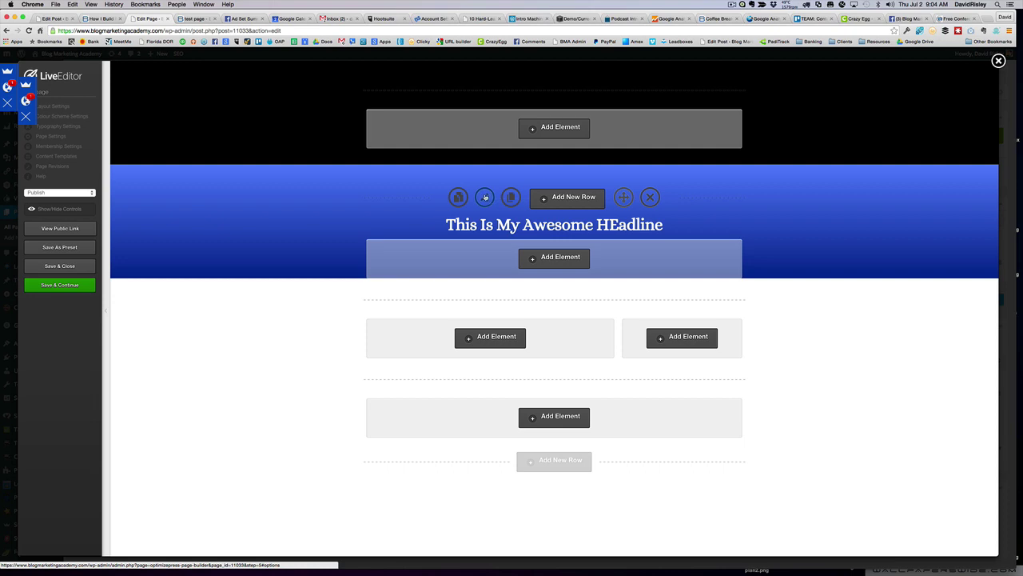
left_click(486, 197)
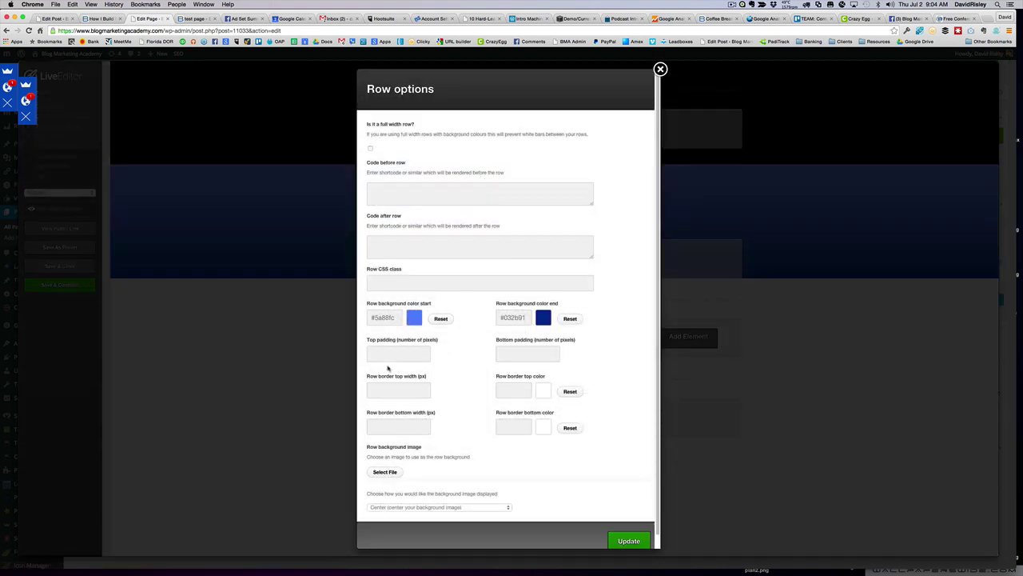
left_click(512, 352)
type("20")
left_click(614, 438)
left_click(625, 546)
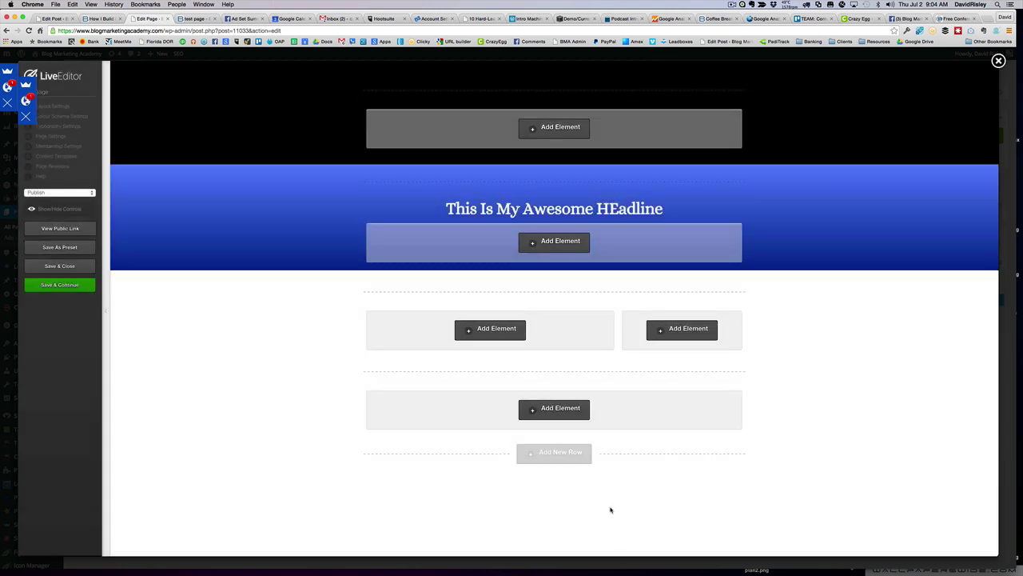
Save the page and reload its public version to check the headline row's padding
left_click(68, 288)
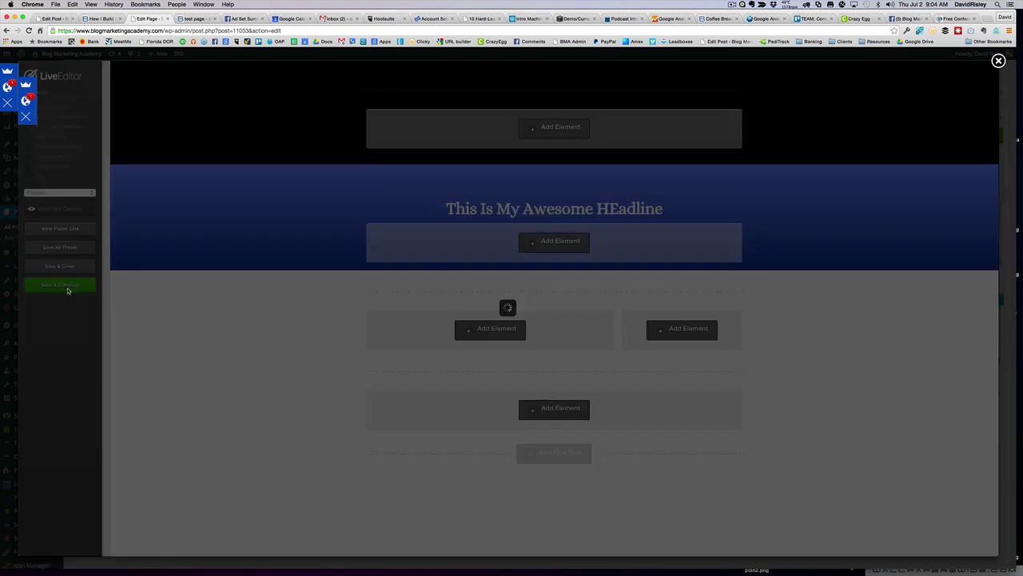
key("Return")
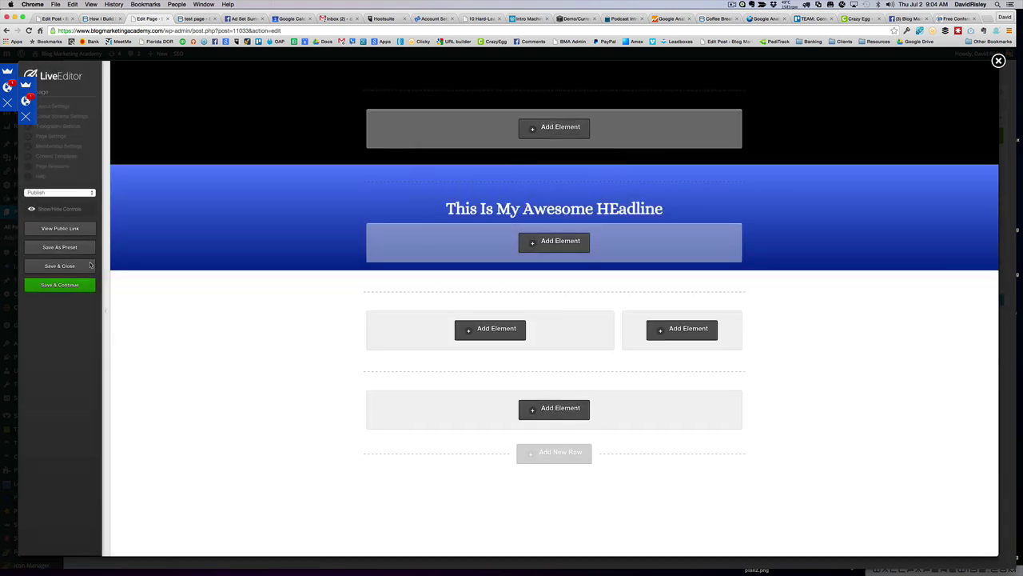
left_click(197, 19)
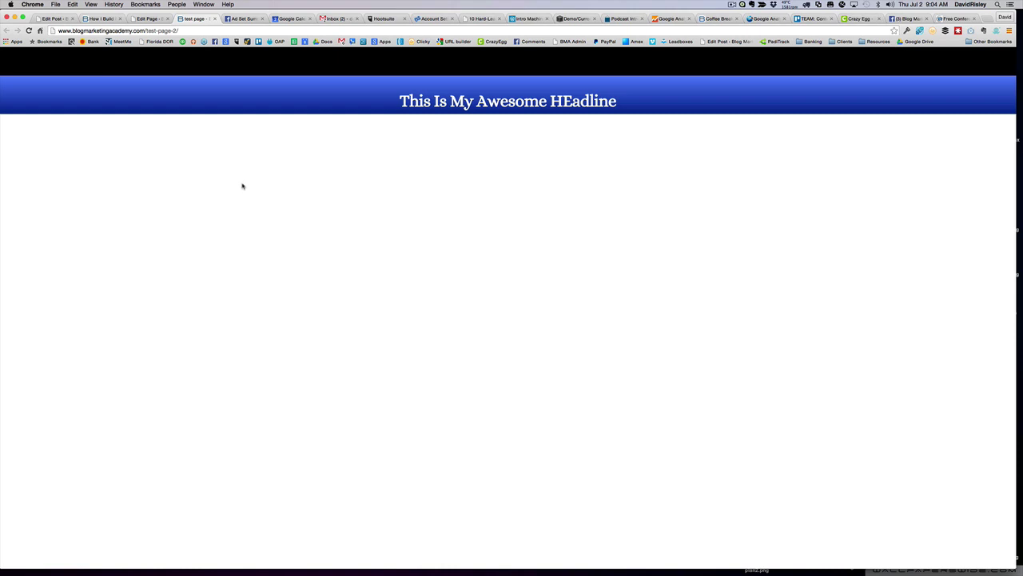
key("super+r")
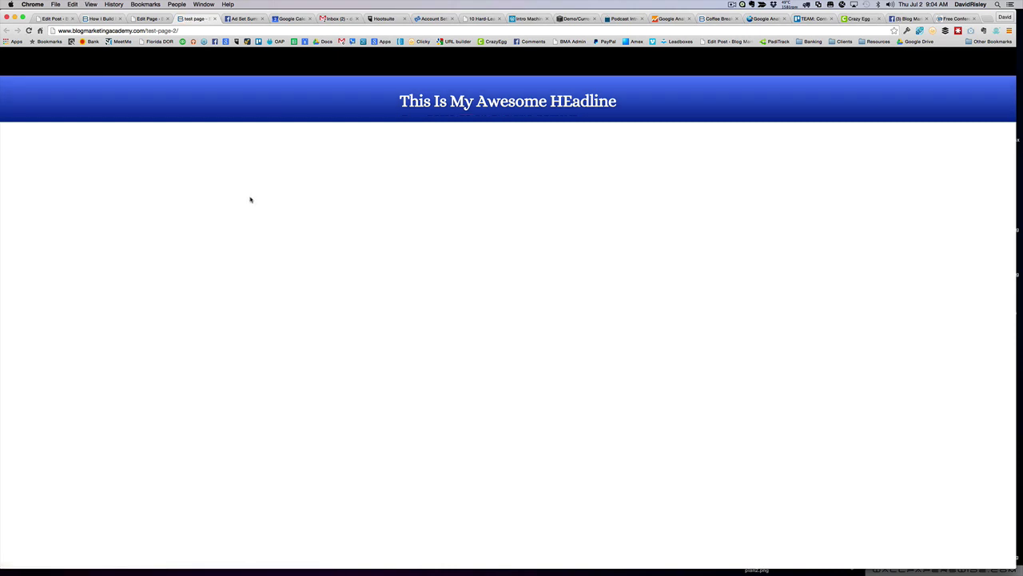
Start a Text Block element in the wider column of the two-column row, filtering the element list by "text"
left_click(148, 18)
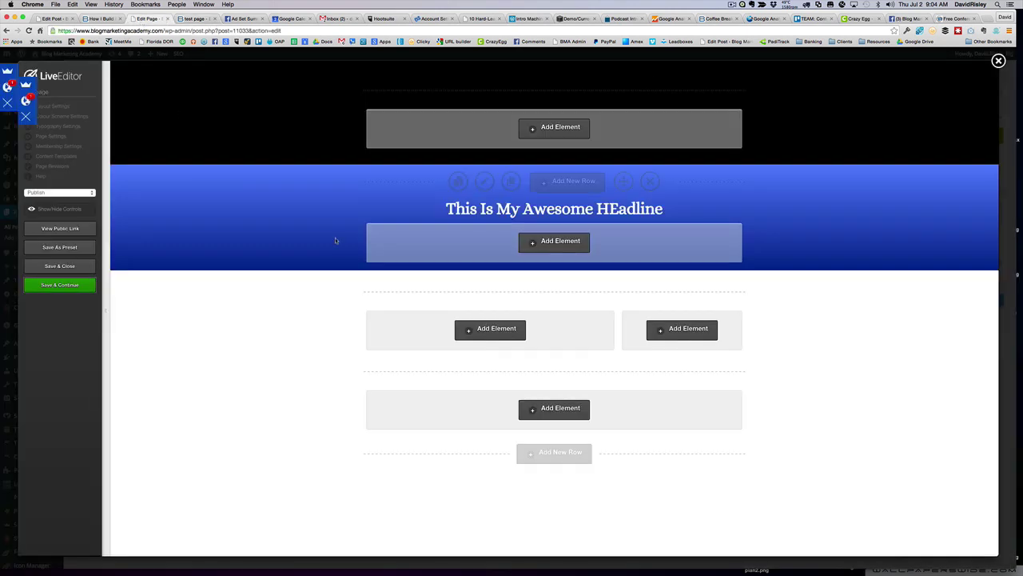
left_click(492, 330)
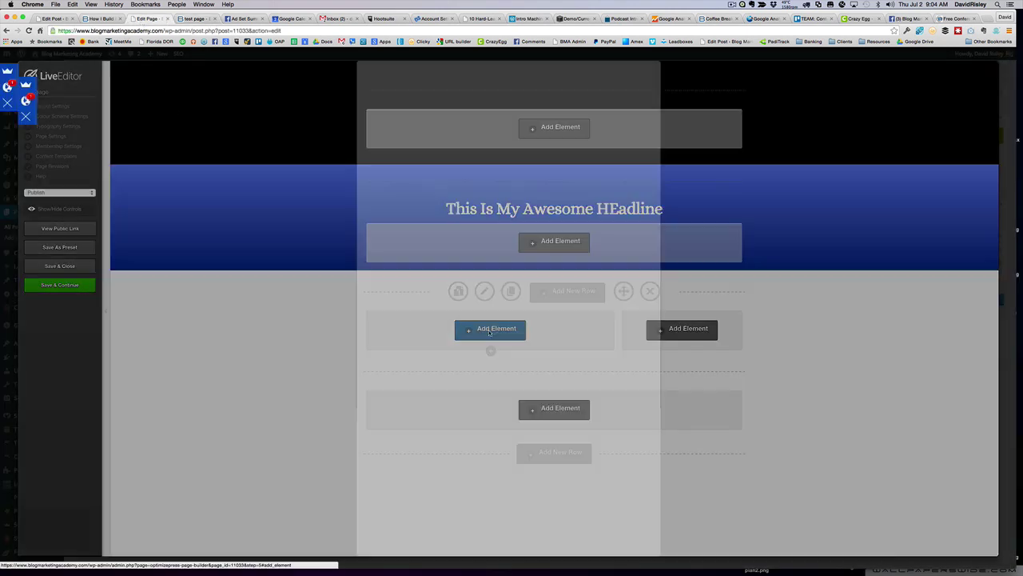
type("text")
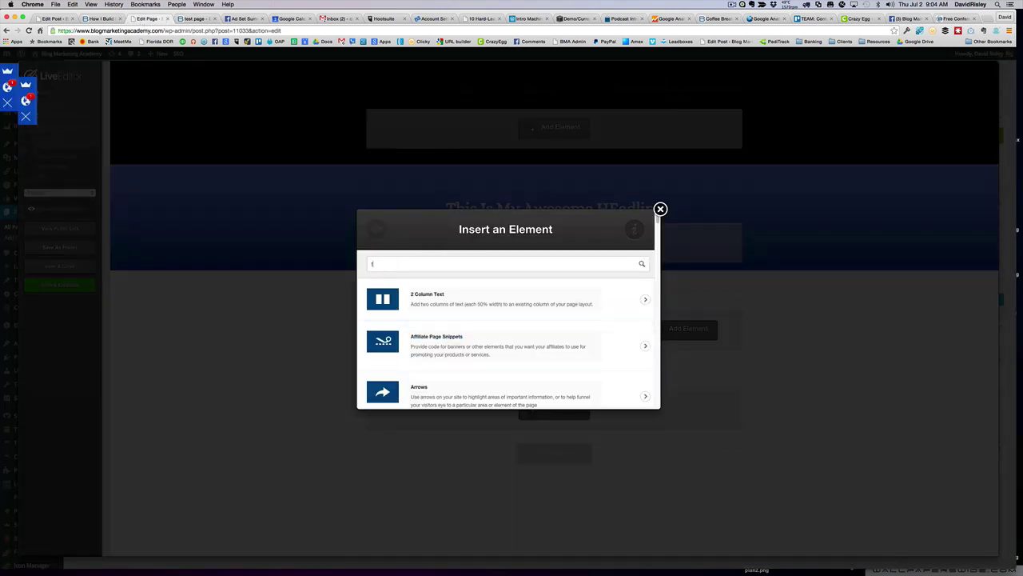
left_click(644, 399)
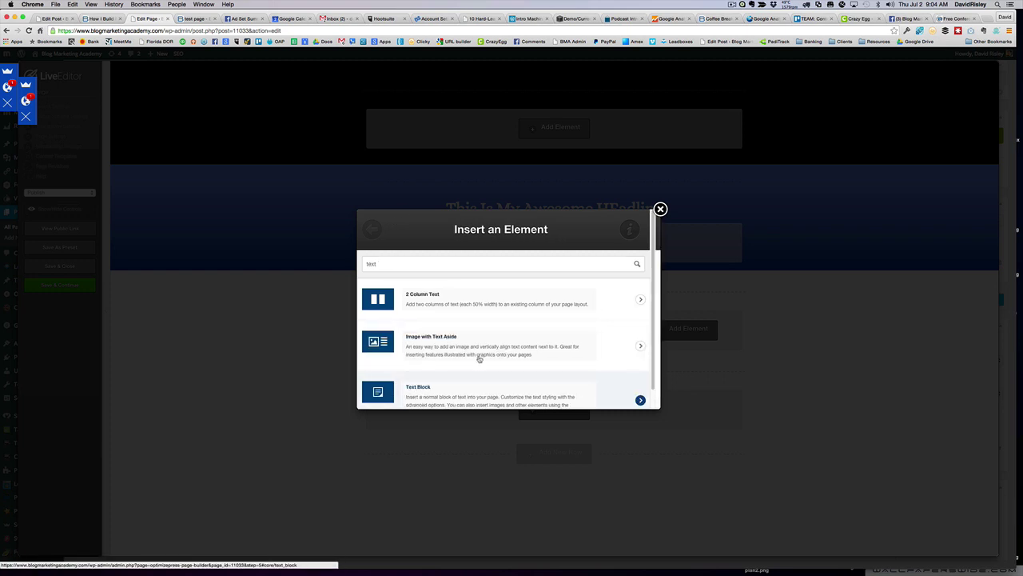
left_click(501, 320)
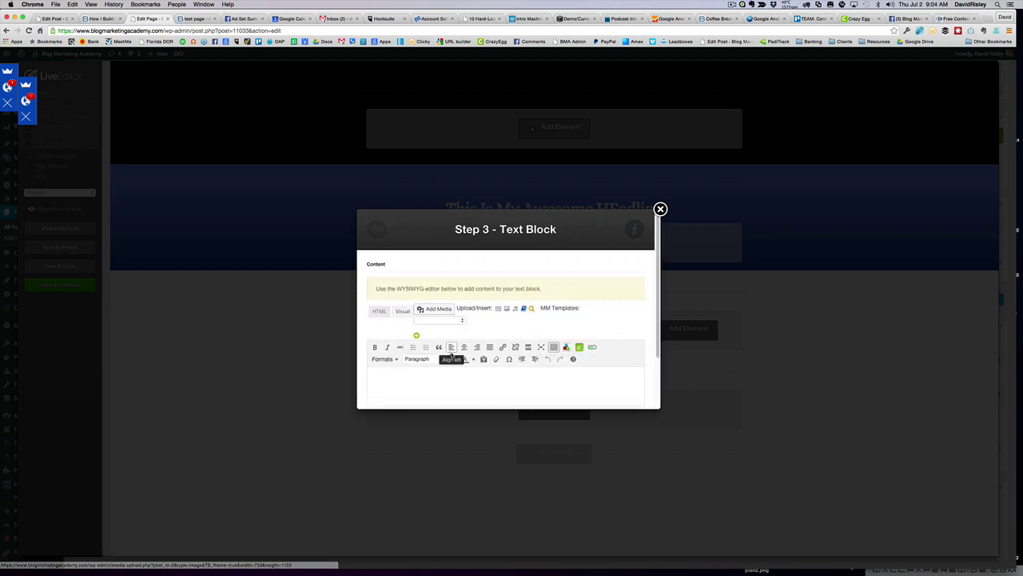
scroll(614, 362, "down", 2)
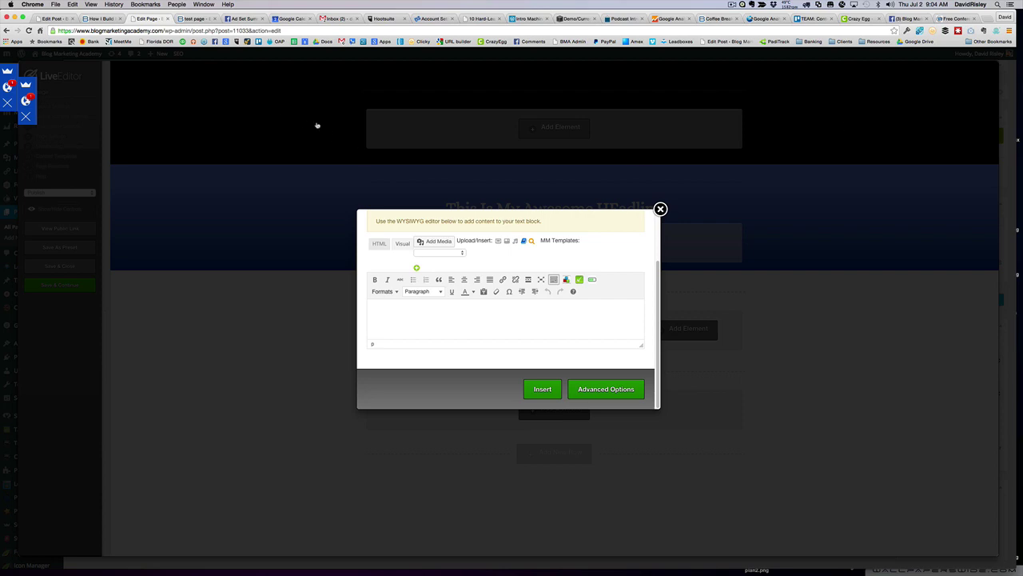
Copy the "But, There Is A Learning Curve" paragraphs from the blog post preview tab and paste them into the text block's content
left_click(108, 17)
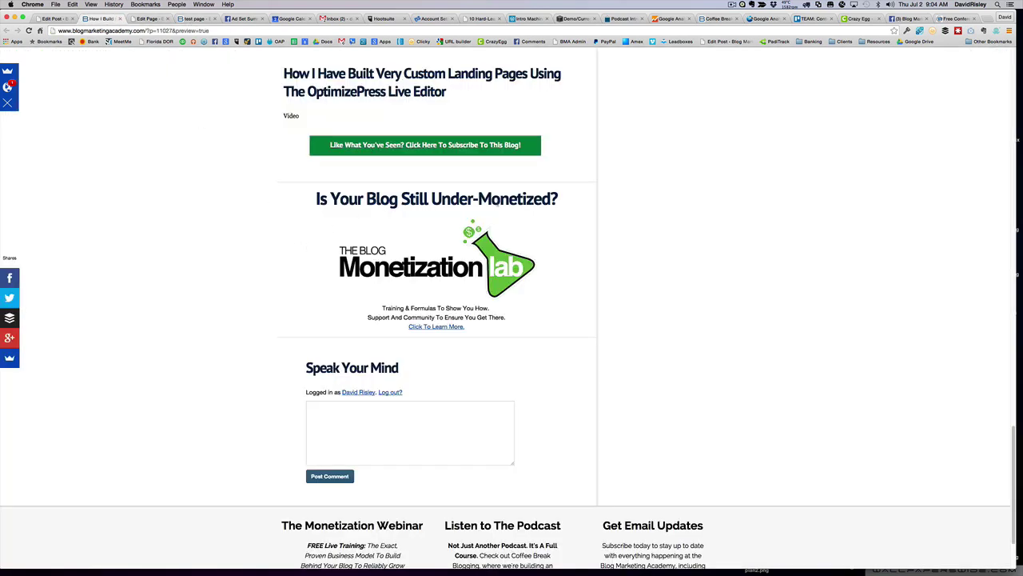
scroll(493, 209, "up", 5)
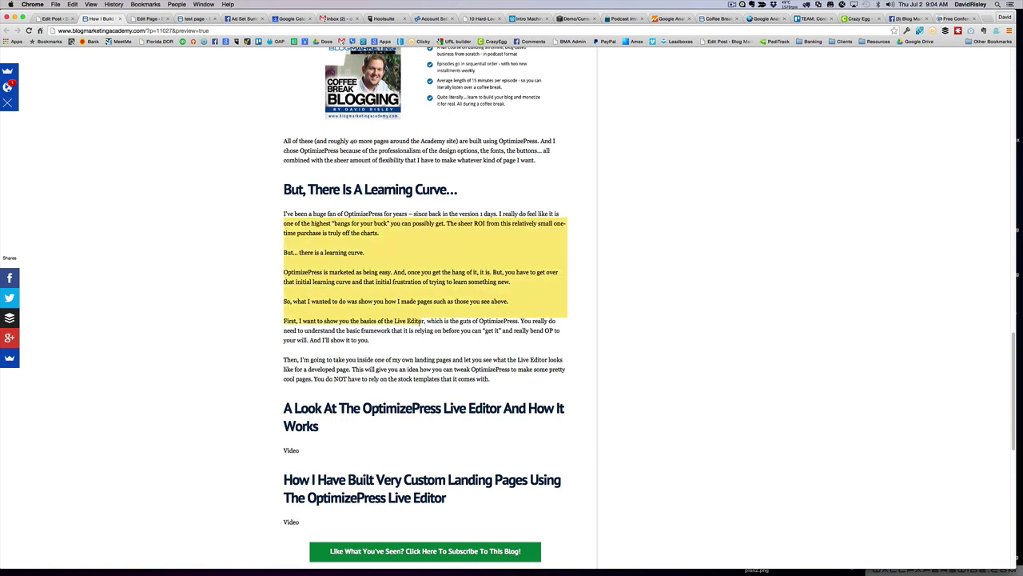
left_click(148, 18)
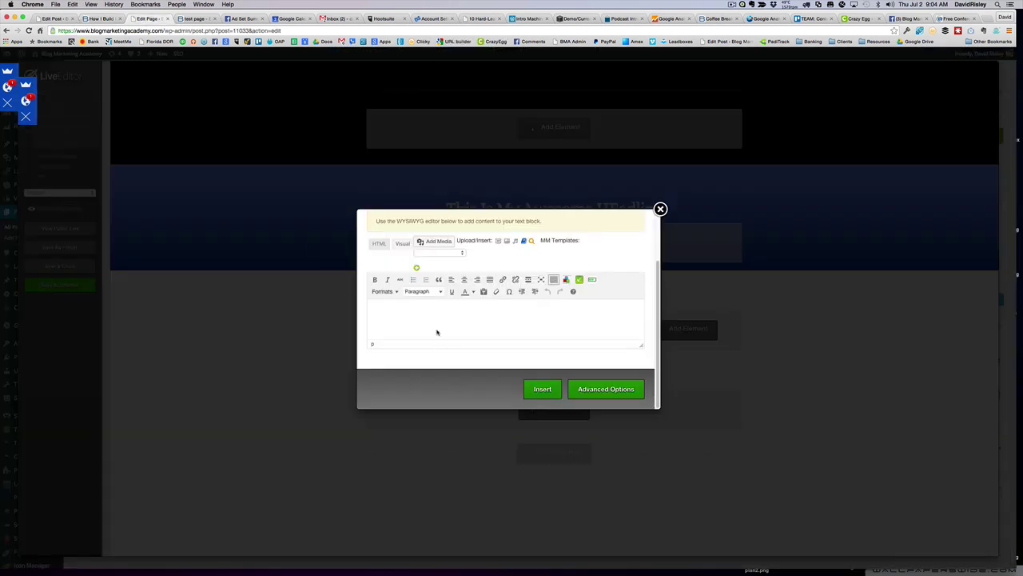
key("super+v")
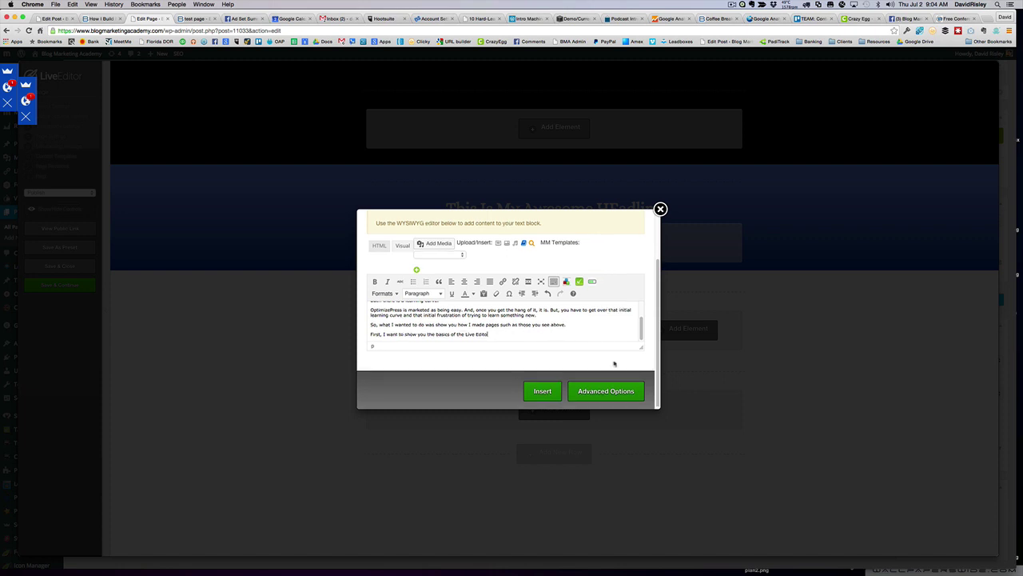
Review the text block's advanced alignment, font, padding and margin options, return to the content and insert the block
left_click(606, 392)
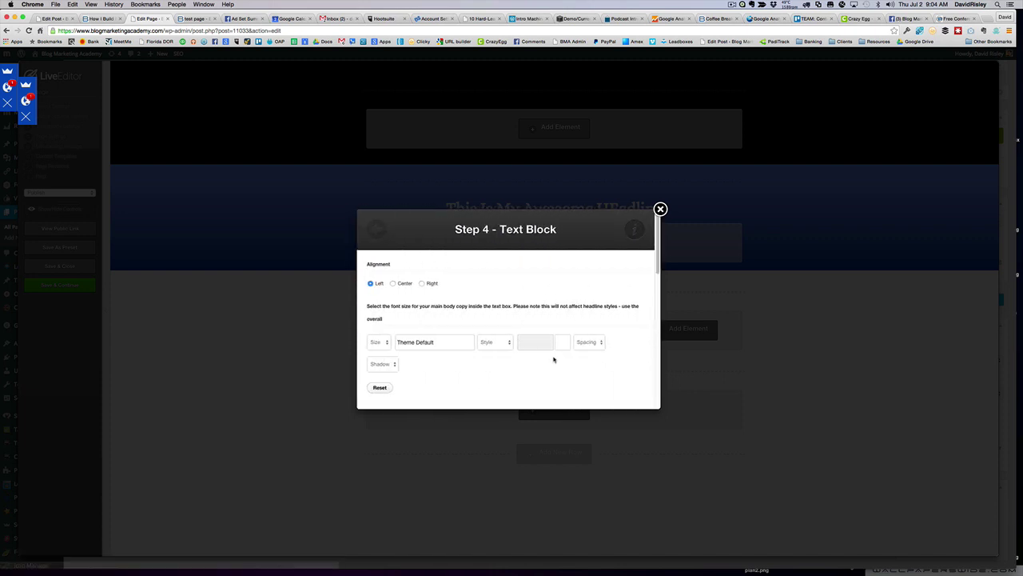
scroll(480, 334, "down", 5)
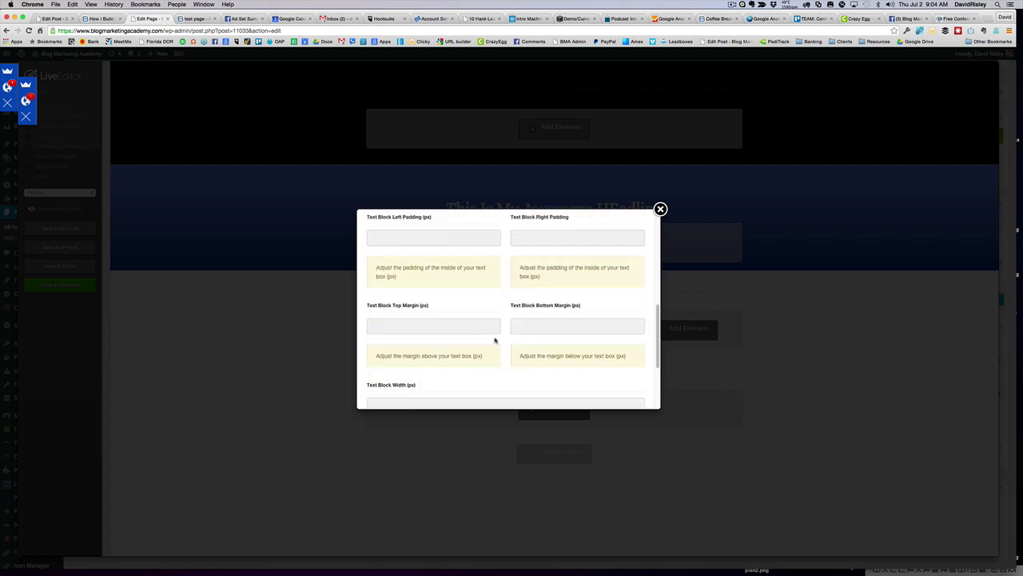
scroll(499, 340, "up", 10)
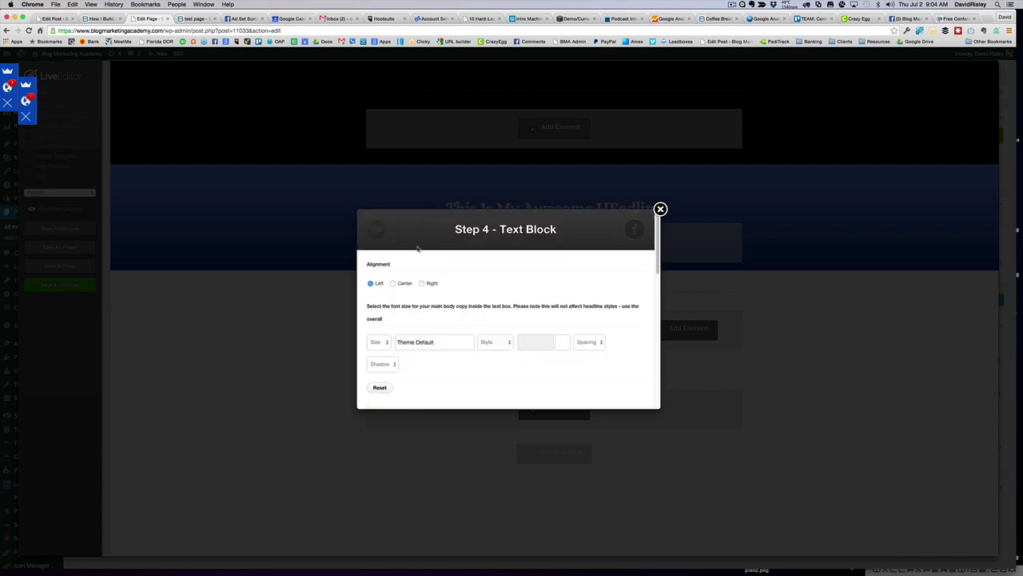
left_click(377, 231)
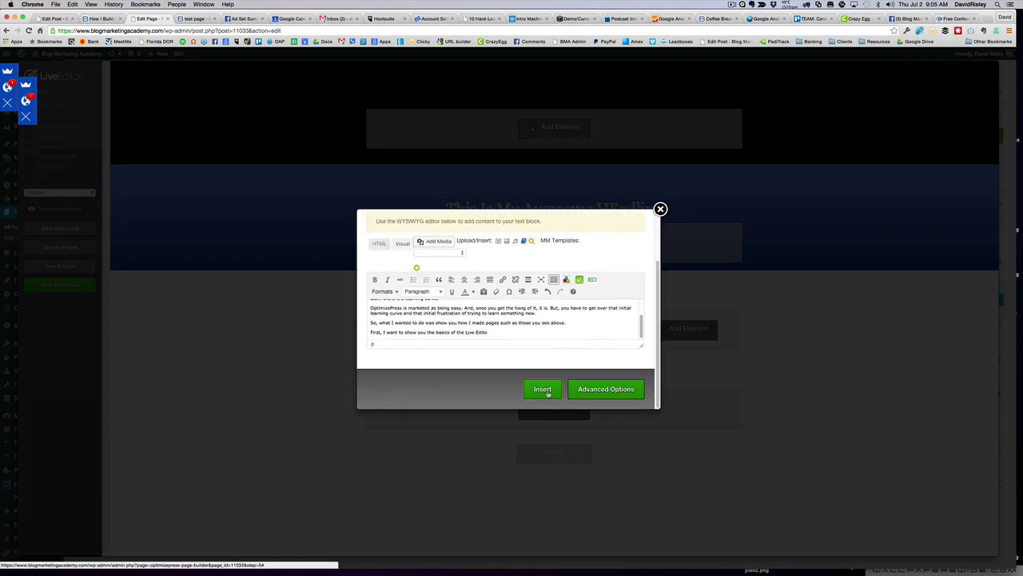
left_click(550, 389)
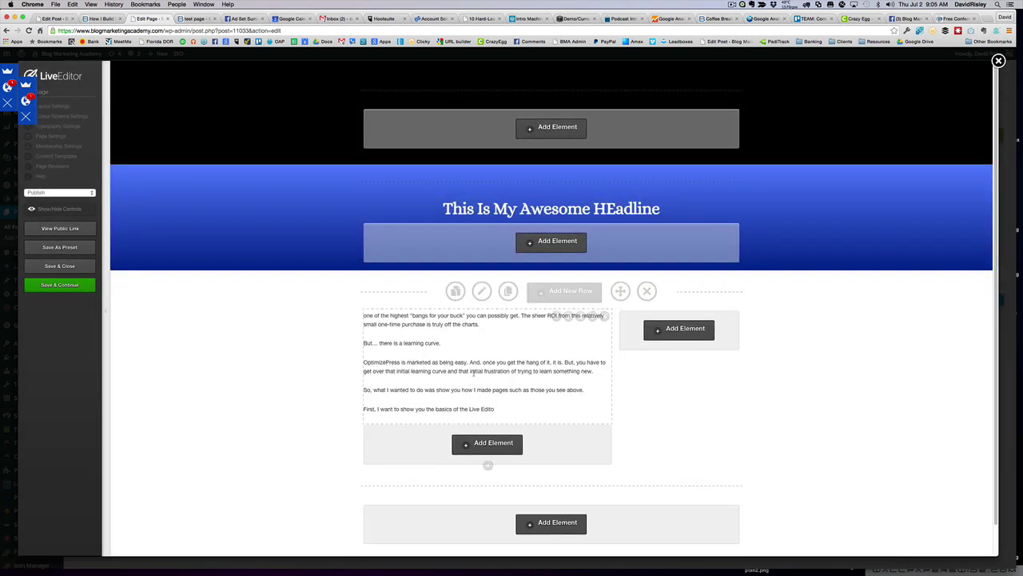
Start an Images element in the narrower column of the two-column row, filtering the element list by "image" and choosing a style
left_click(691, 330)
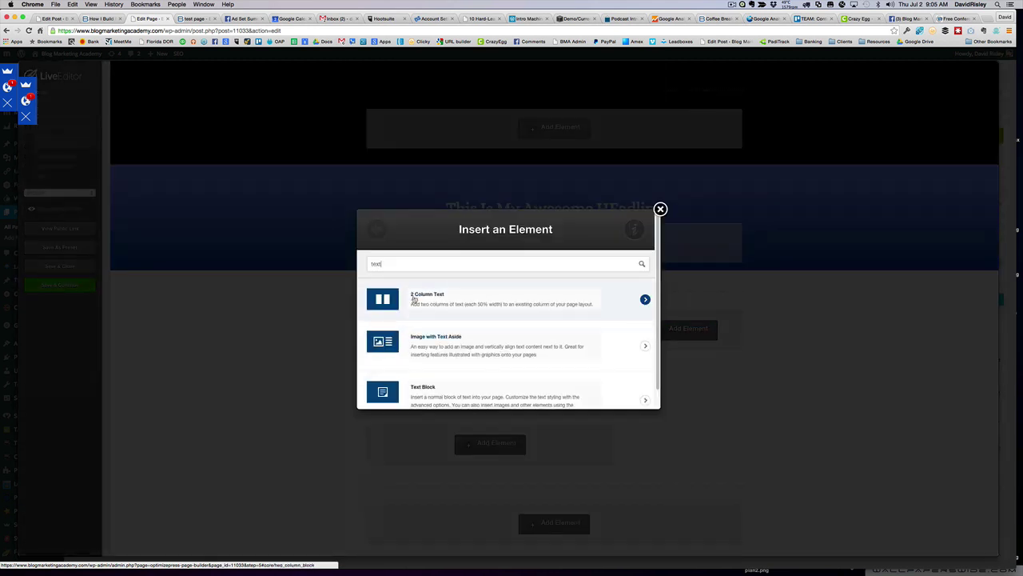
double_click(408, 262)
type("image")
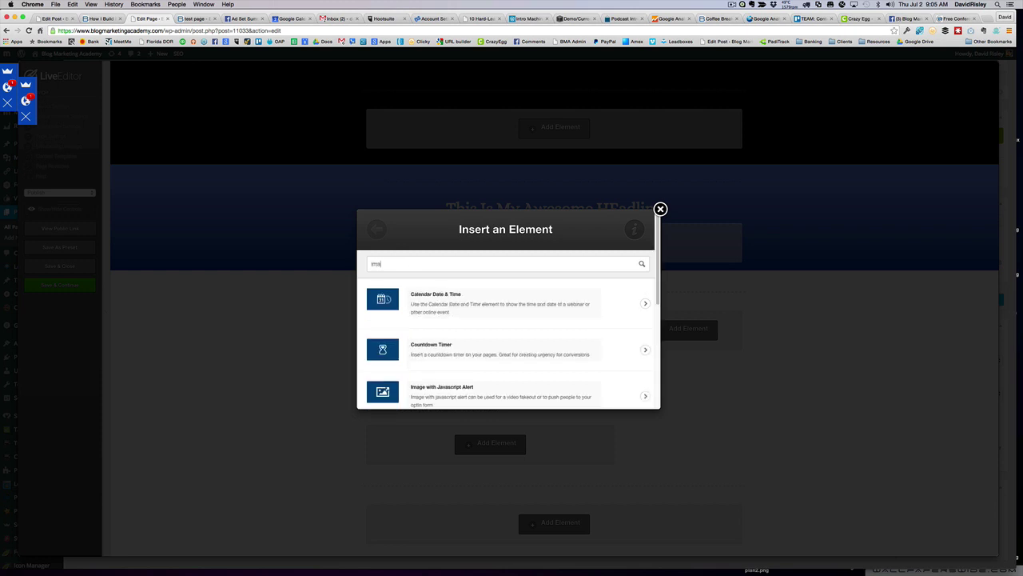
left_click(456, 398)
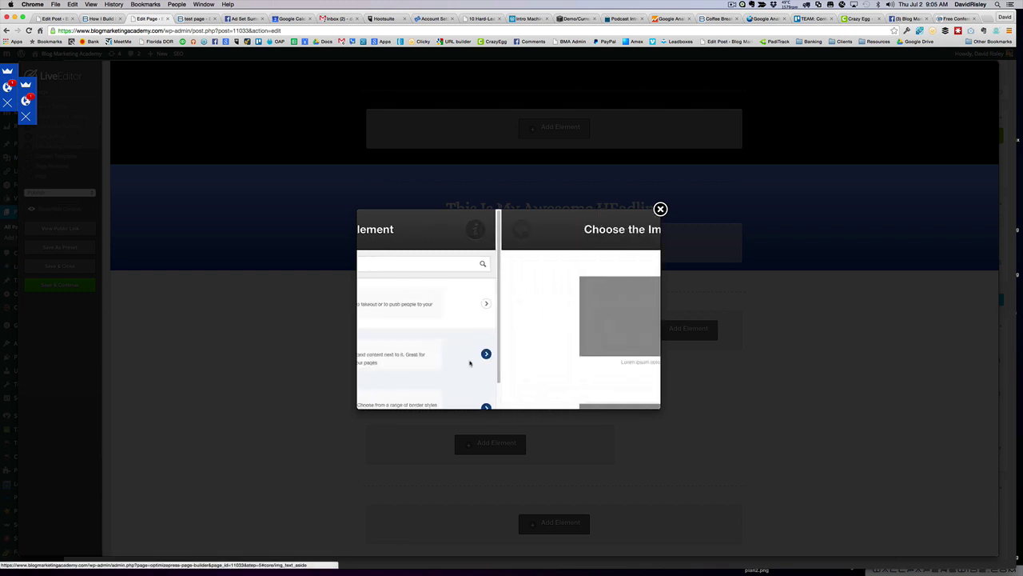
left_click(534, 335)
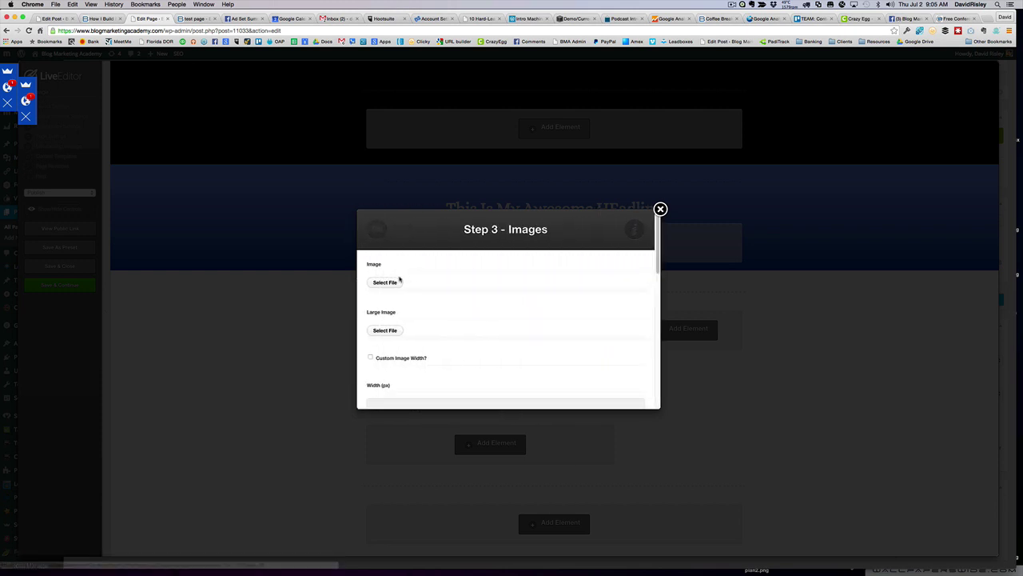
Select the "seo" picture from the media library as the element's image at Medium (300 × 300) size
left_click(395, 285)
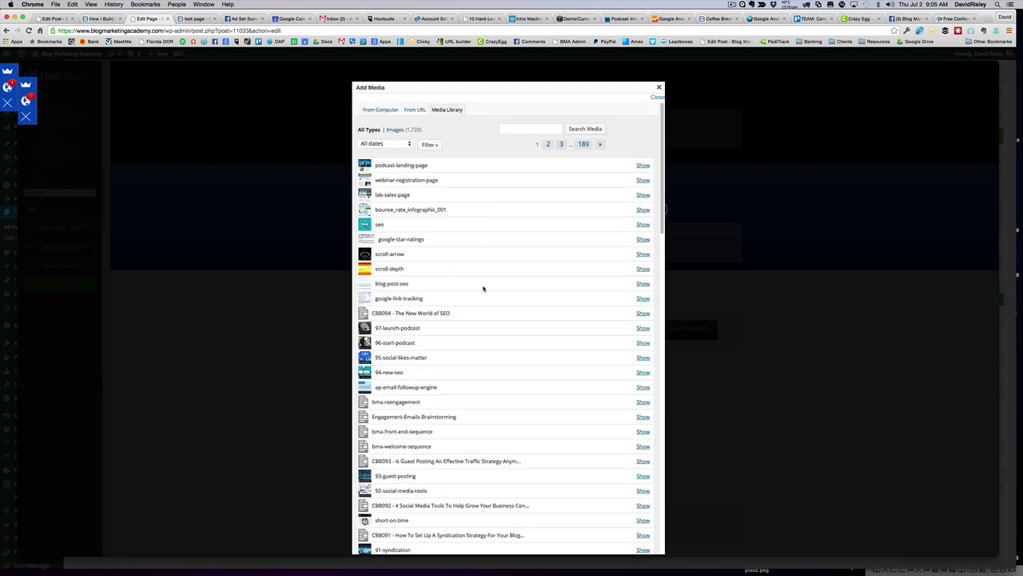
left_click(643, 224)
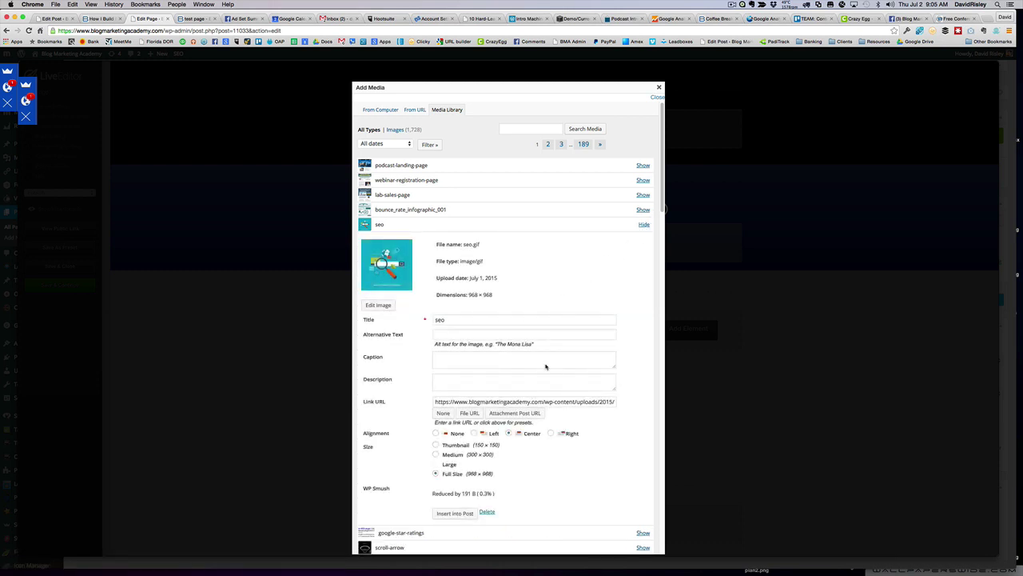
left_click(436, 454)
left_click(454, 513)
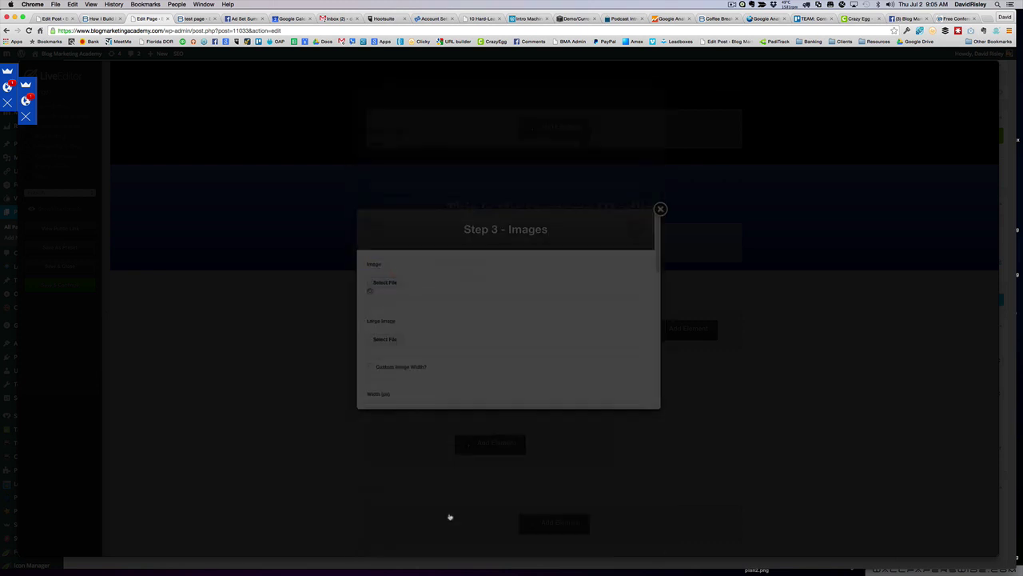
Review the image's width, alignment and margin settings and insert the image into the narrower column
scroll(536, 375, "down", 10)
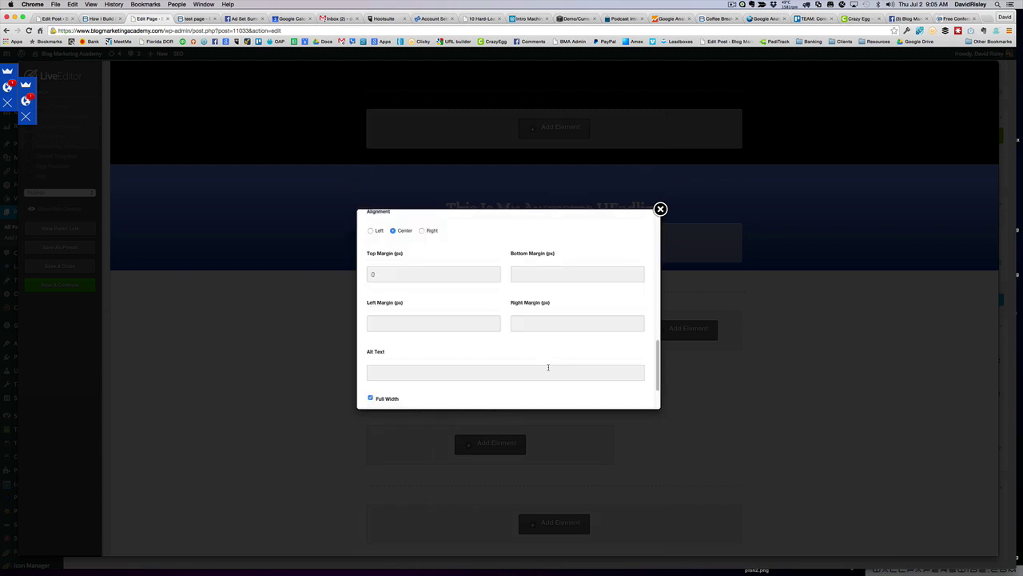
scroll(546, 368, "up", 5)
scroll(544, 371, "up", 2)
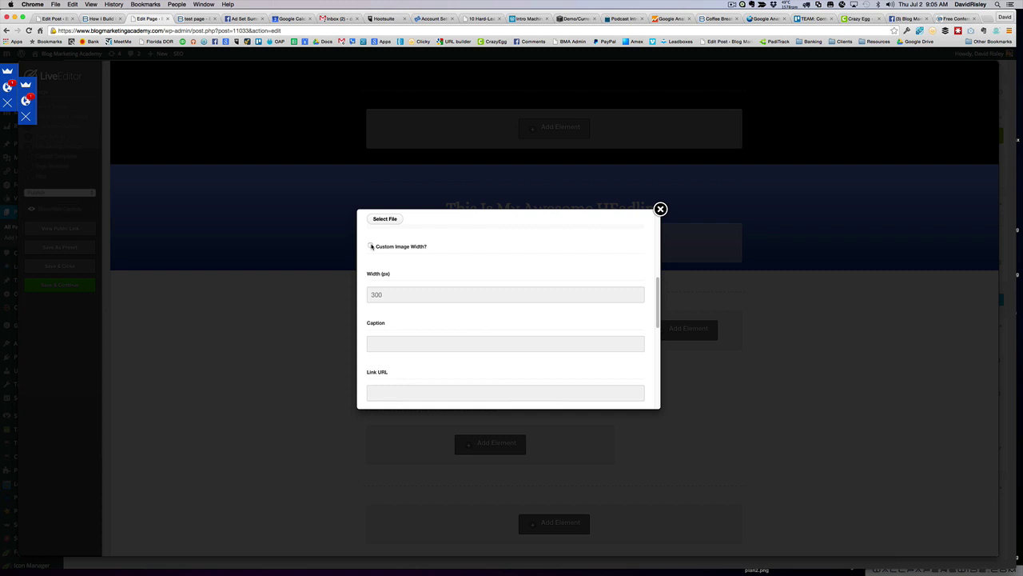
scroll(540, 318, "down", 6)
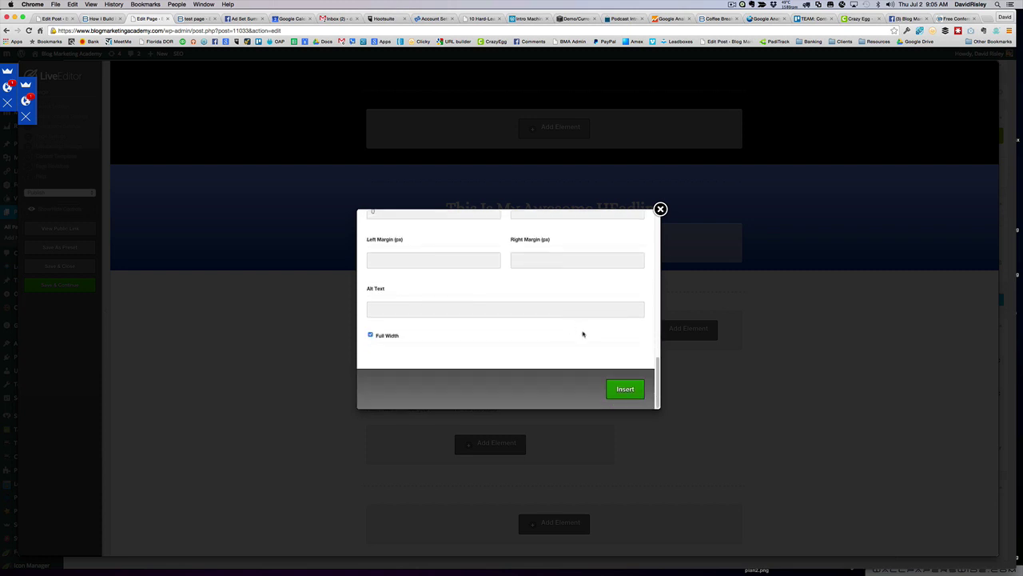
left_click(624, 389)
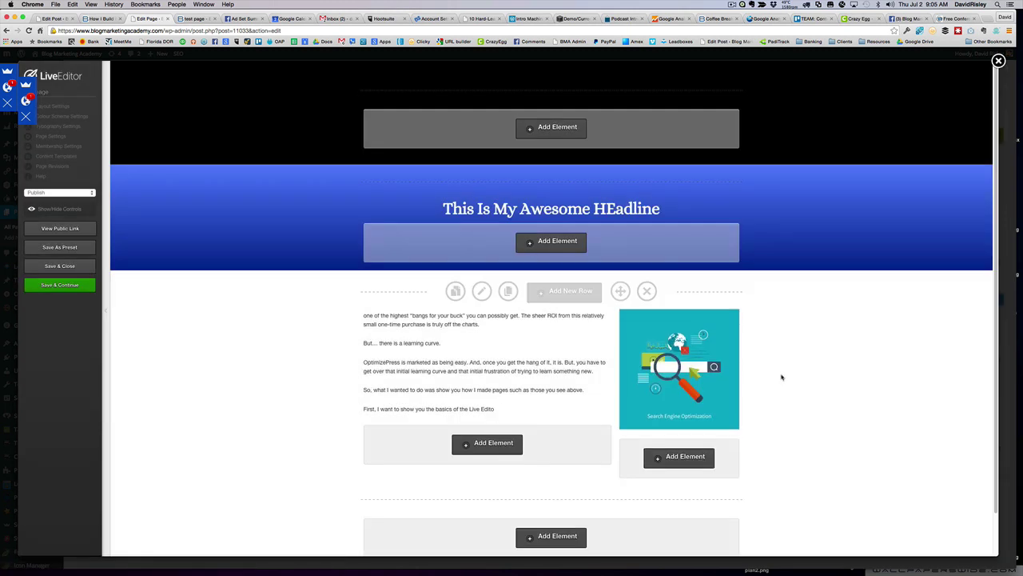
Set the bottom row's background start and end colors to #000000 and update the row
scroll(781, 374, "down", 1)
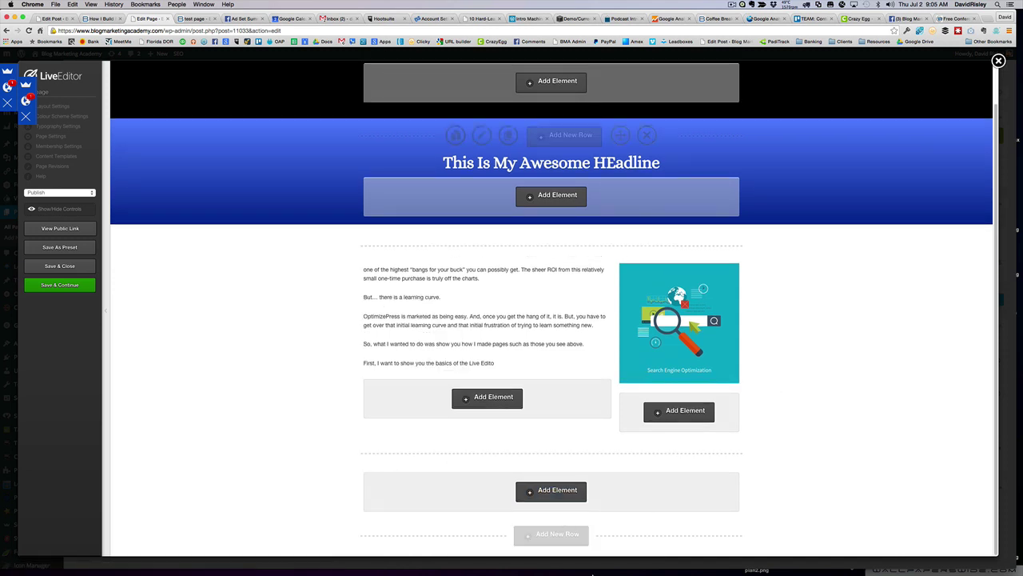
left_click(480, 454)
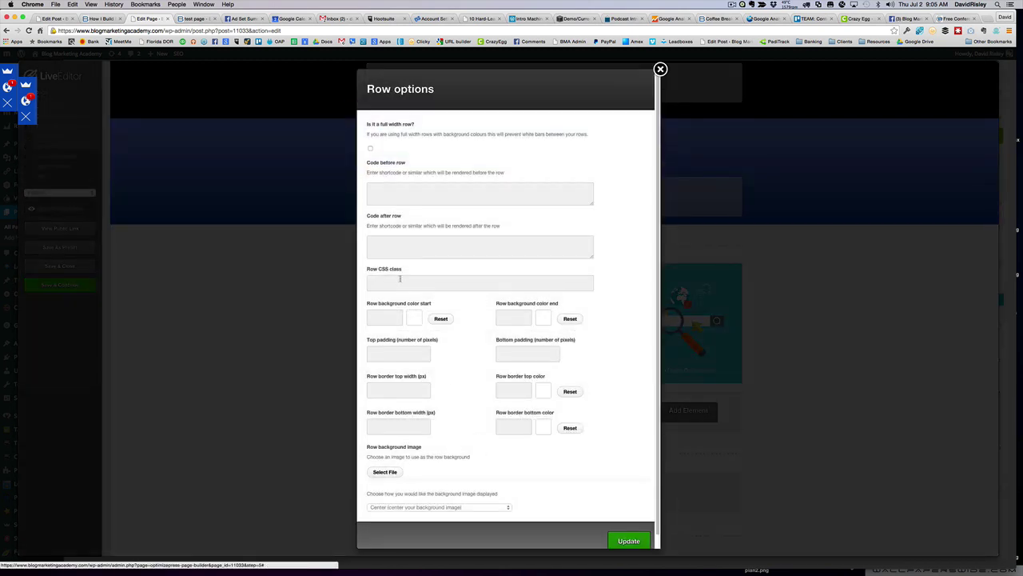
left_click(385, 315)
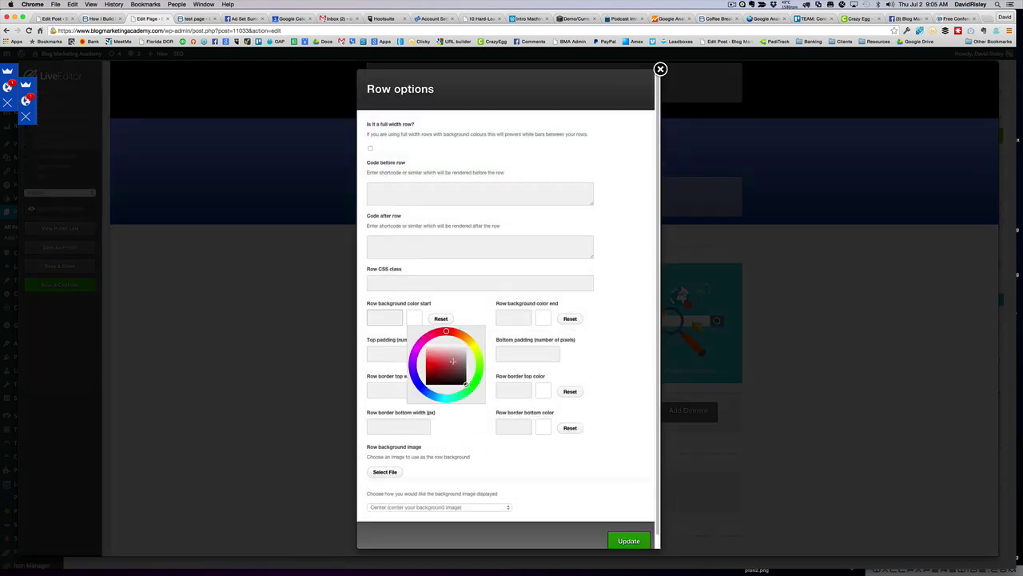
left_click_drag(452, 361, 446, 384)
left_click(517, 317)
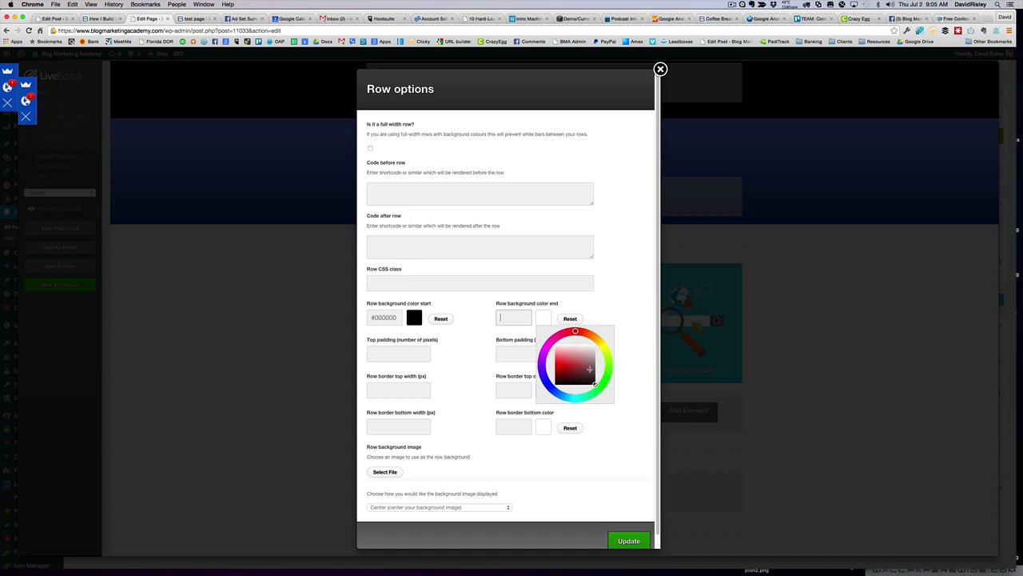
left_click_drag(589, 369, 584, 386)
left_click(619, 351)
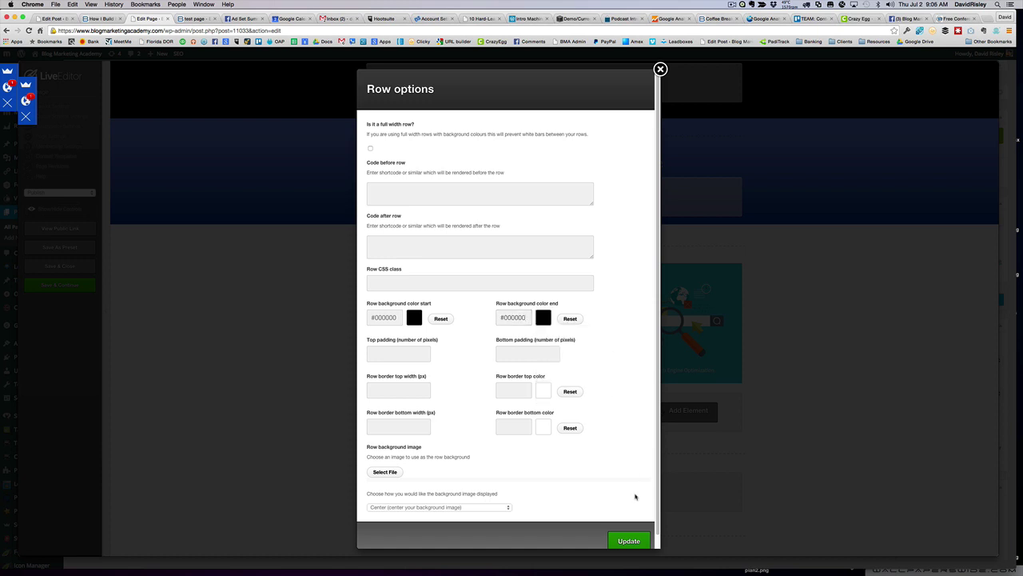
left_click(628, 541)
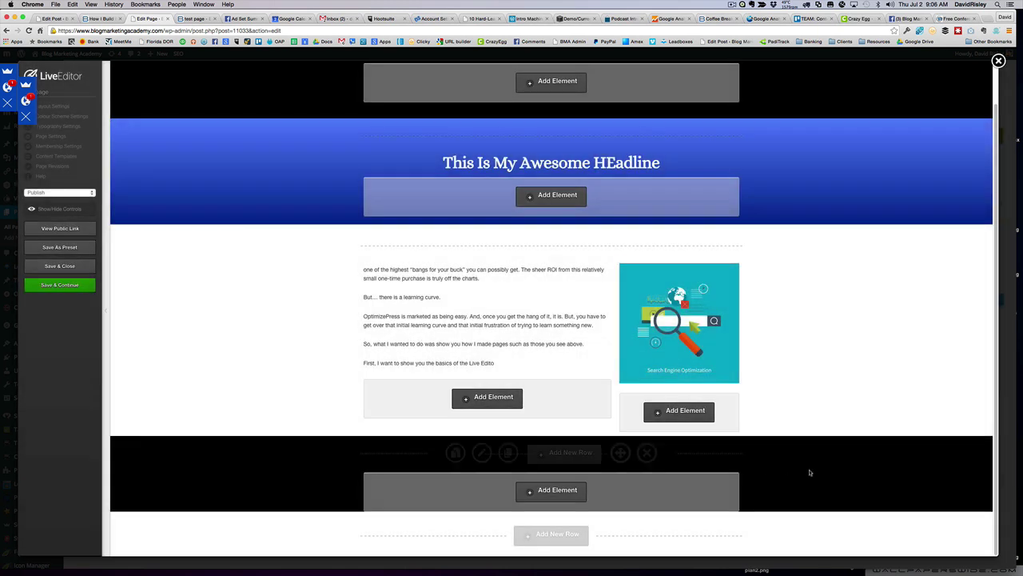
Save the page and reload its public version to check the text, image and black bottom row
left_click(55, 286)
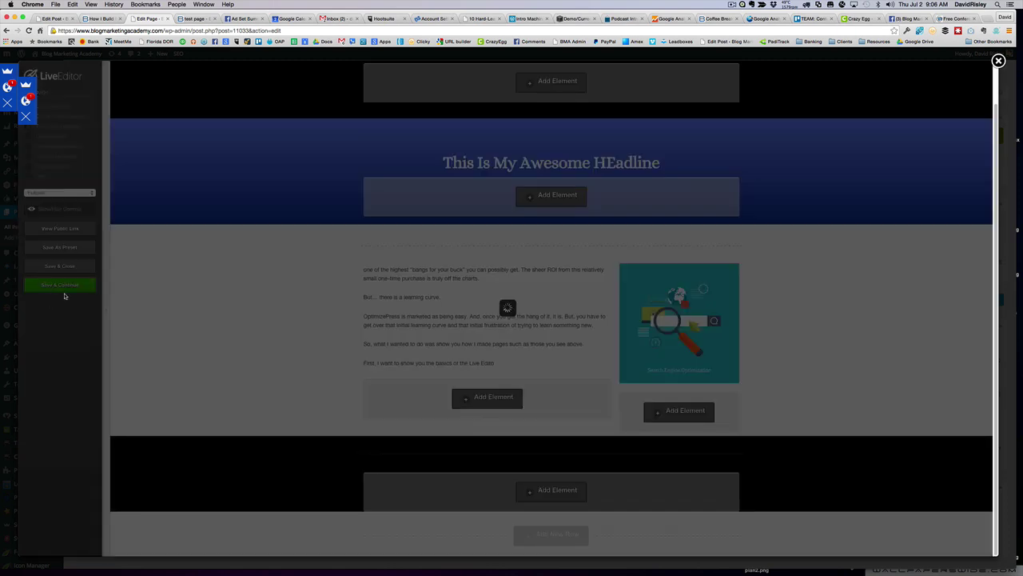
key("Return")
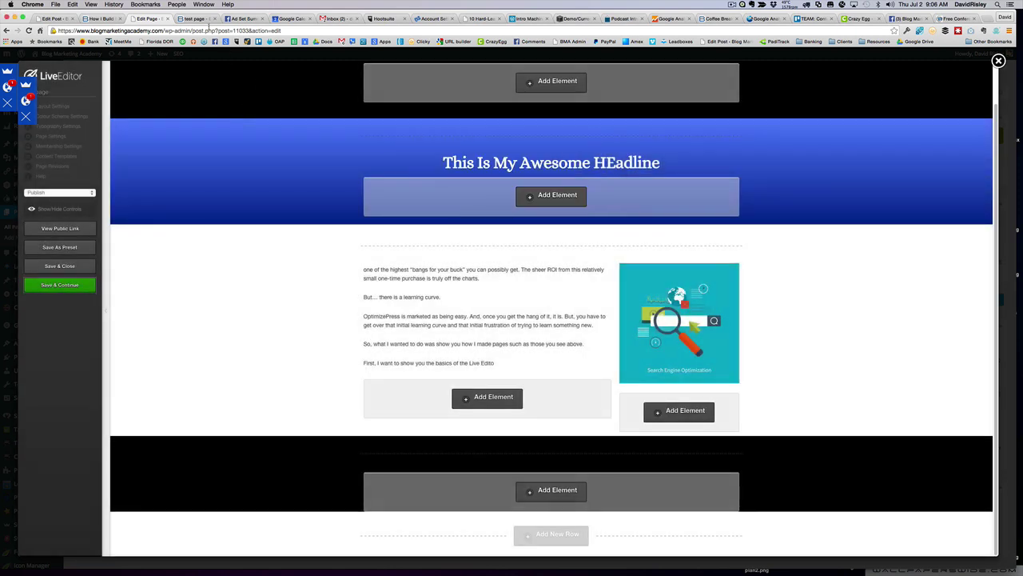
left_click(197, 18)
key("super+r")
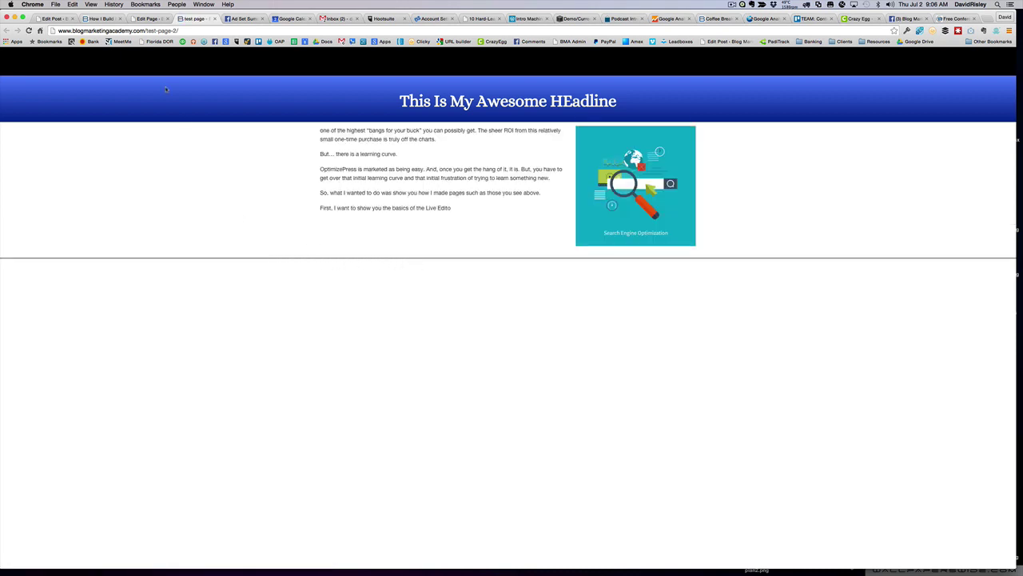
Insert a Text Block element reading "Copyright Goes Here" into the black bottom row in LiveEditor
left_click(141, 19)
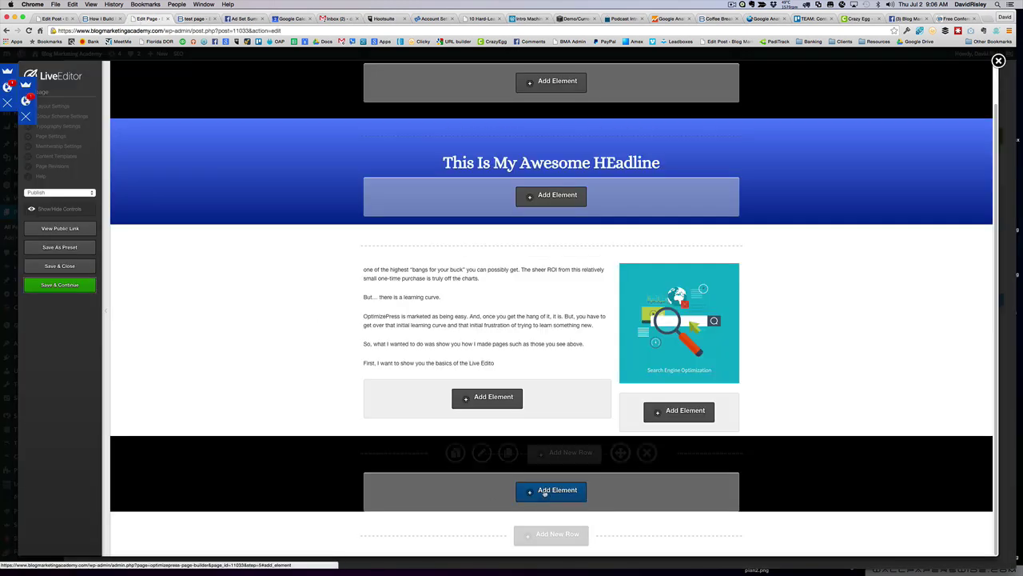
left_click(529, 493)
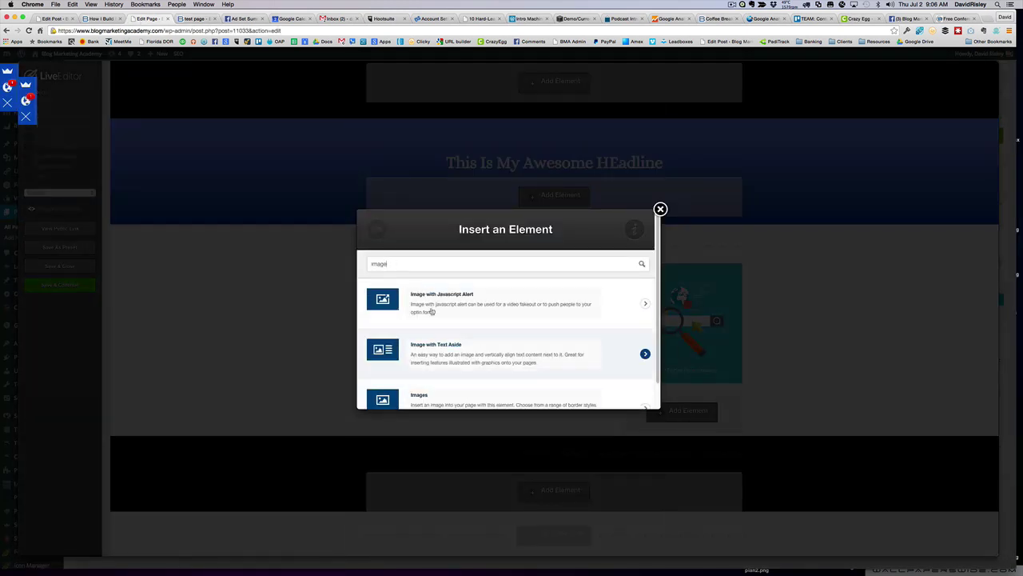
double_click(398, 266)
type("txt")
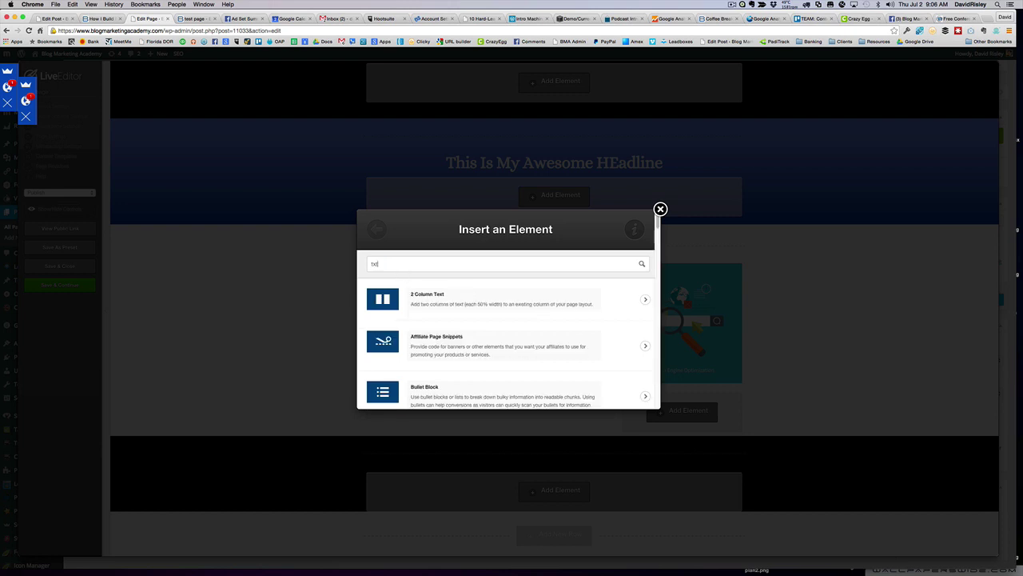
type("xt")
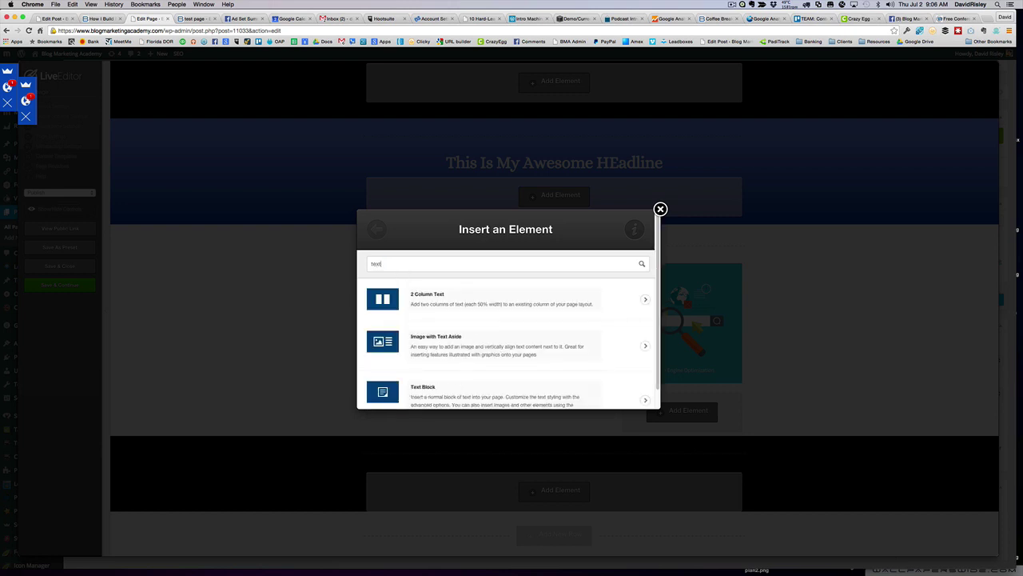
left_click(464, 402)
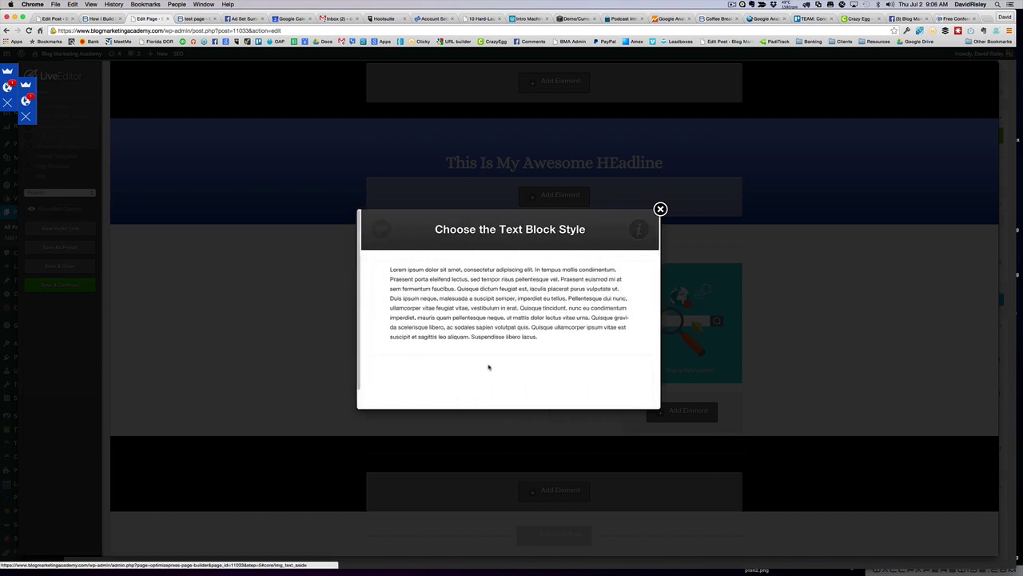
left_click(492, 330)
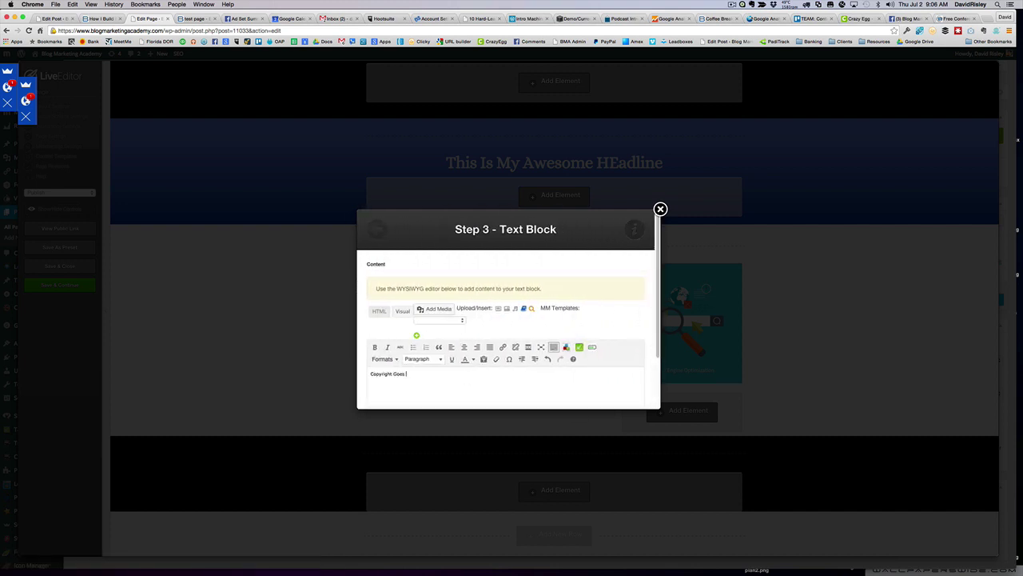
scroll(585, 372, "down", 3)
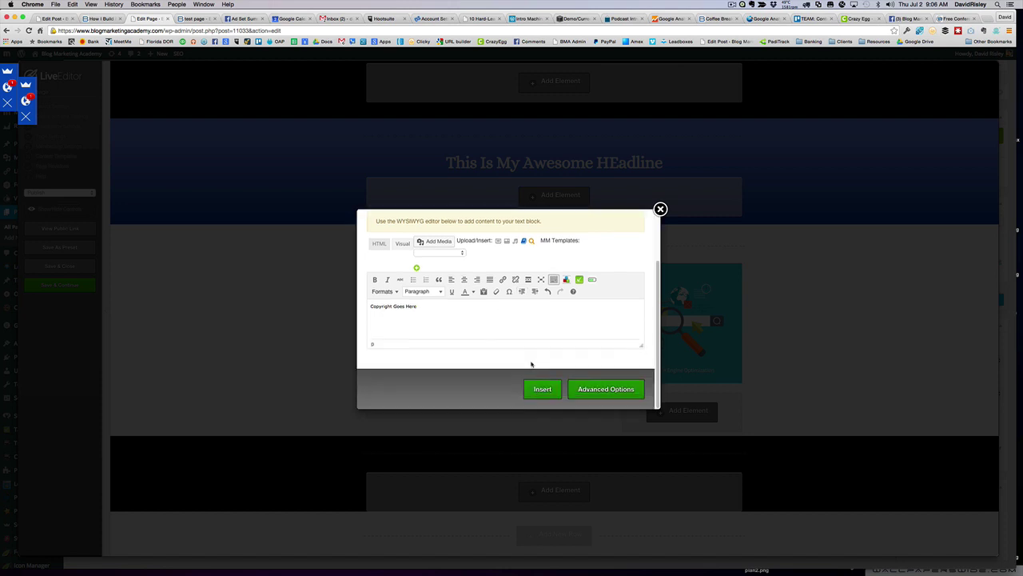
left_click(542, 389)
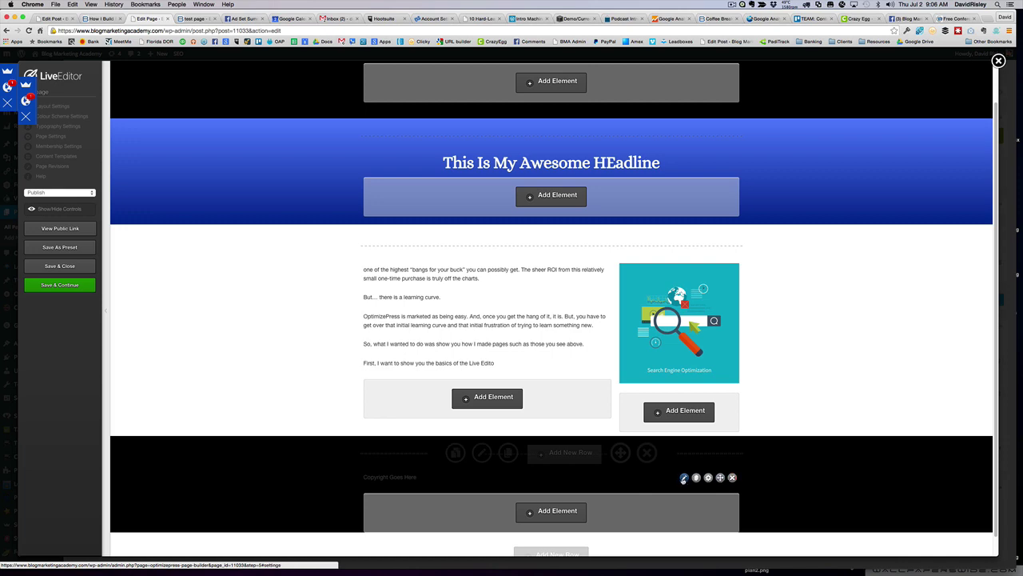
Set the copyright text block's font color to #ffffff and its alignment to Center, and update the element
left_click(684, 478)
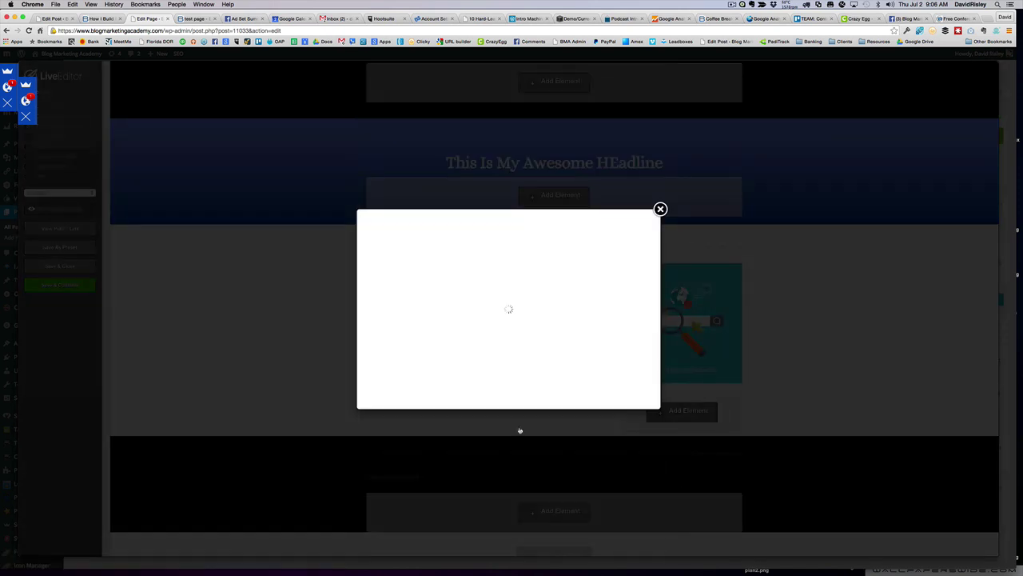
scroll(544, 391, "down", 2)
left_click(613, 393)
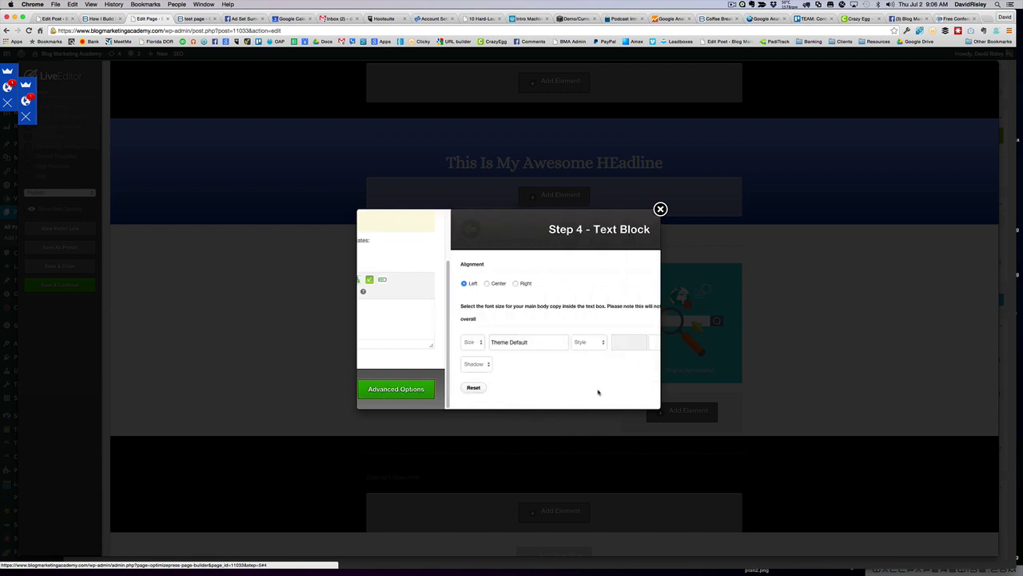
left_click(524, 346)
type("#ffffff")
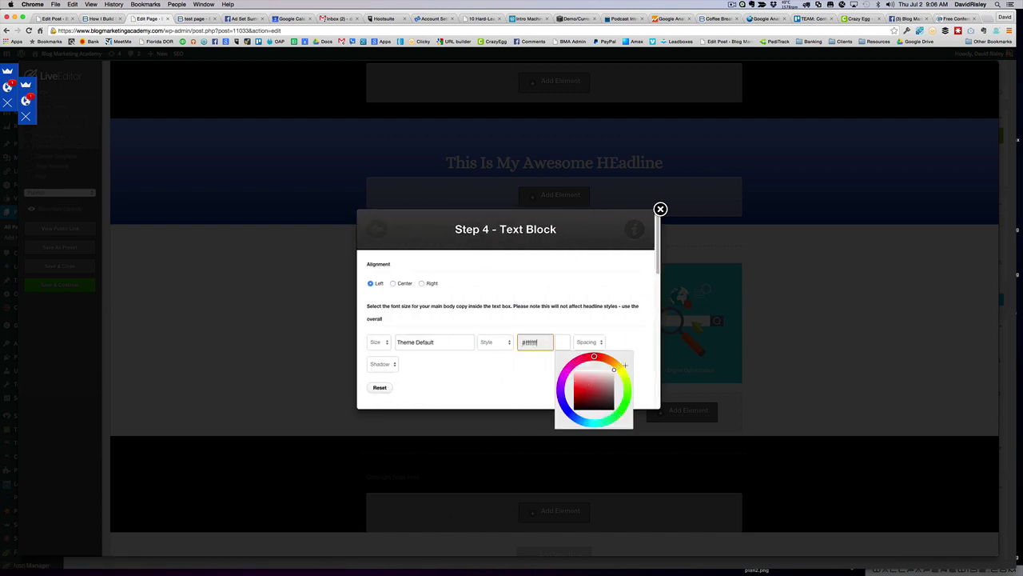
left_click(641, 370)
scroll(619, 380, "down", 5)
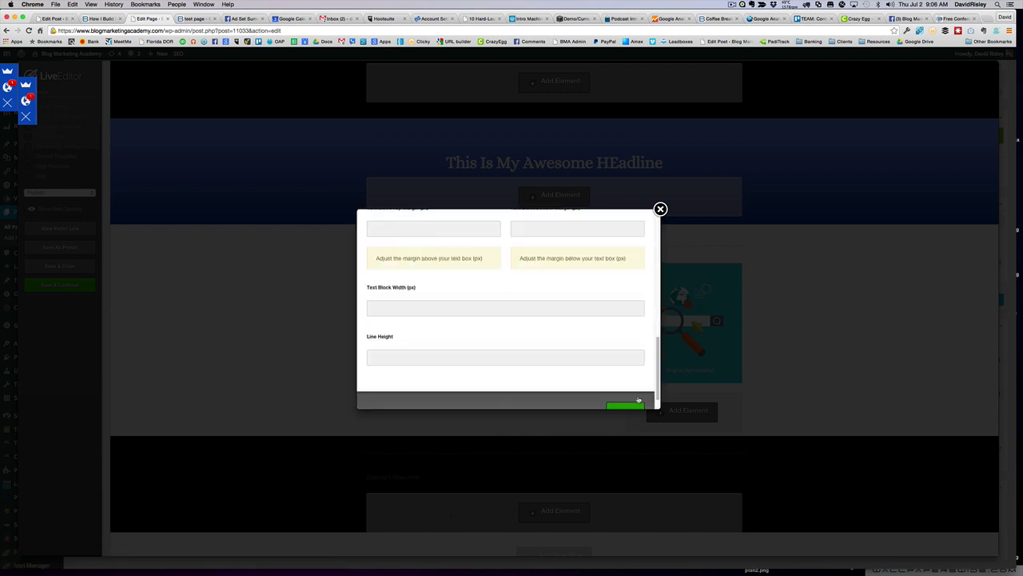
scroll(631, 398, "up", 5)
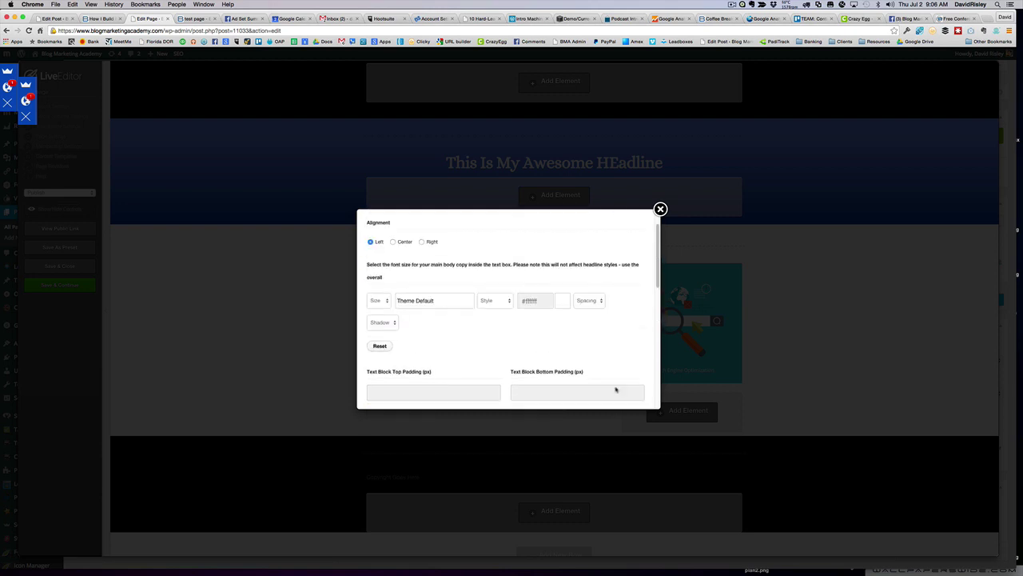
left_click(393, 243)
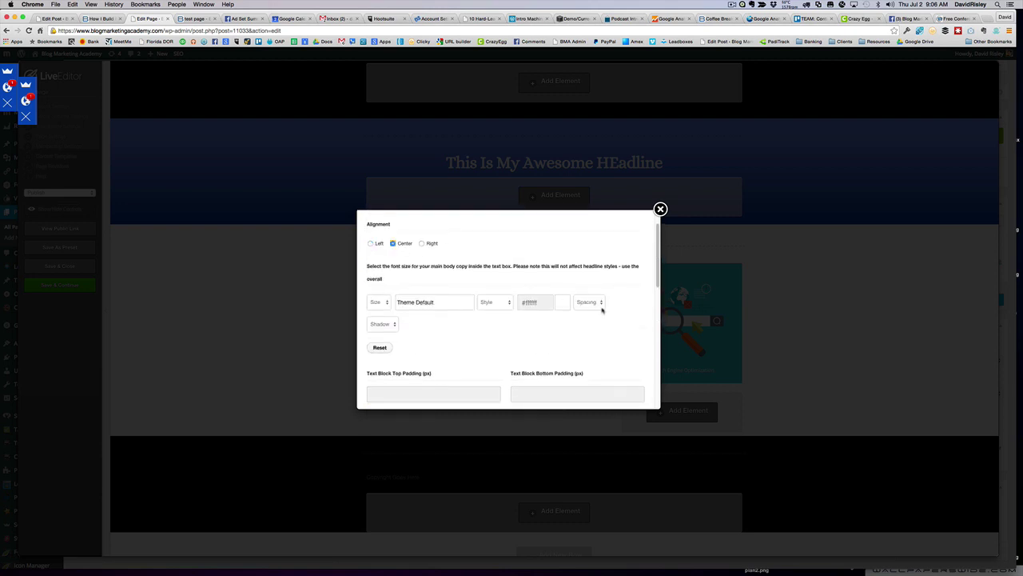
scroll(603, 312, "down", 5)
left_click(623, 389)
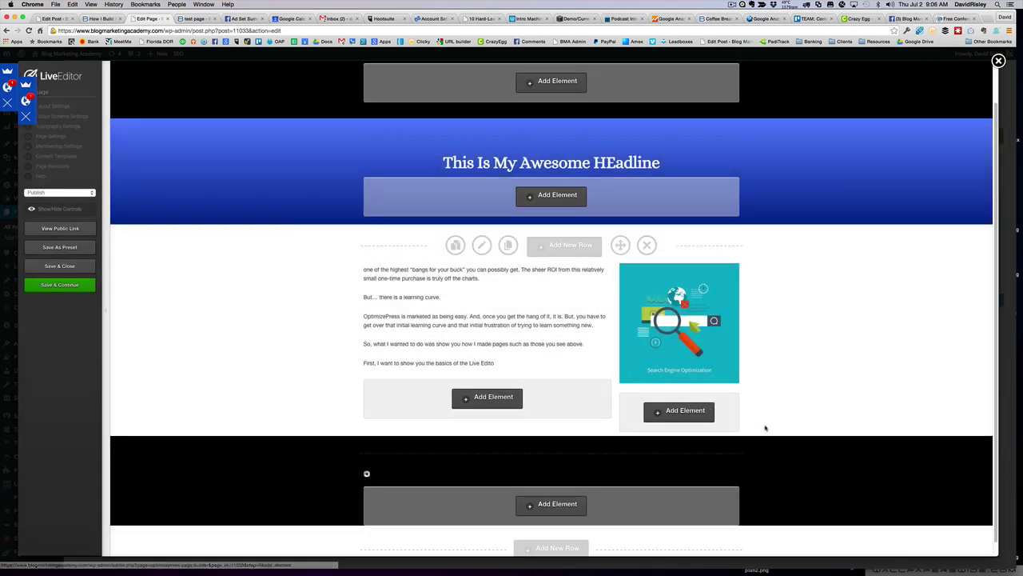
Save the page and reload its public version to check the copyright footer
left_click(69, 286)
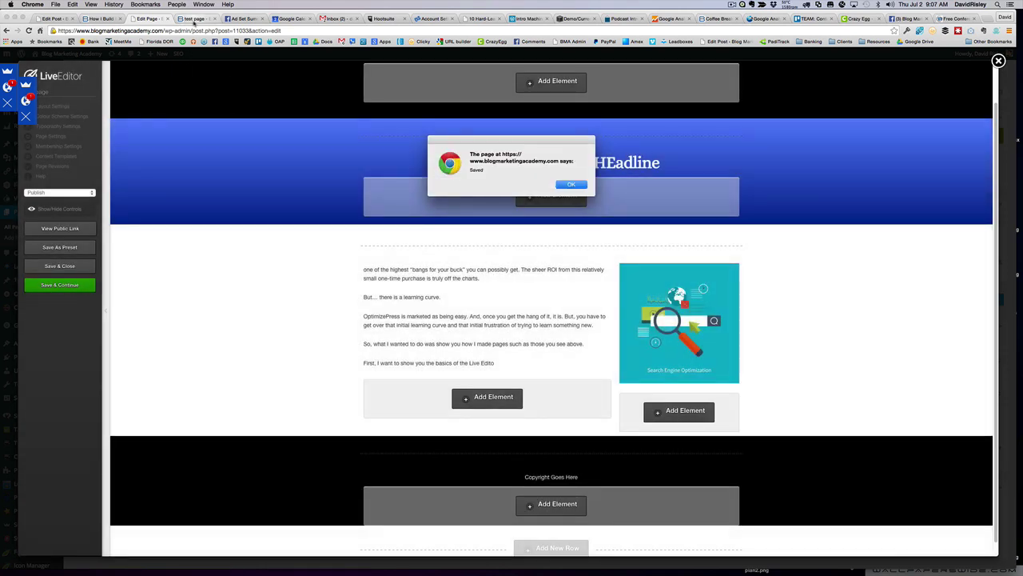
key("Return")
left_click(193, 19)
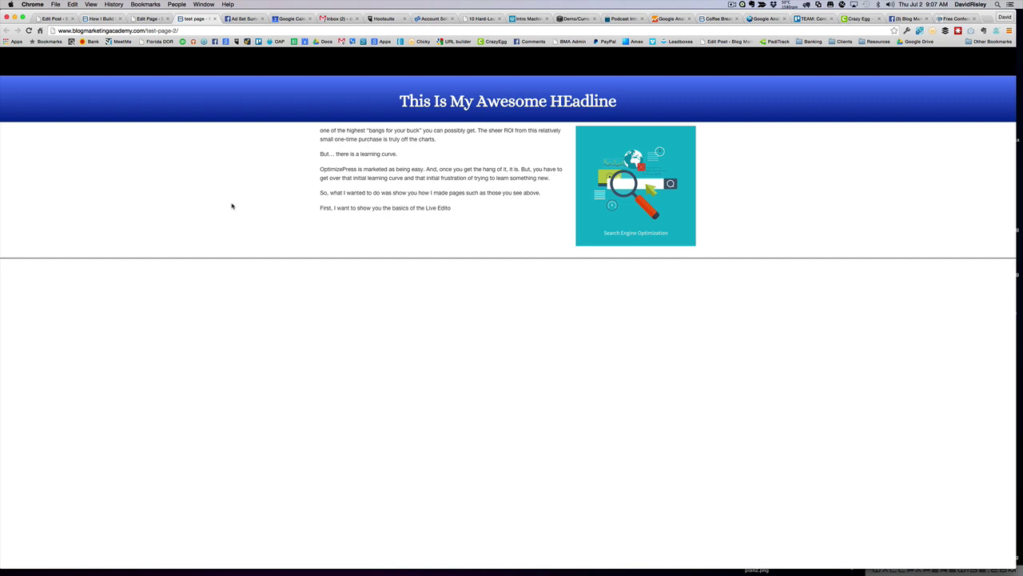
key("super+r")
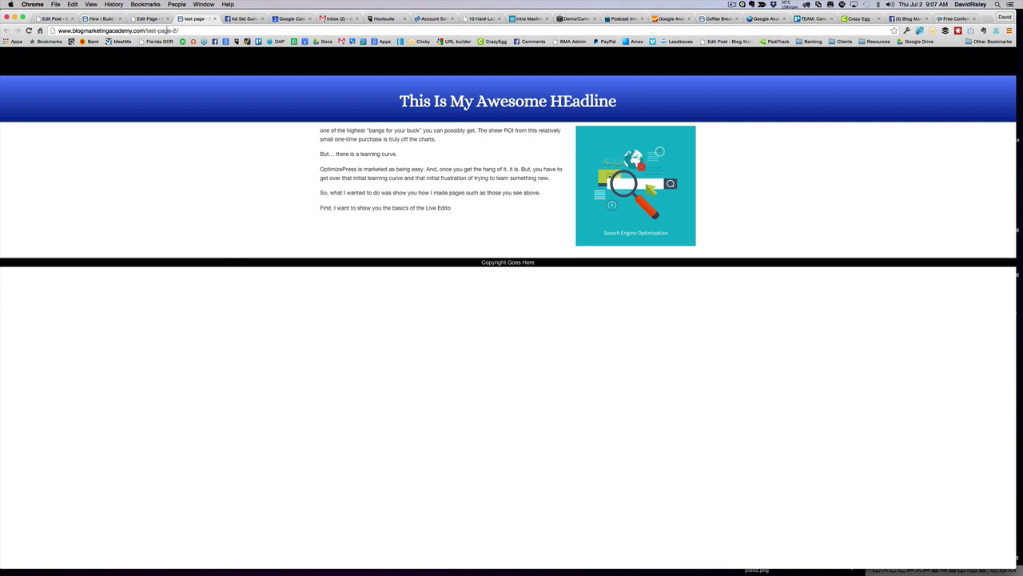
Insert a three-column 1/4, 2/4, 1/4 row above the text and image row, and remove that row again
left_click(148, 18)
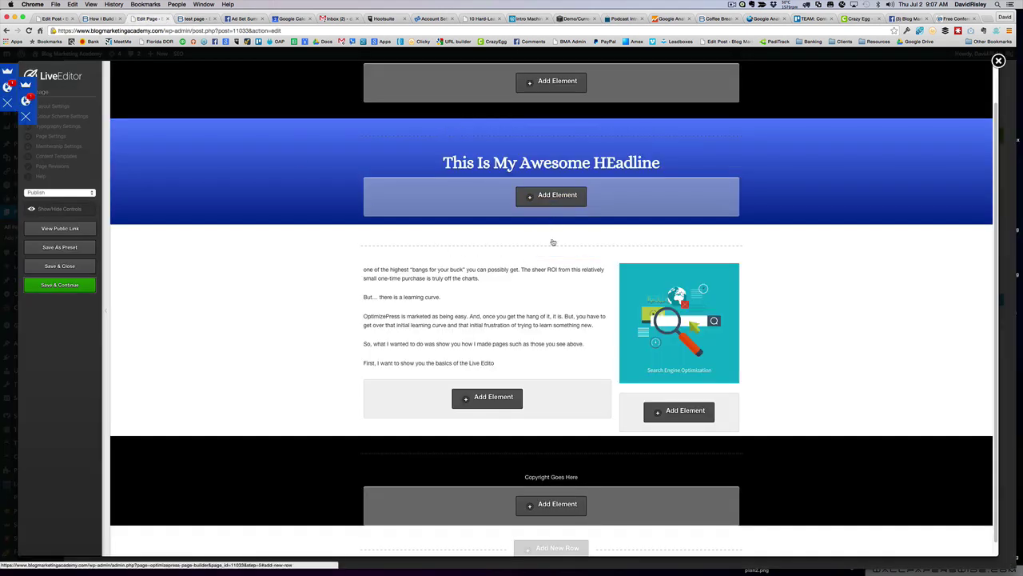
mouse_move(570, 245)
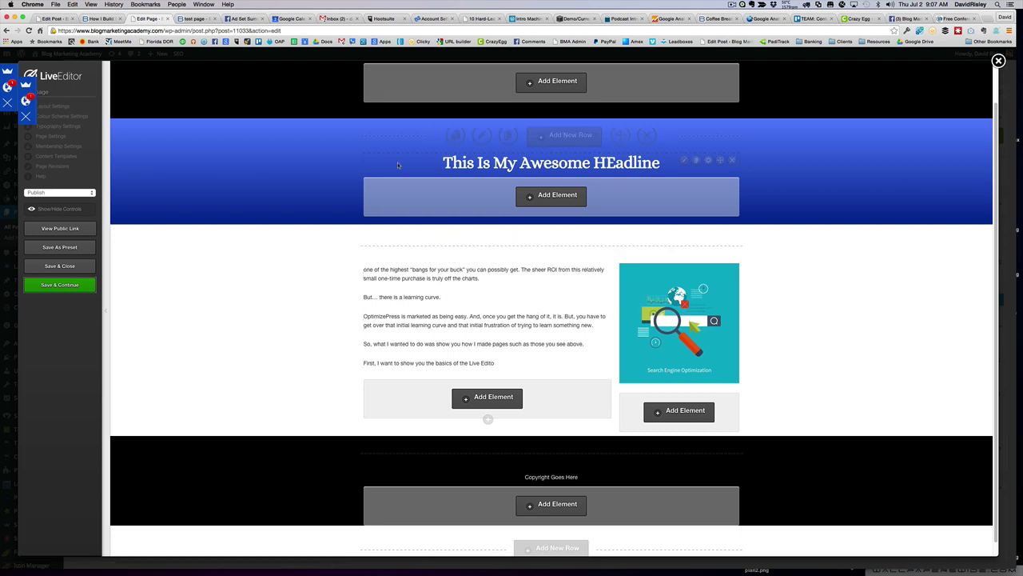
mouse_move(560, 268)
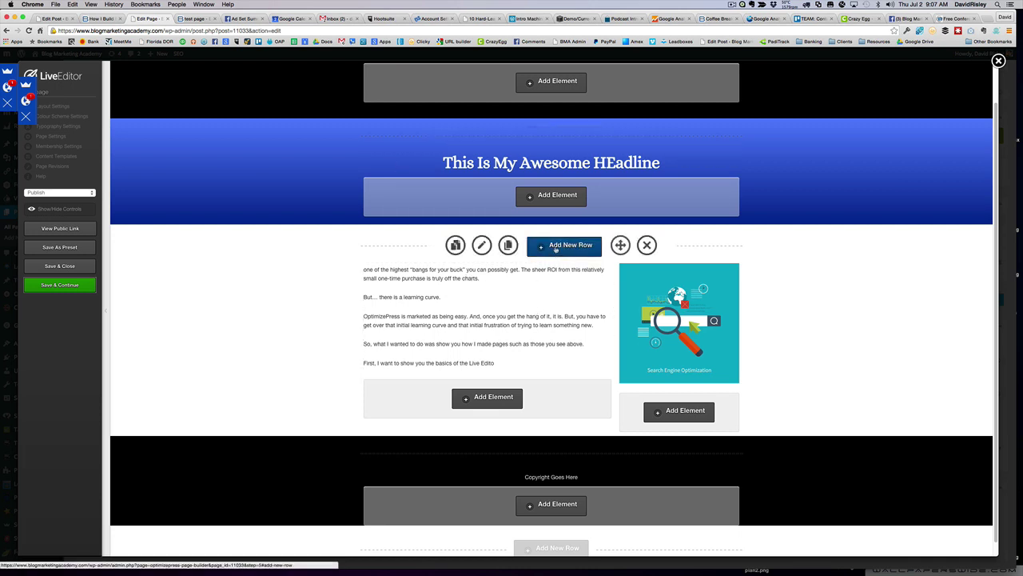
left_click(578, 247)
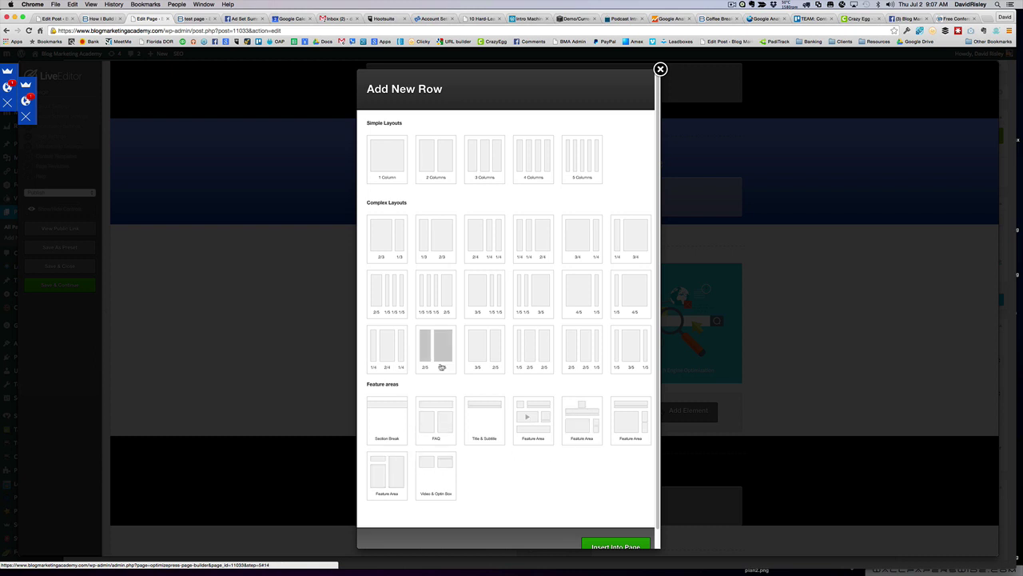
left_click(382, 352)
left_click(612, 544)
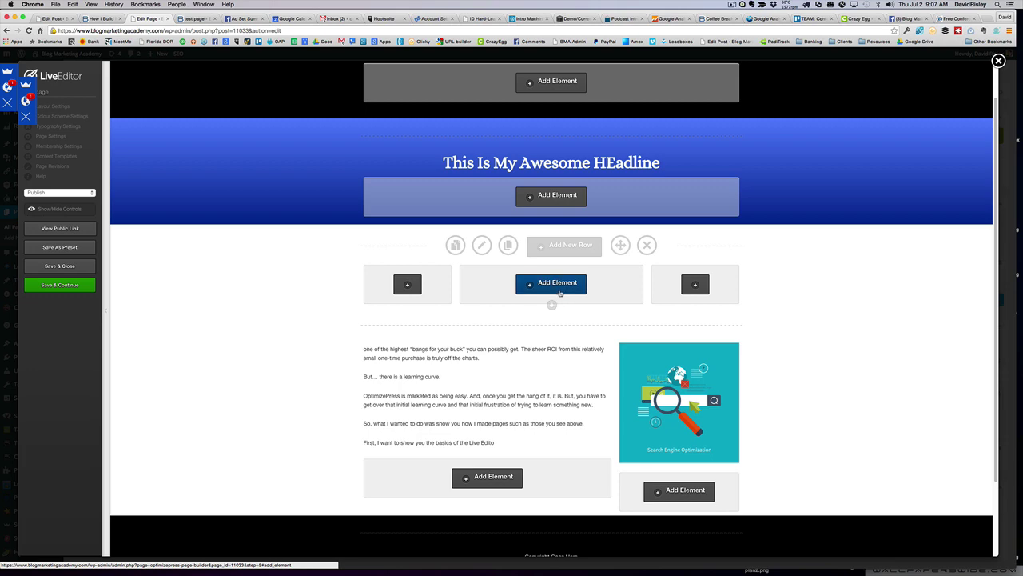
left_click(648, 246)
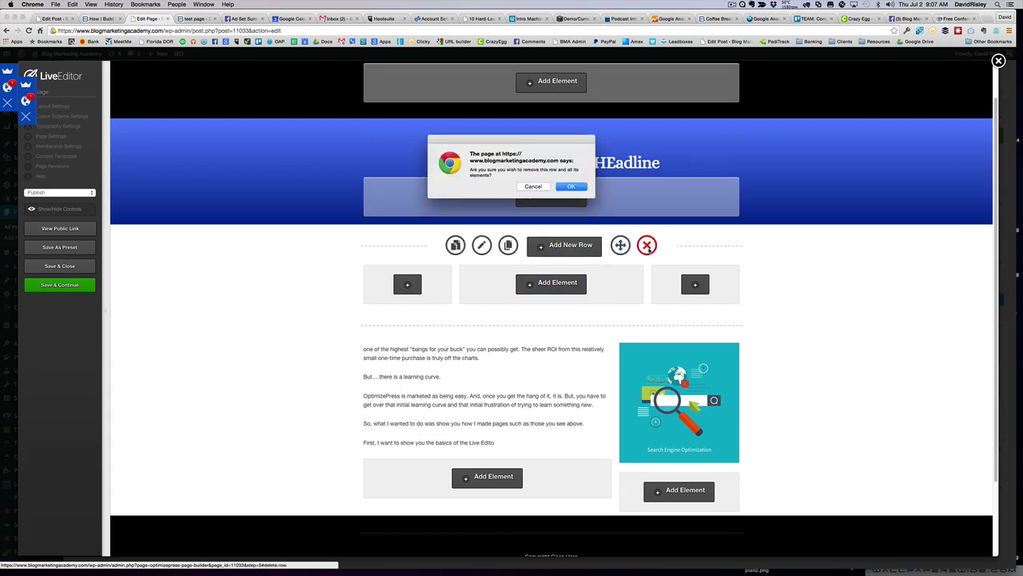
left_click(570, 189)
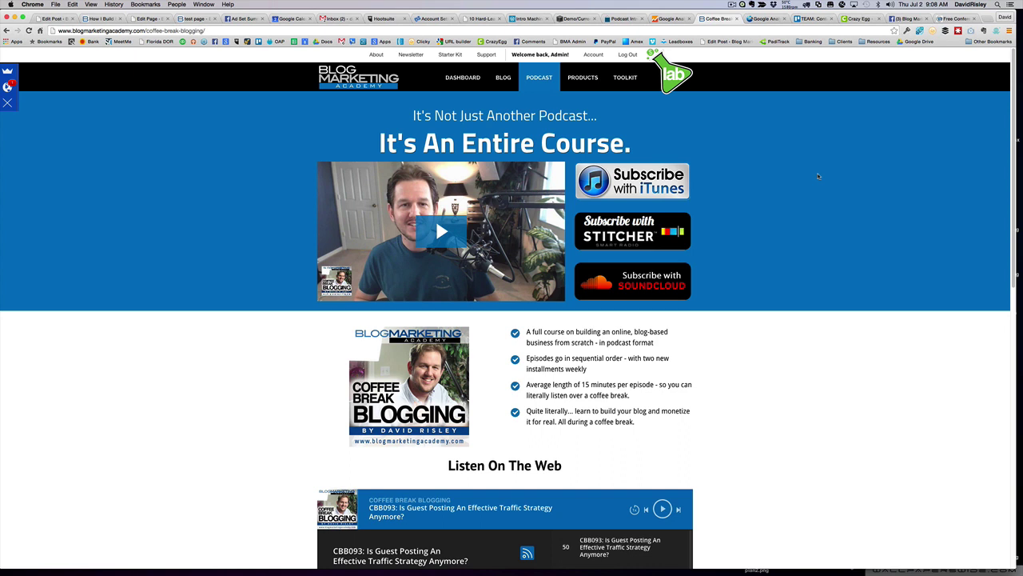
Examine the Coffee Break Blogging podcast page's row layout, from the video header down to the podcast roadmap steps
scroll(817, 176, "down", 4)
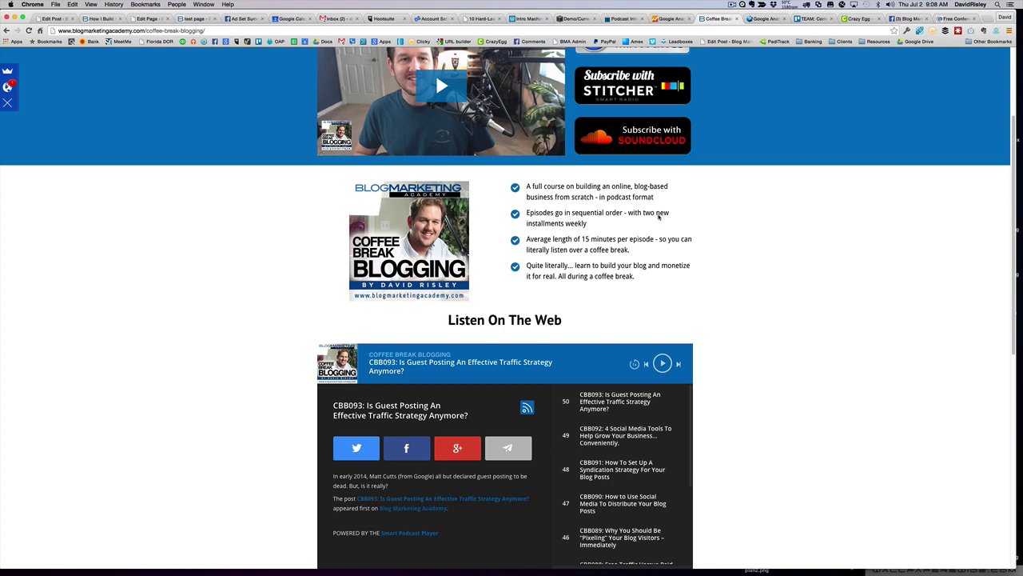
scroll(659, 216, "down", 5)
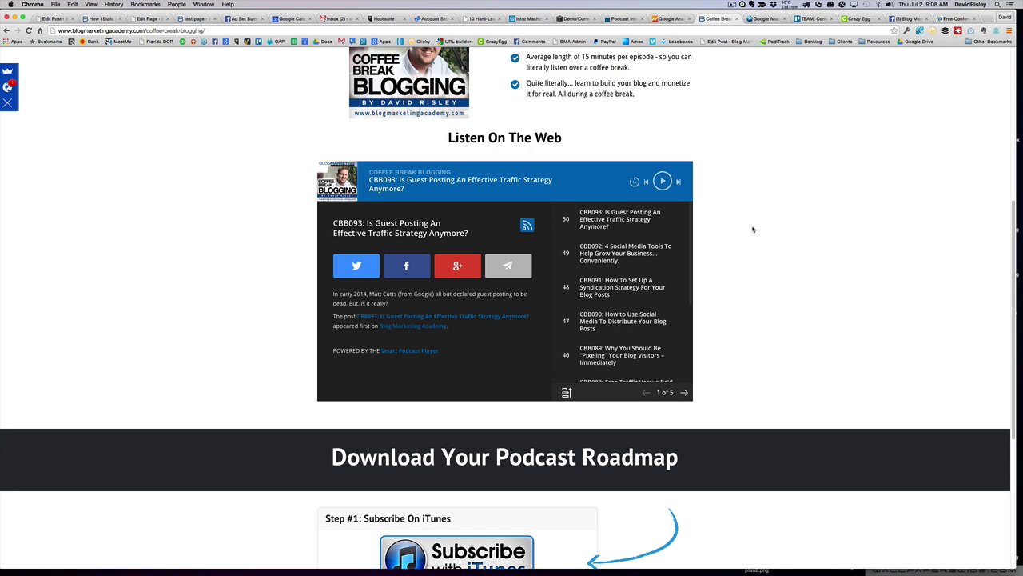
scroll(760, 229, "down", 6)
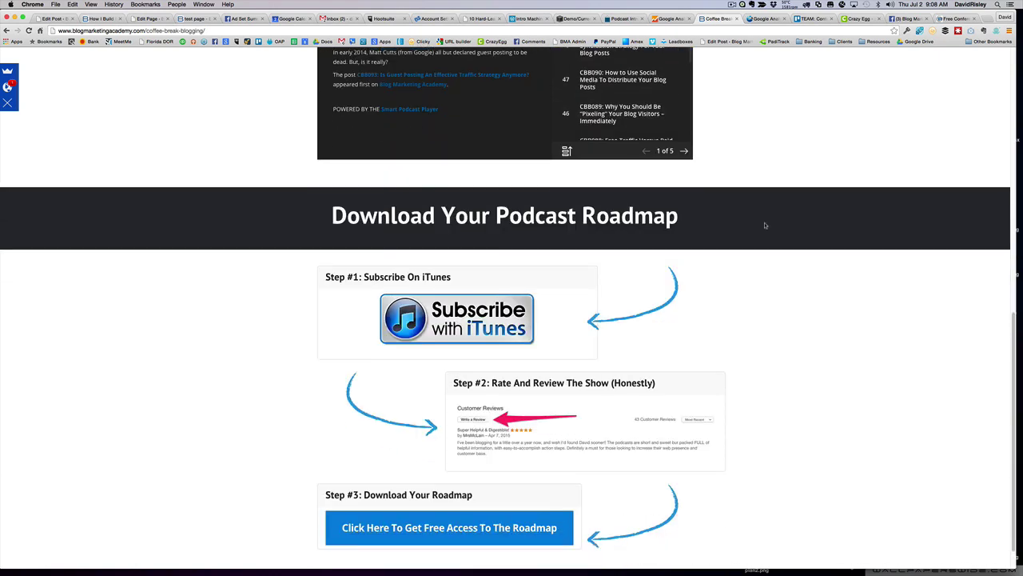